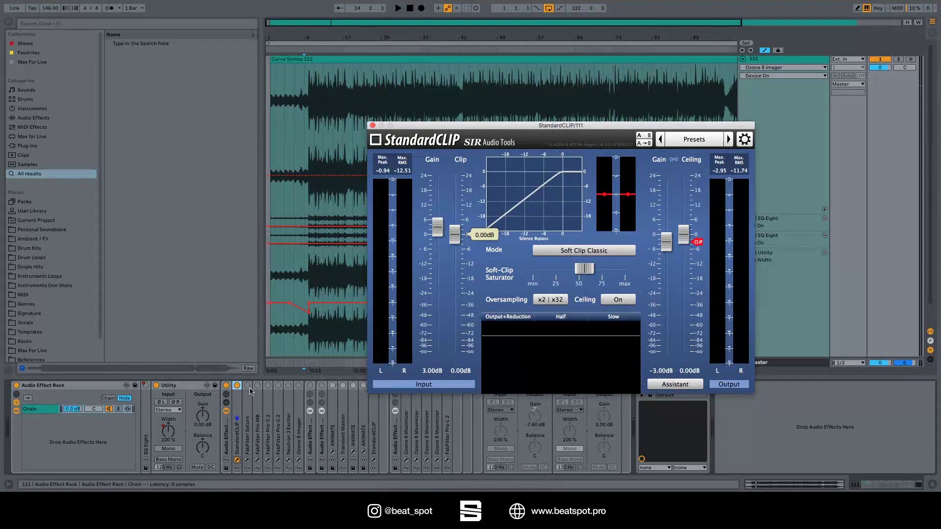
- Play the track and toggle the StandardCLIP device during playback to audition its effect, stopping once compared
key("space")
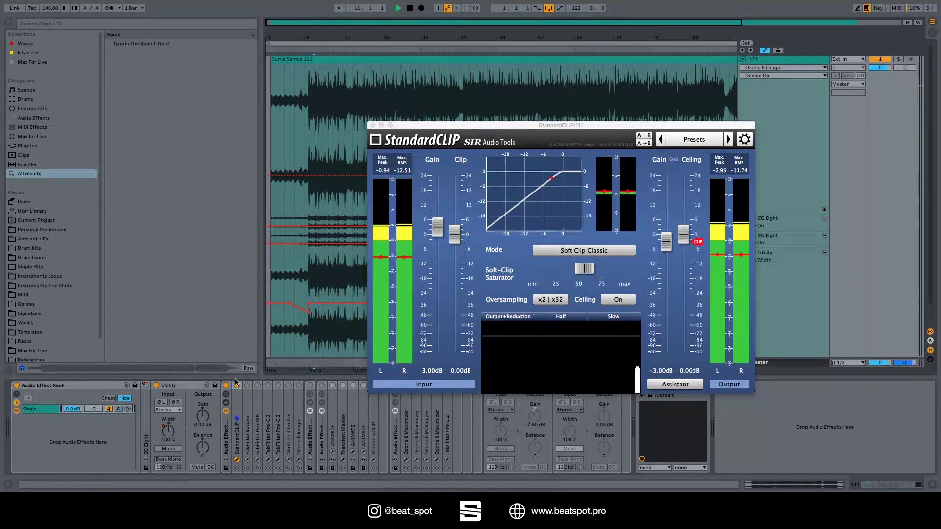
left_click(237, 387)
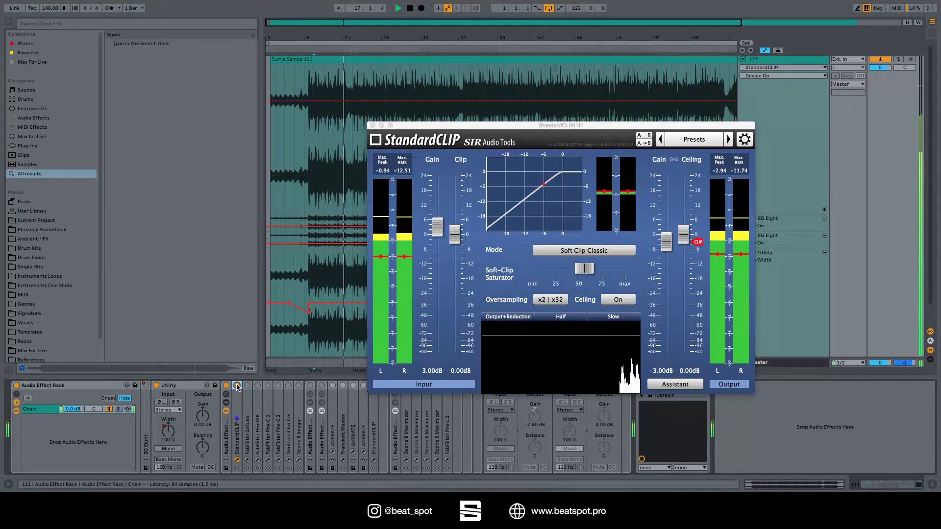
key("space")
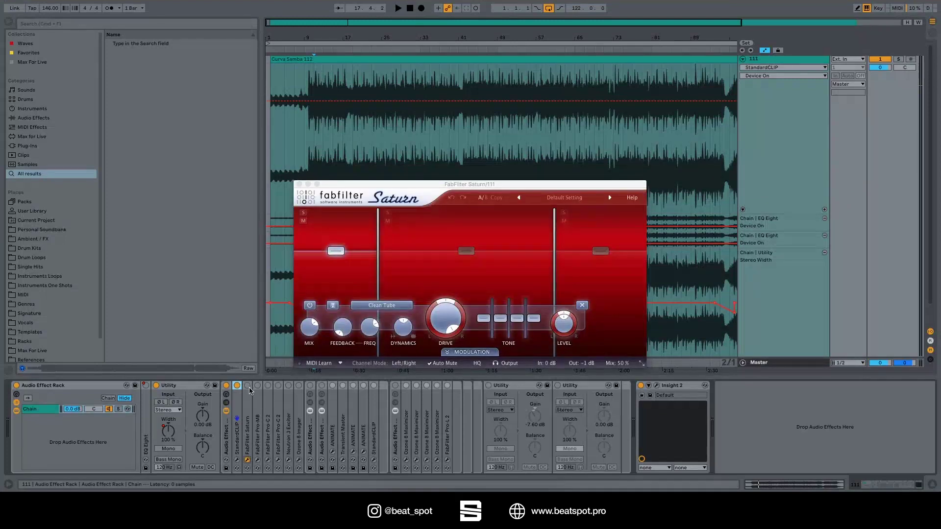
- Examine the saturation settings of the low, middle and high bands in FabFilter Saturn
left_click(357, 233)
left_click(441, 216)
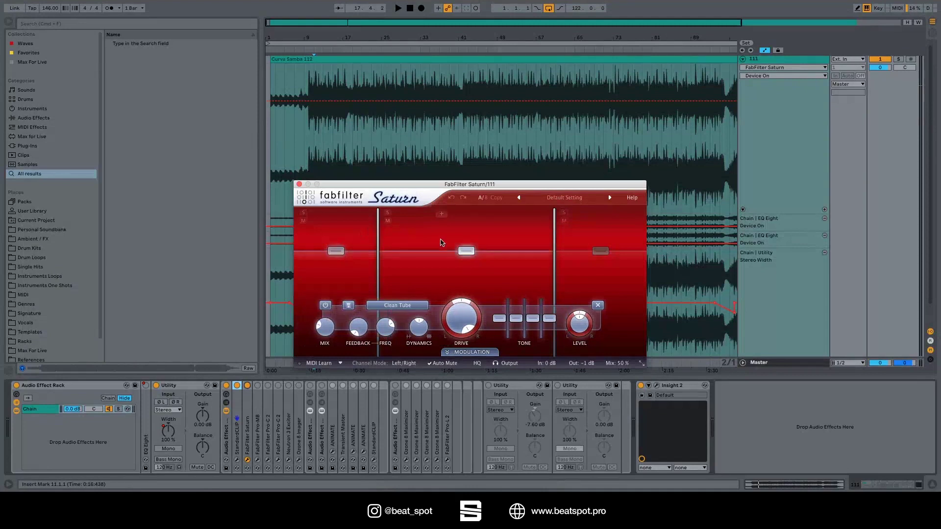
left_click(594, 269)
left_click(499, 267)
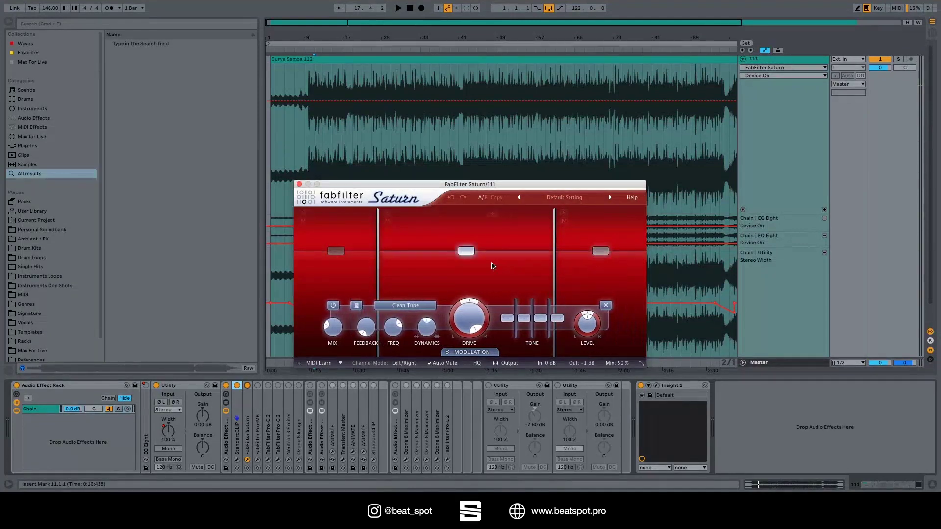
left_click(584, 273)
left_click(356, 273)
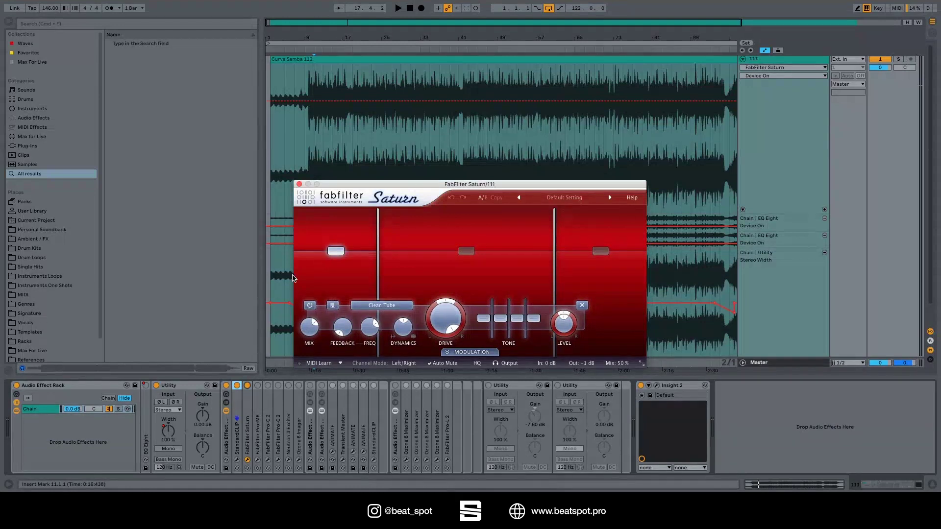
left_click(422, 279)
left_click(571, 273)
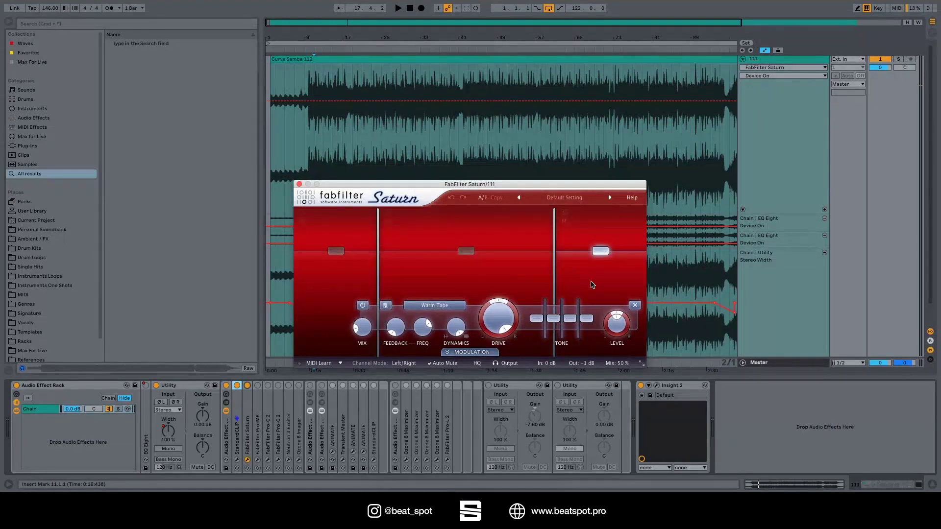
left_click(343, 288)
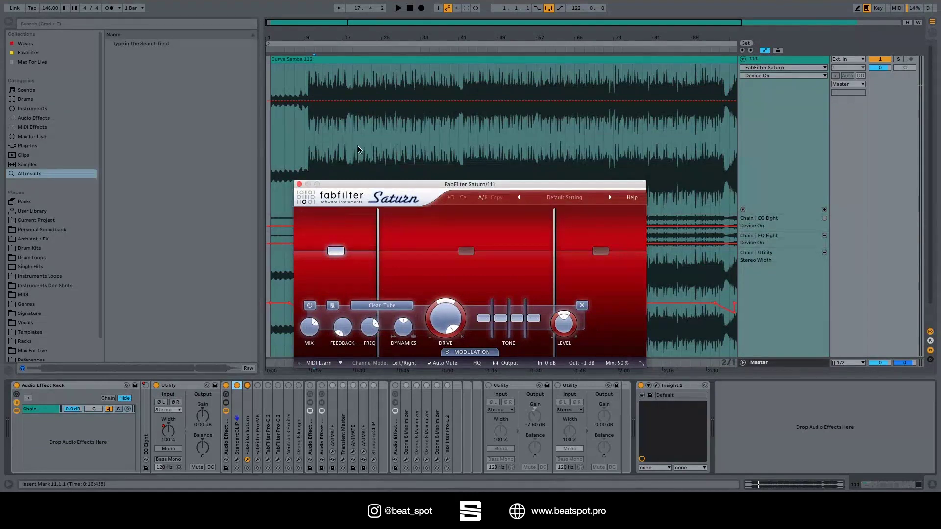
- Mute Saturn's low band during playback to hear the track without it, and stop playback
key("space")
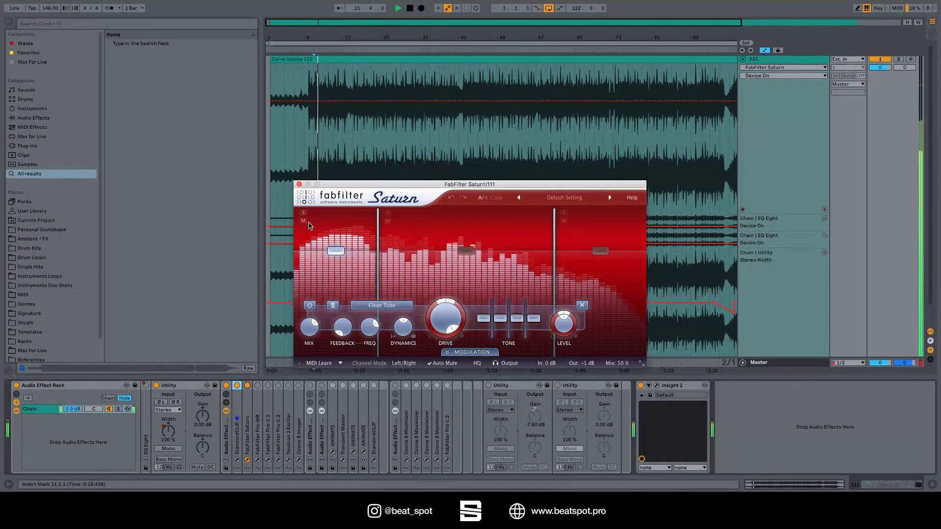
left_click(303, 221)
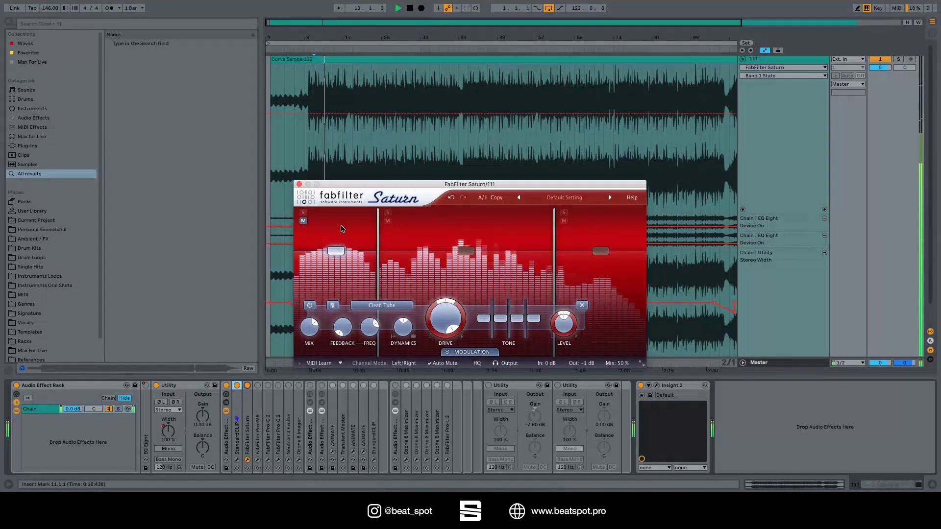
key("space")
- Set Saturn's overall mix to 100% and solo the low band while the track plays
mouse_move(609, 365)
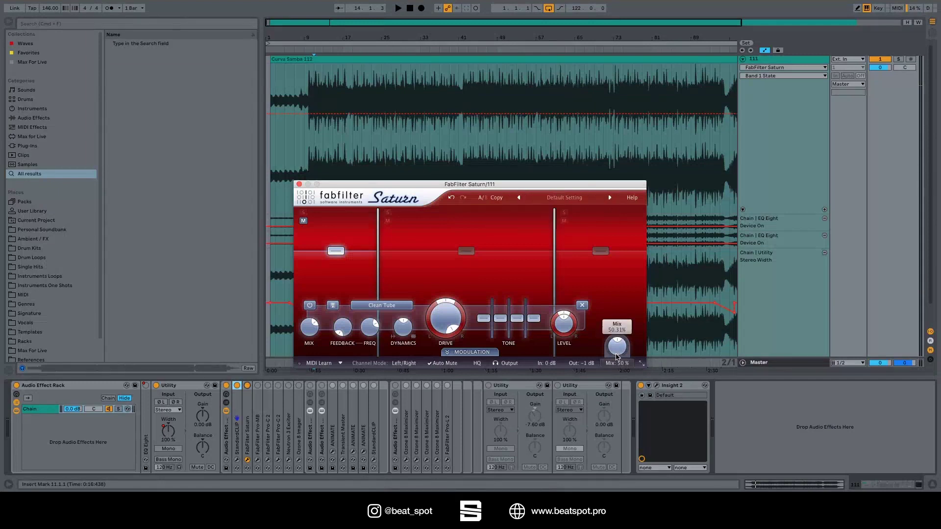
left_click_drag(618, 358, 619, 301)
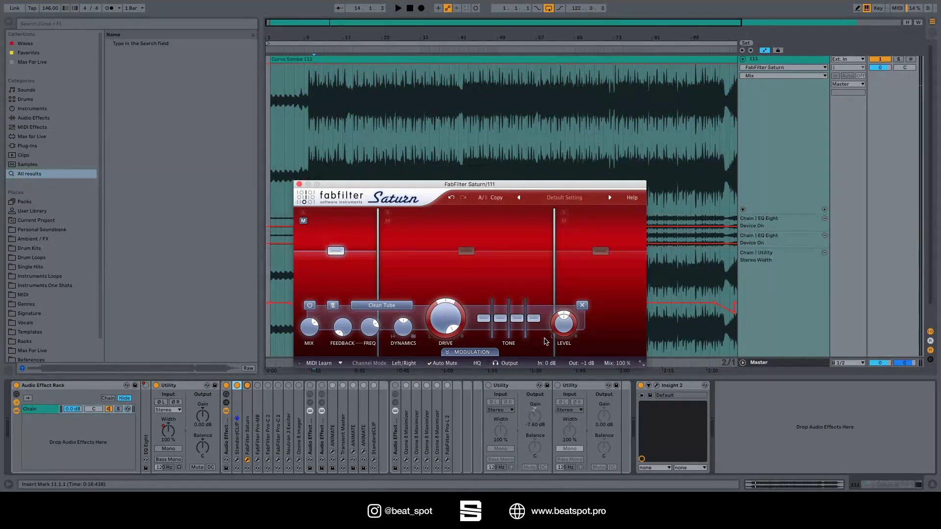
key("space")
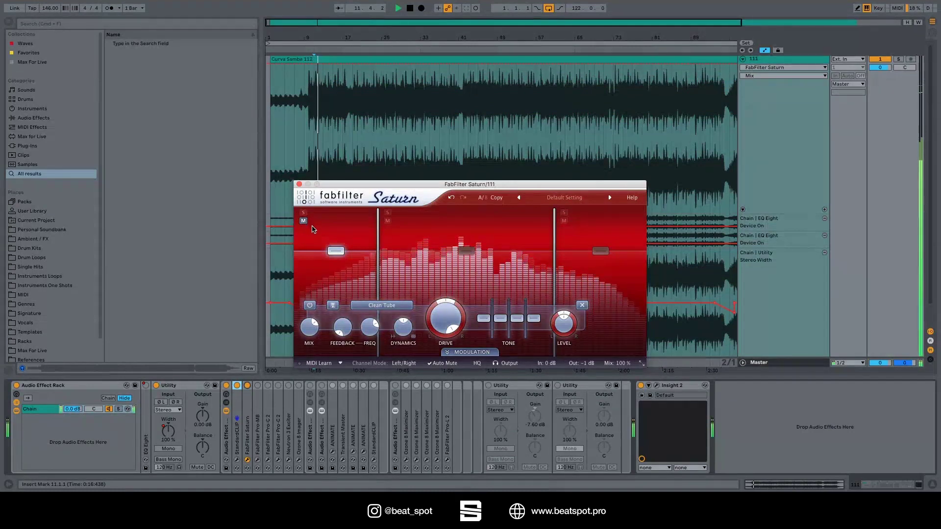
left_click(303, 212)
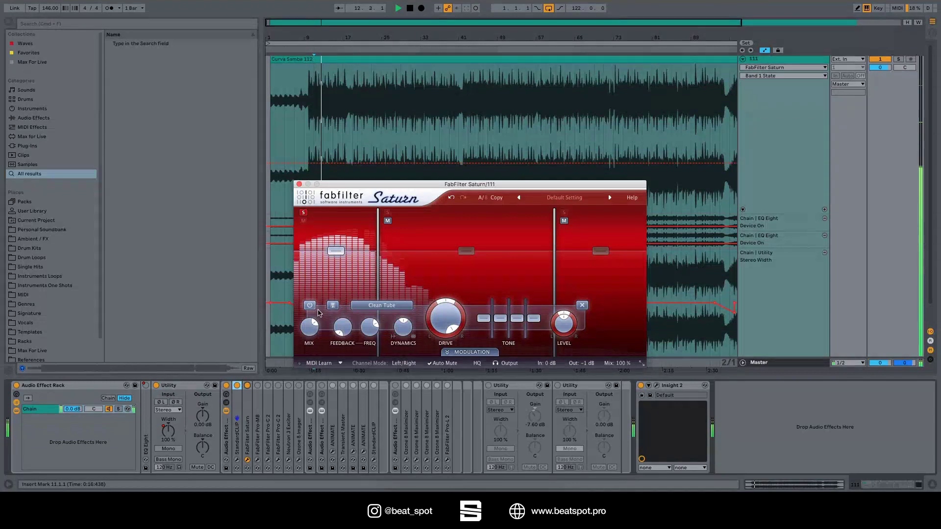
key("space")
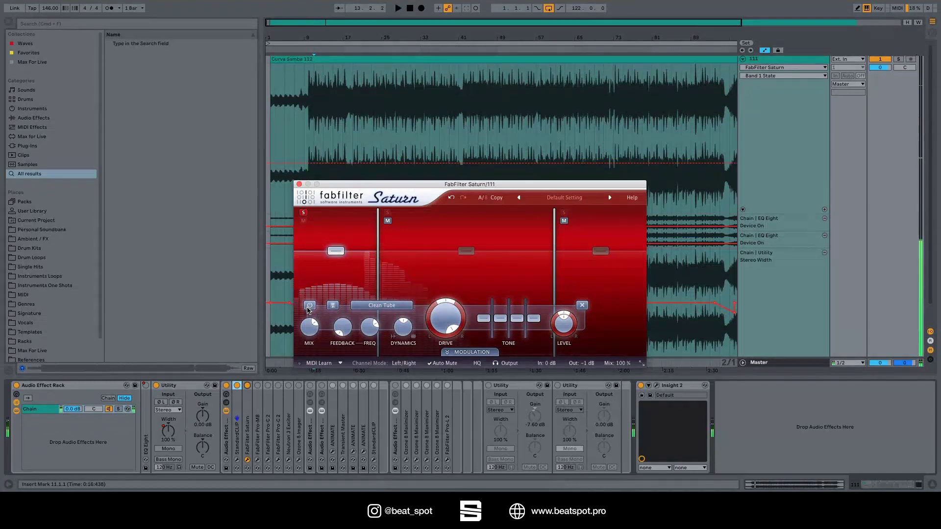
- Play the soloed low band and toggle its bypass repeatedly to compare processed and unprocessed sound
key("space")
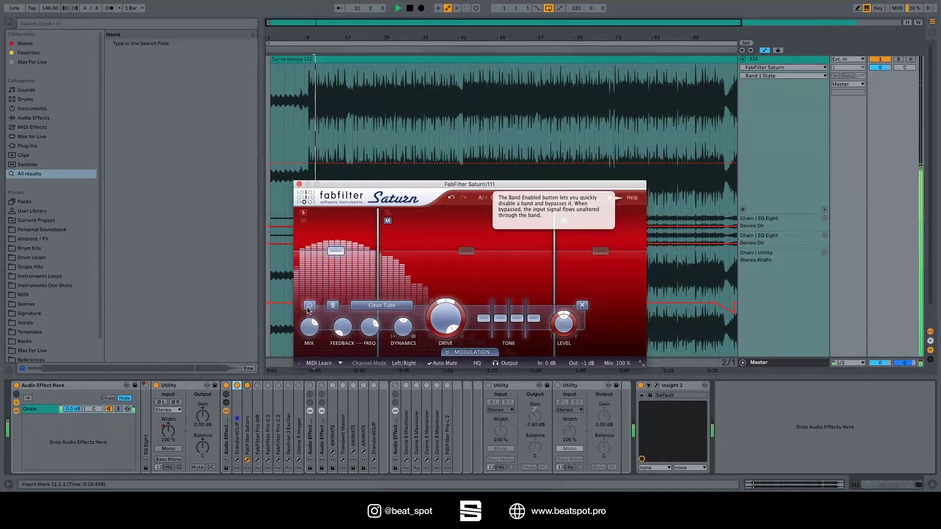
left_click(310, 305)
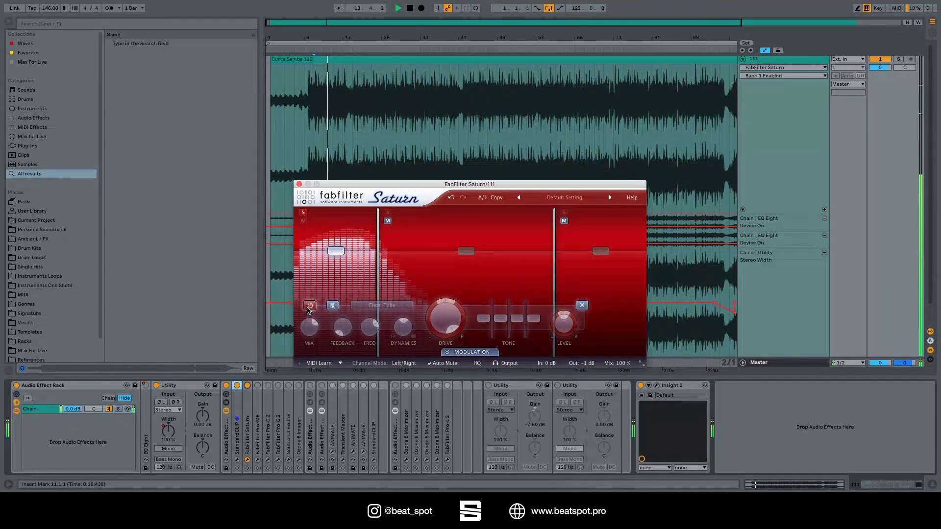
left_click(309, 305)
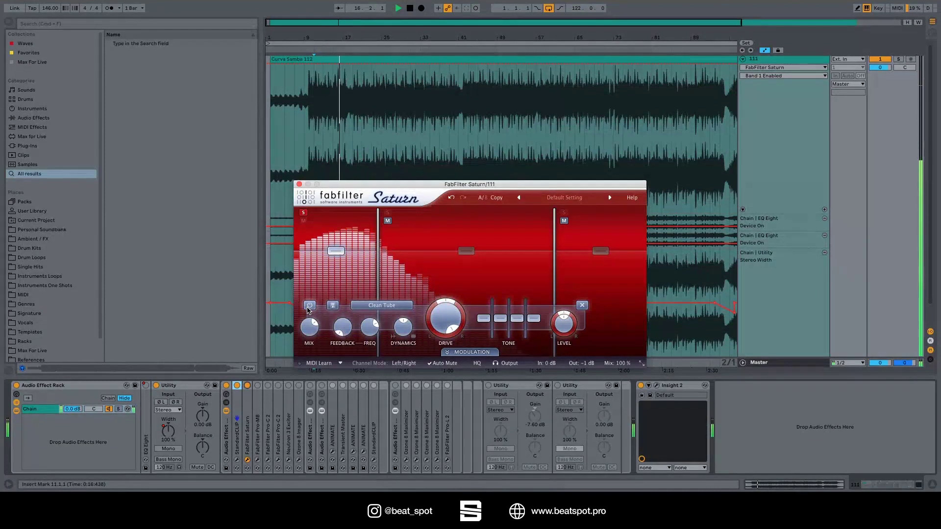
left_click(309, 305)
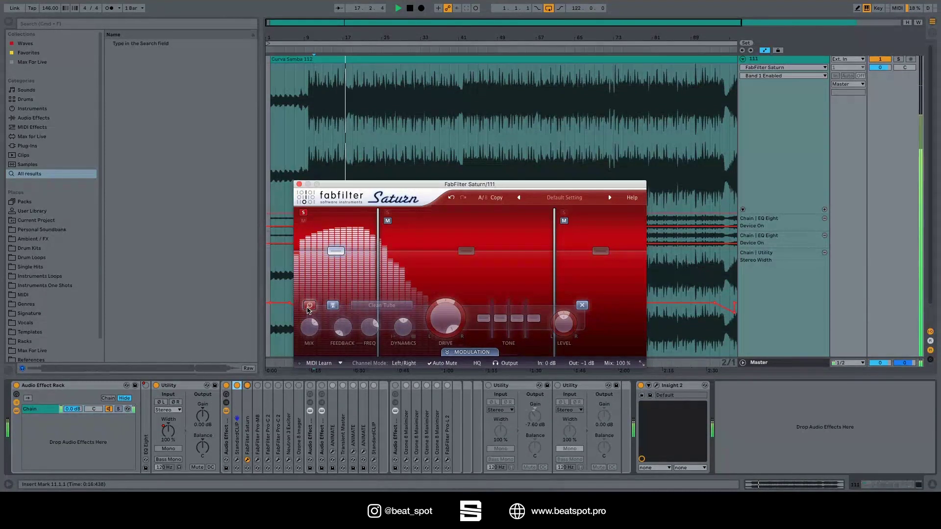
left_click(310, 305)
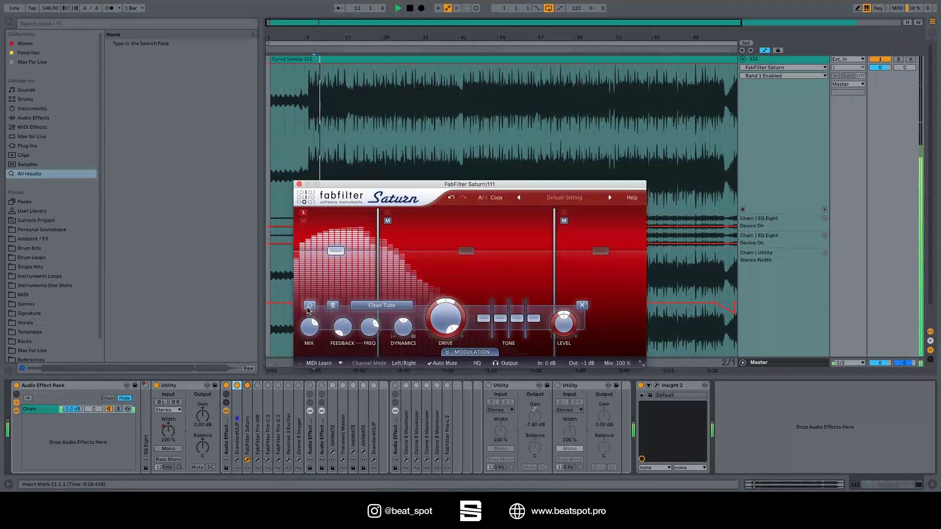
key("space")
- Examine the low band's drive, mix and list of saturation styles, keeping Clean Tube selected
left_click(447, 324)
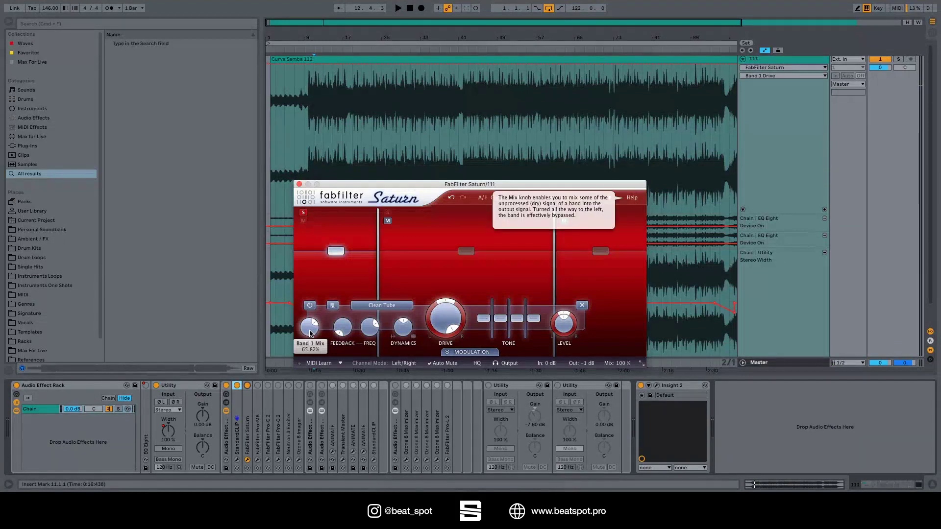
left_click(370, 306)
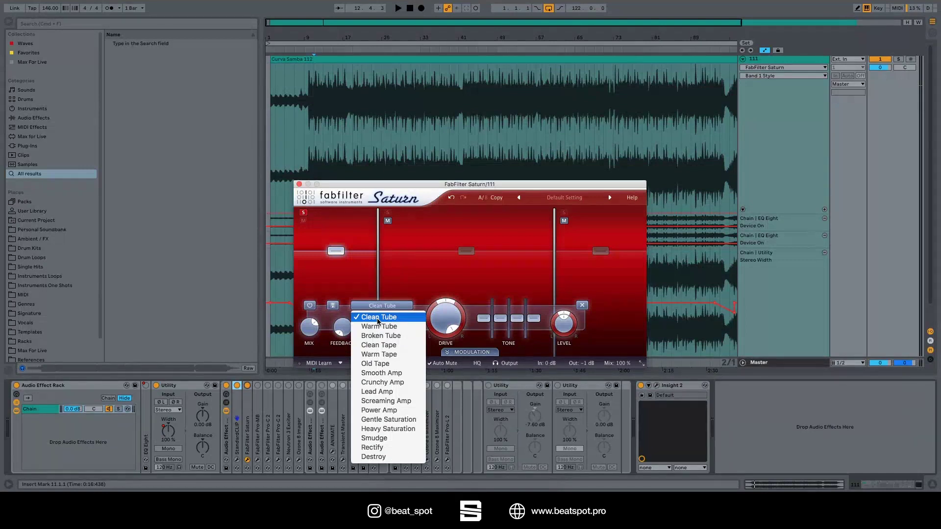
left_click(313, 335)
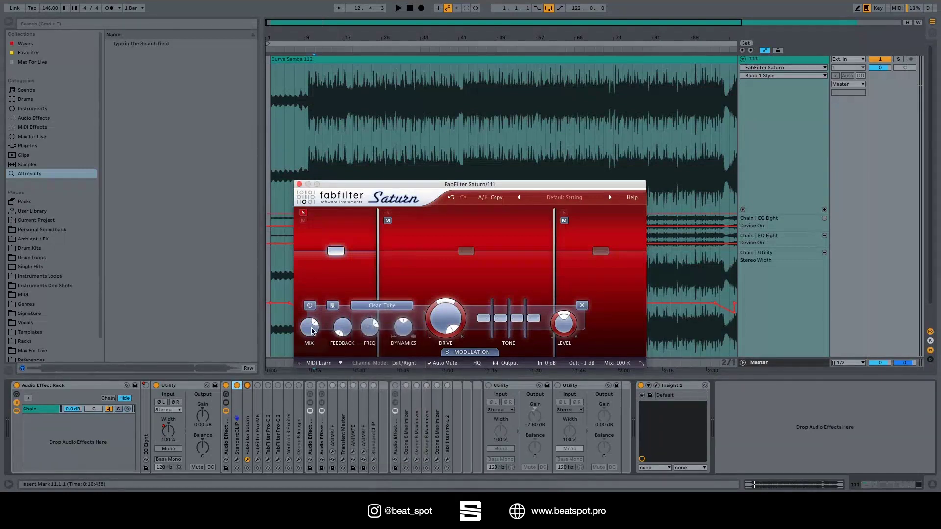
mouse_move(622, 368)
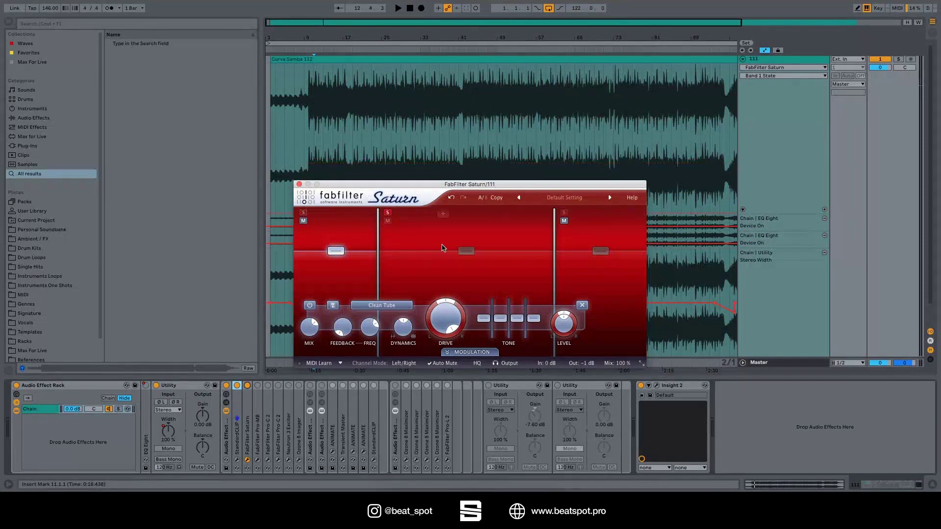
- Listen to the soloed middle band and check the crossover frequencies on both of its sides
key("space")
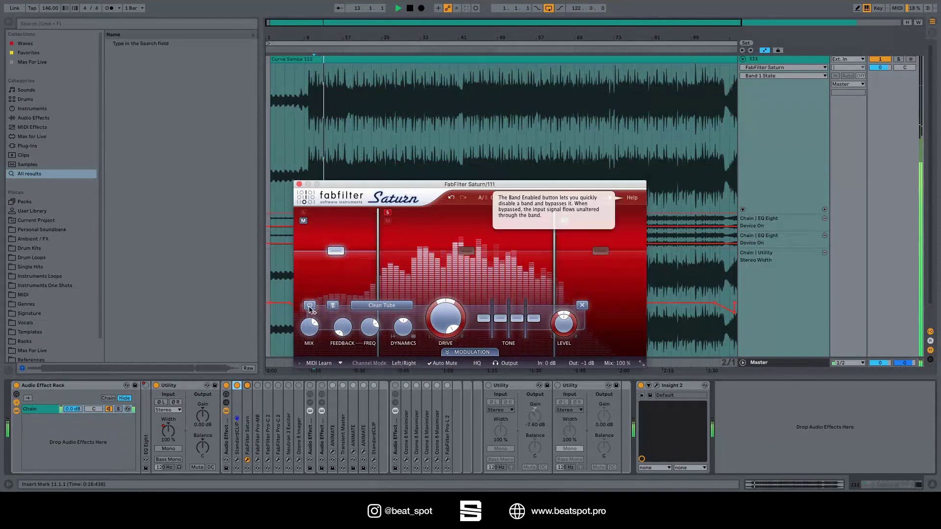
mouse_move(377, 276)
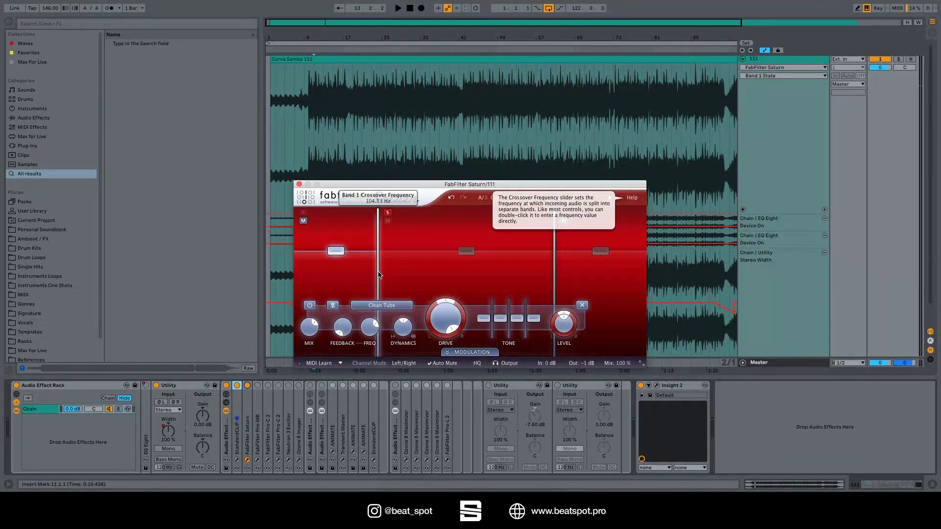
mouse_move(554, 270)
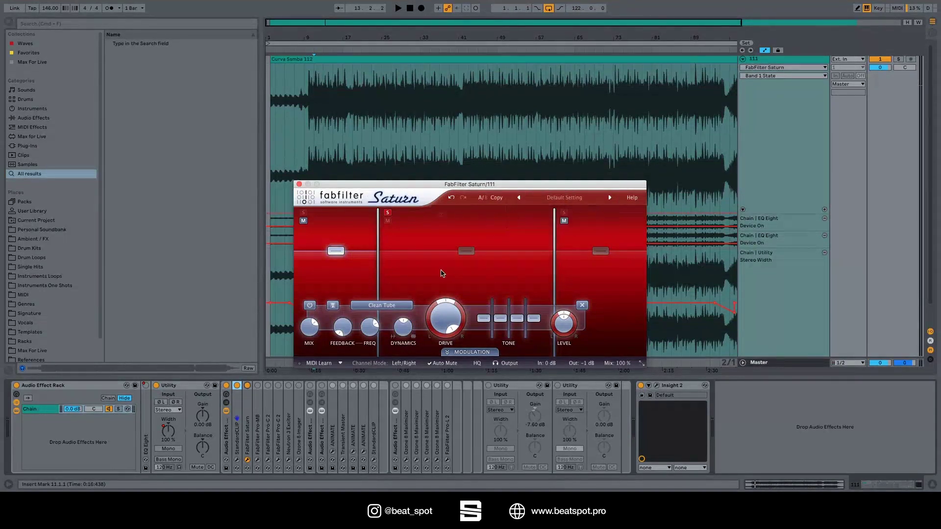
- Select the middle band and toggle its bypass during playback to compare the sound, leaving the band enabled
left_click(447, 282)
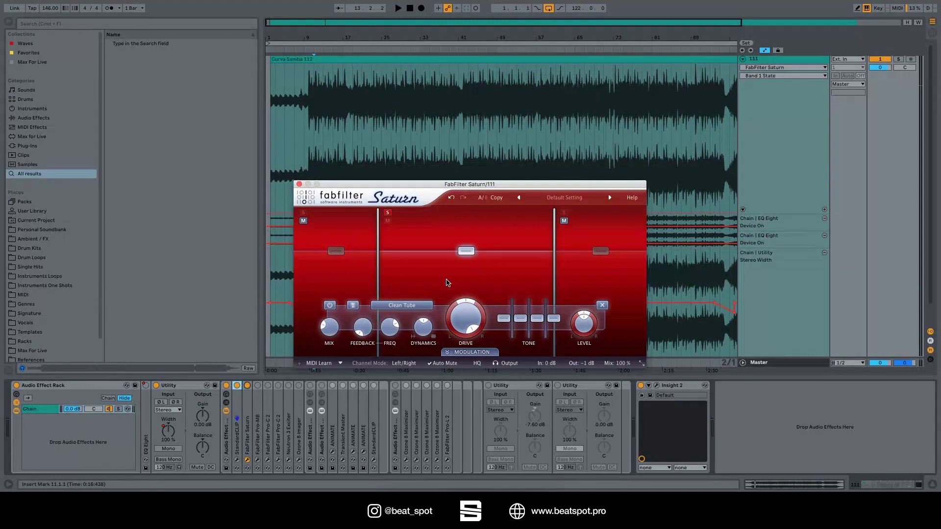
key("space")
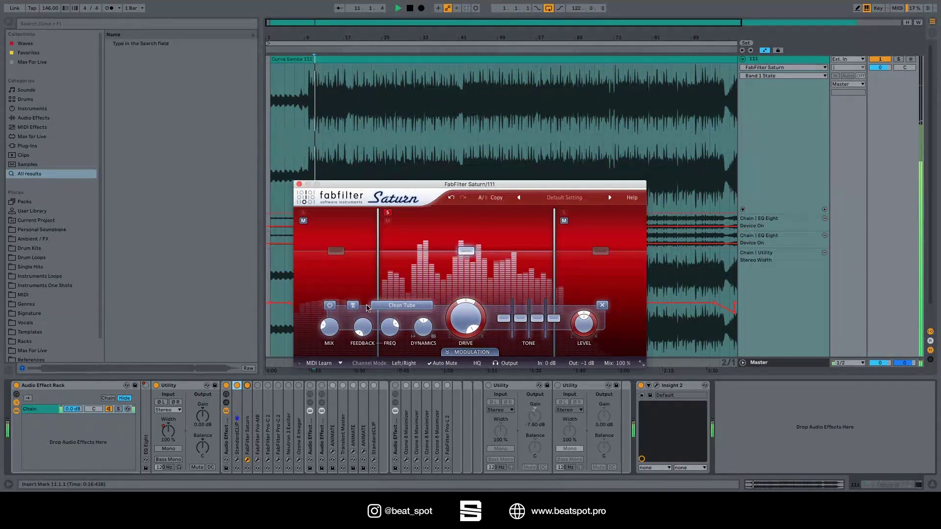
left_click(331, 305)
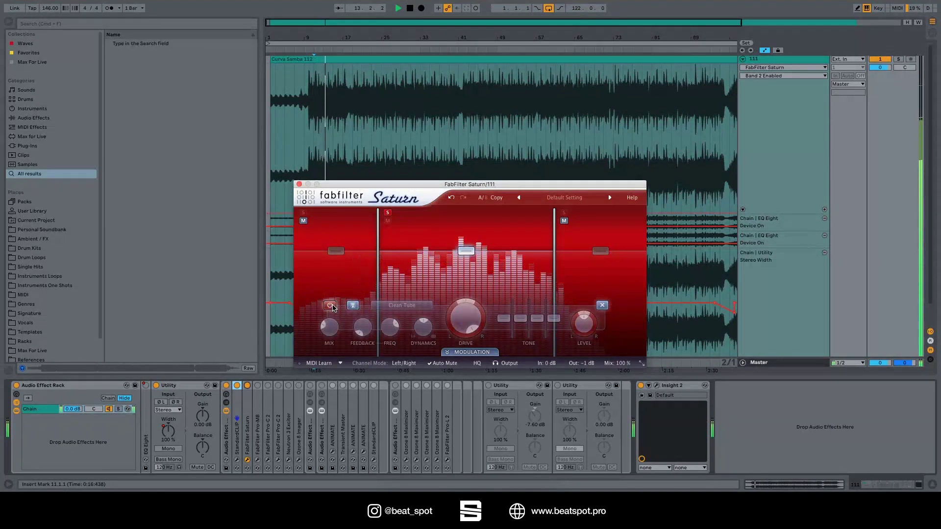
left_click(330, 305)
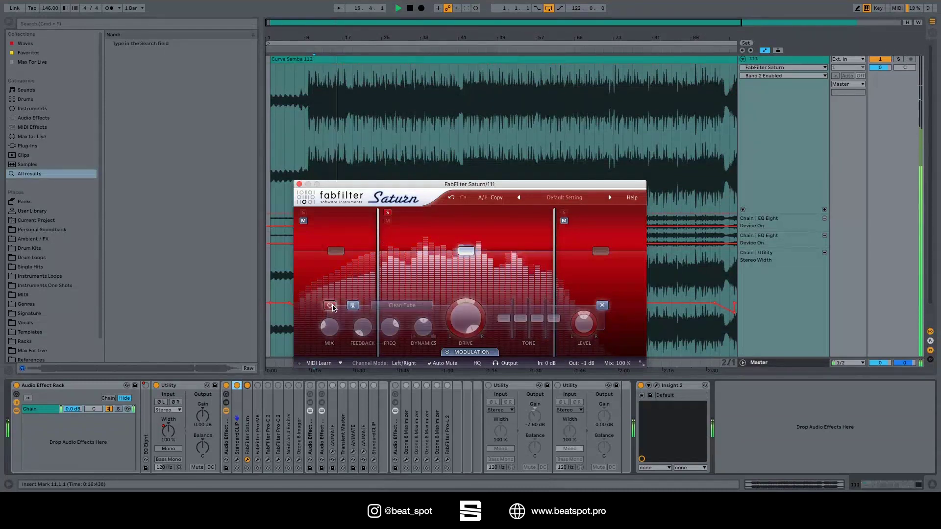
left_click(330, 305)
key("space")
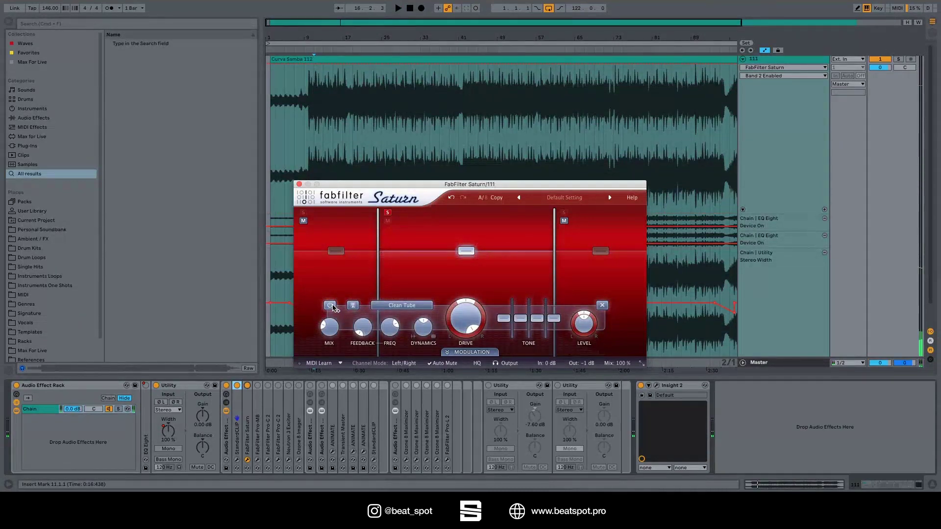
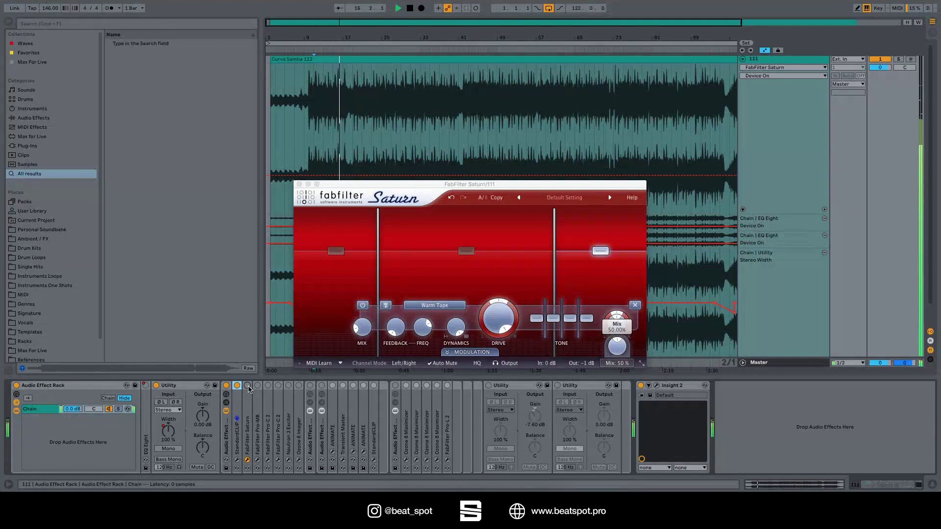
- Turn the FabFilter Saturn device back on during playback and stop the track
left_click(248, 386)
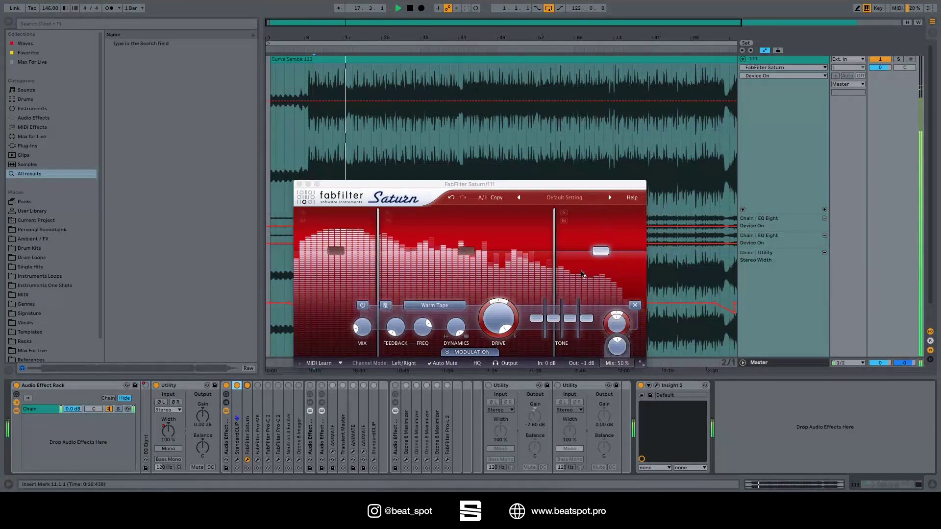
left_click(563, 221)
key("space")
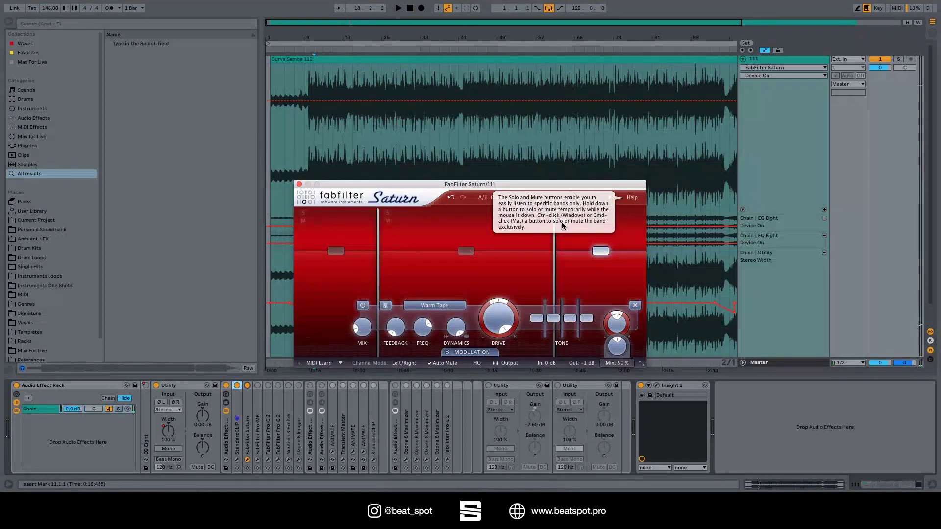
- Play the track and toggle the bypass of Saturn's high Warm Tape band to compare the sound, leaving the band enabled and playback stopped
key("space")
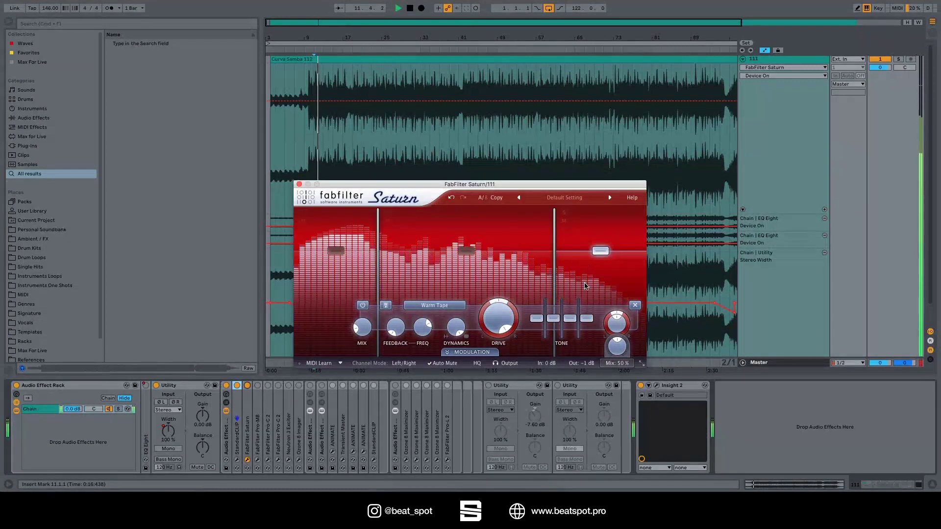
left_click(362, 306)
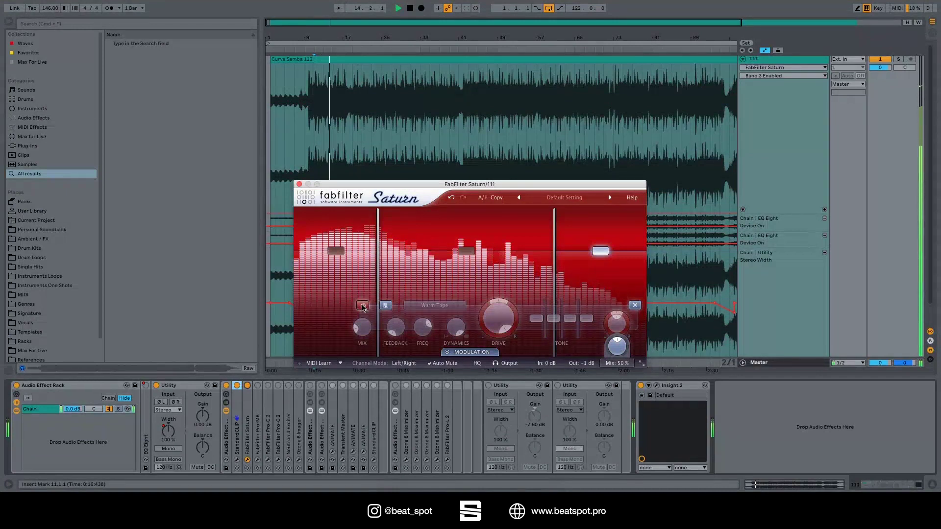
left_click(363, 306)
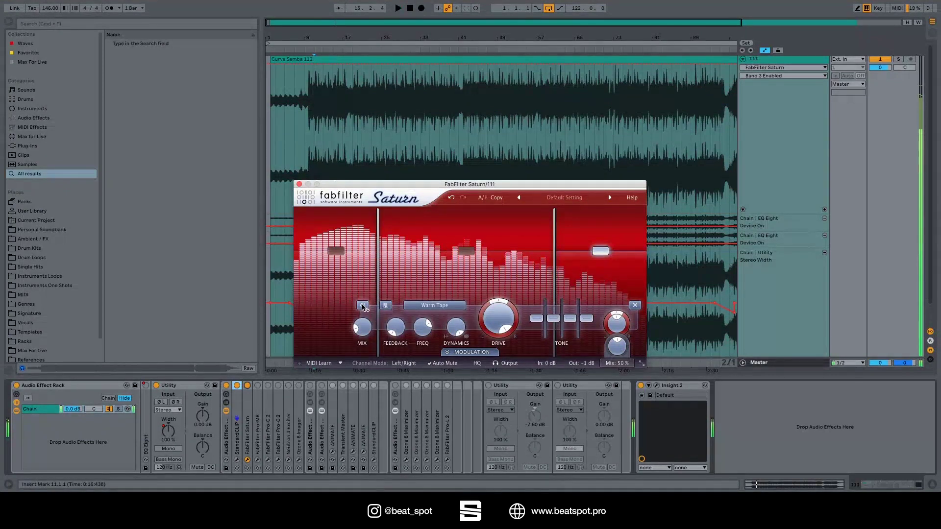
key("space")
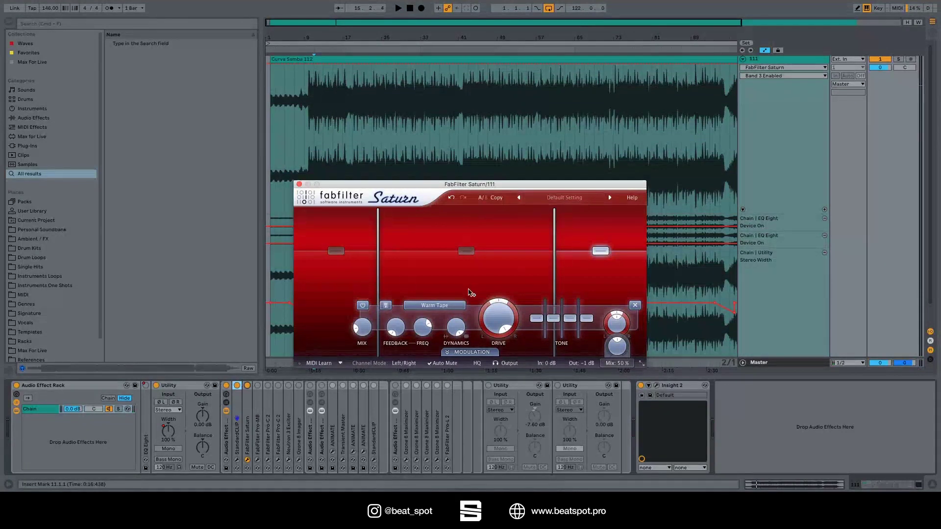
- Select Saturn's middle Clean Tube band and compare it bypassed and enabled during playback, leaving it on and stopping the track
left_click(494, 281)
key("space")
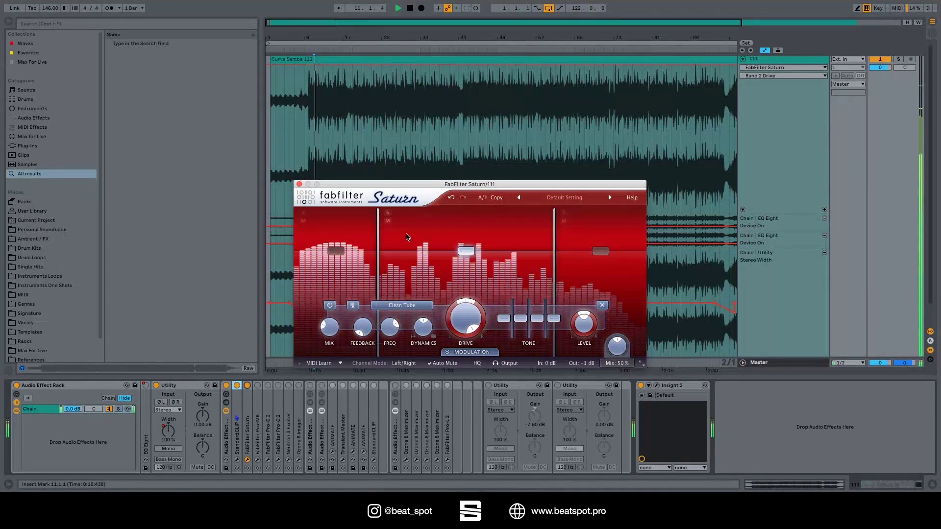
left_click(330, 306)
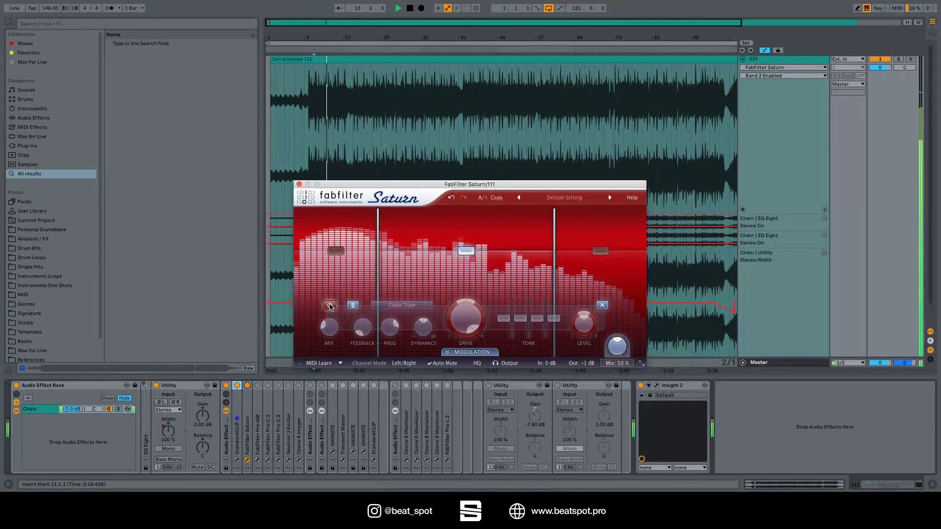
left_click(330, 305)
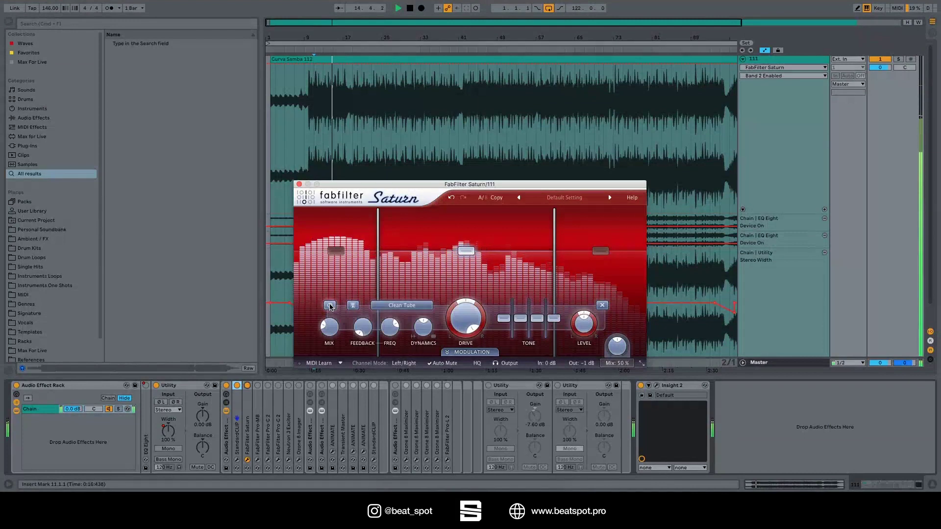
key("space")
- Select Saturn's low band and toggle its bypass during playback to hear its contribution, leaving the band enabled
left_click(356, 275)
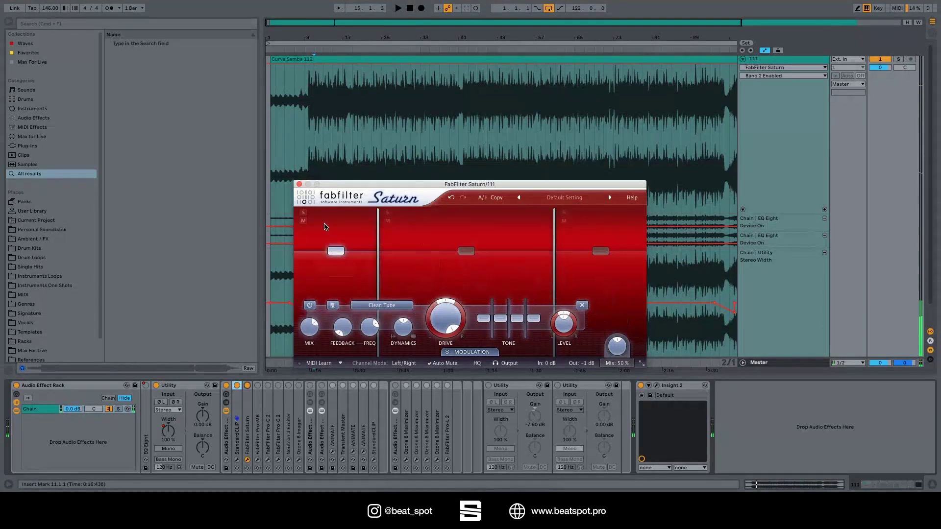
key("space")
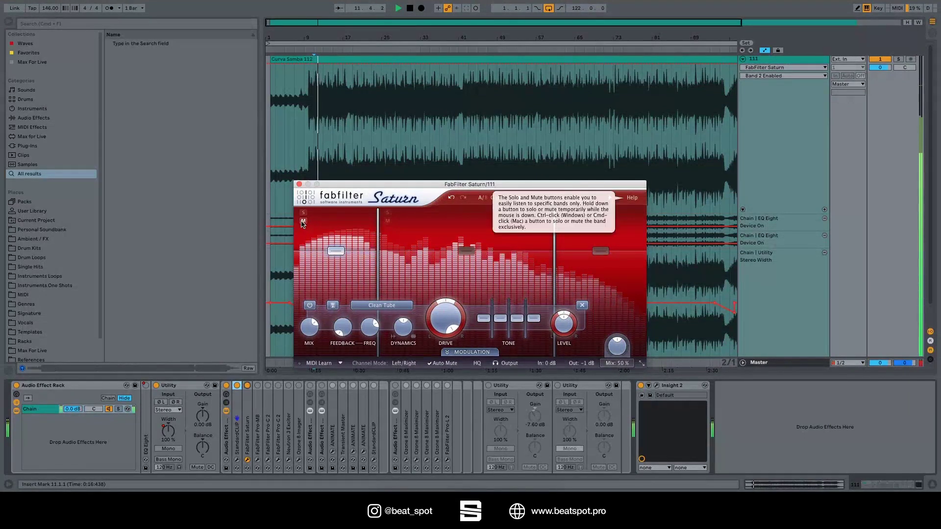
left_click(310, 306)
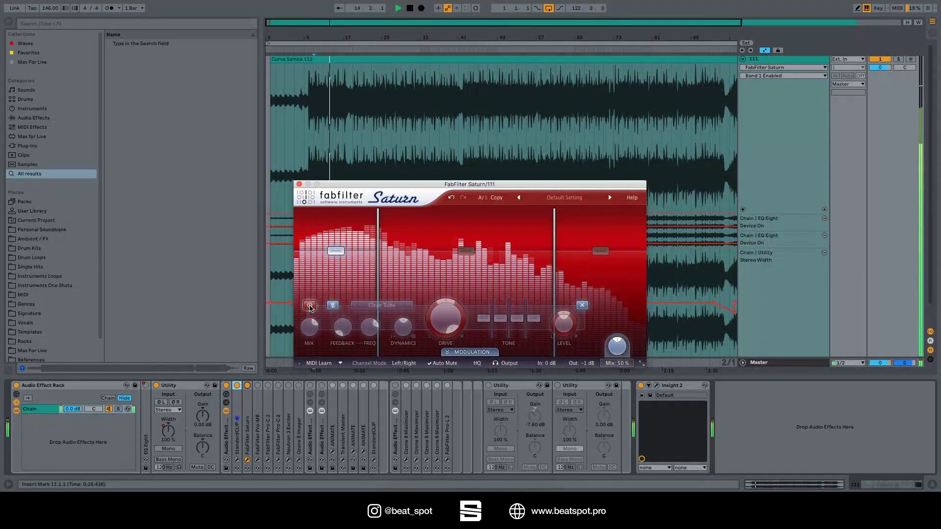
left_click(310, 305)
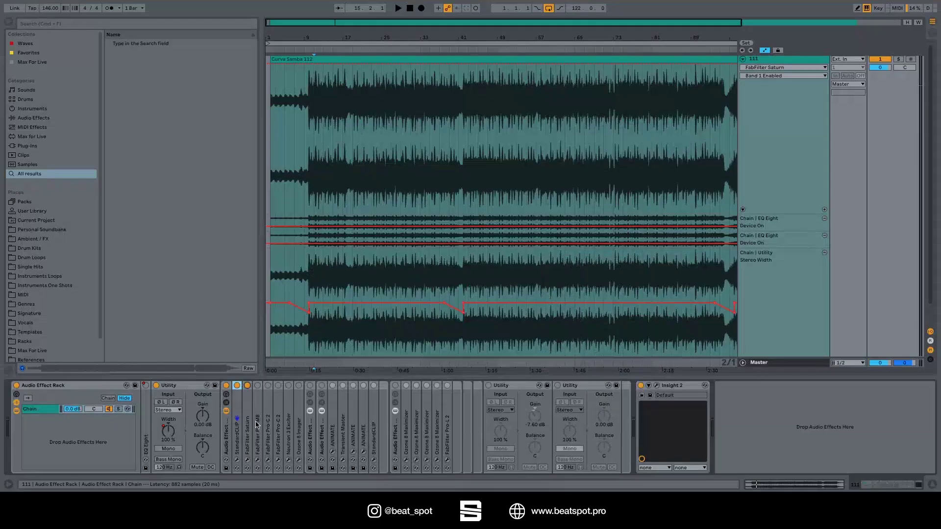
- Open FabFilter Pro-MB, start playback from bar 10 and move the plugin window clear of the device chain
left_click(256, 461)
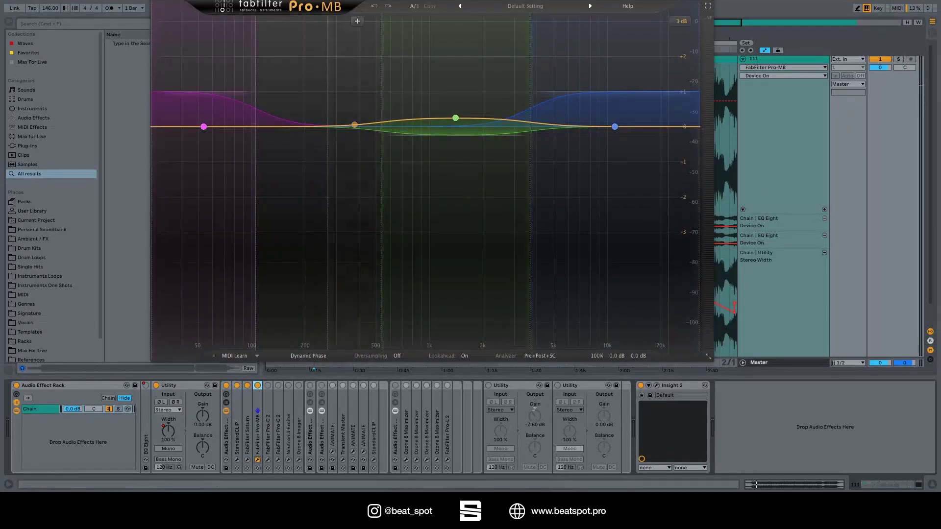
left_click_drag(357, 1, 435, 98)
left_click_drag(308, 37, 308, 74)
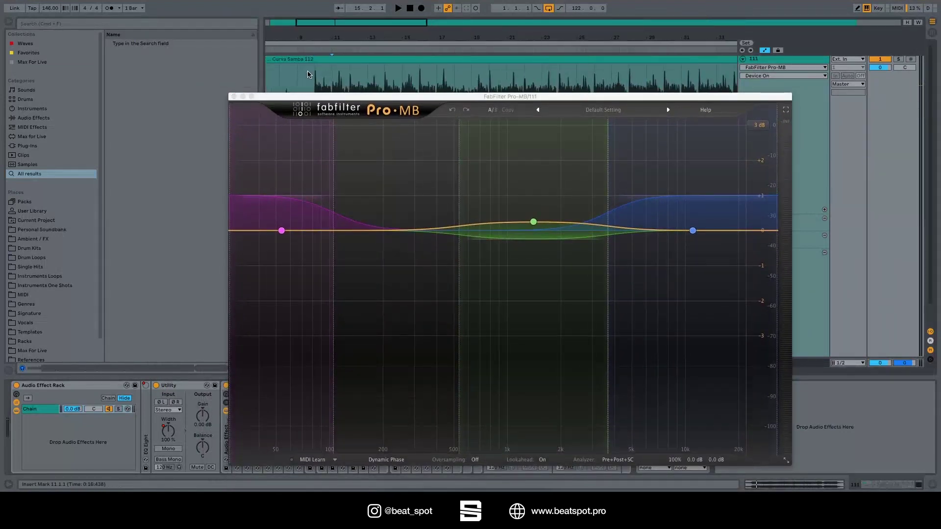
key("space")
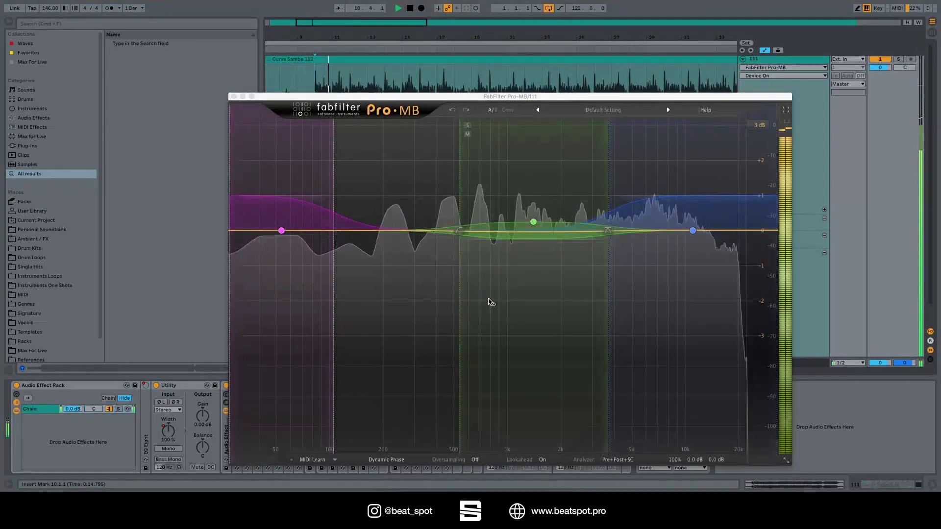
left_click_drag(446, 97, 453, 19)
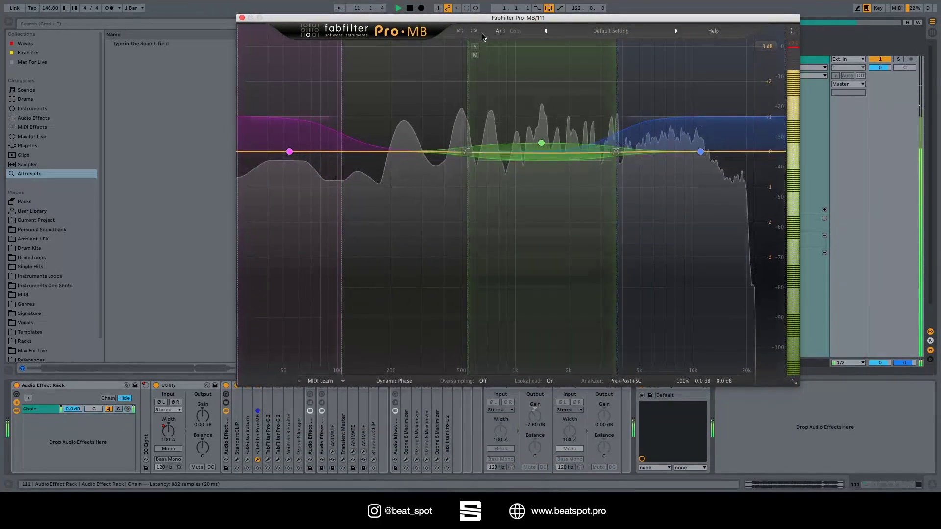
left_click_drag(482, 21, 472, 8)
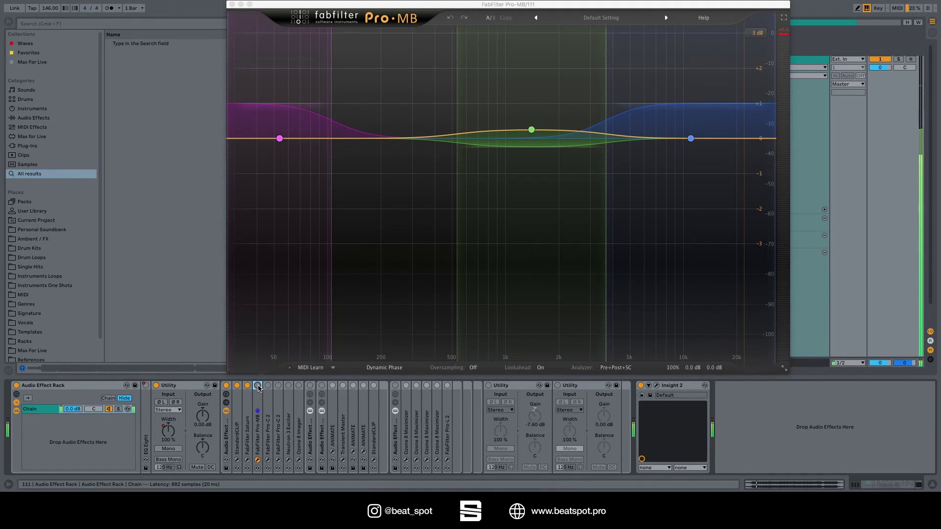
- Toggle the FabFilter Pro-MB device on and off during playback to compare the sound, leaving it on
left_click(258, 386)
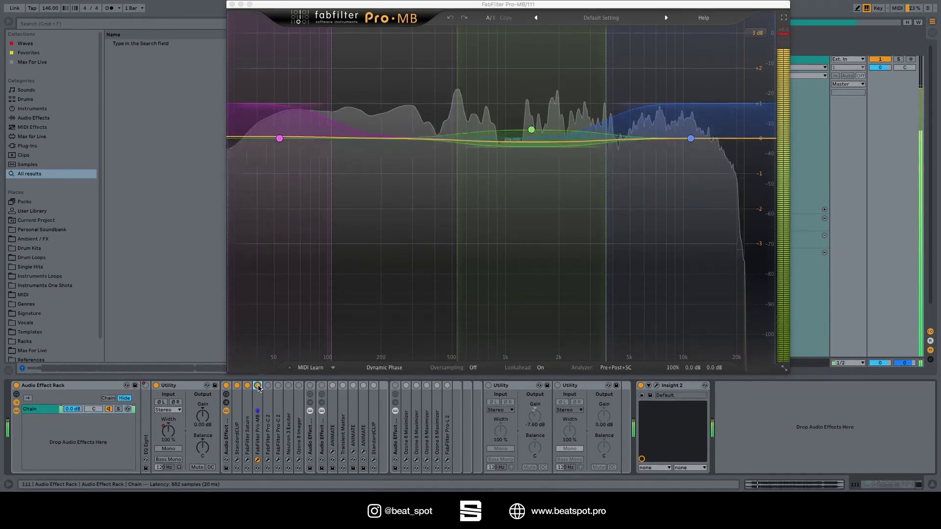
left_click(258, 386)
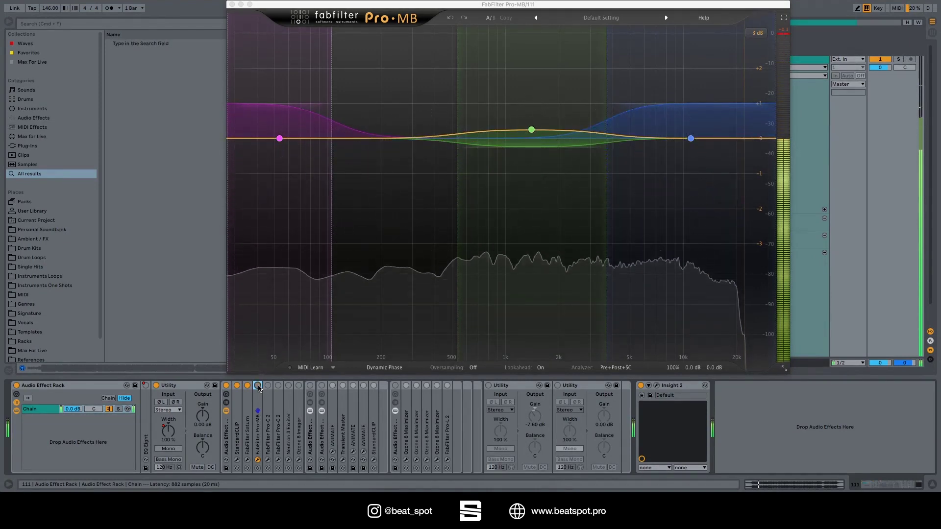
left_click(258, 386)
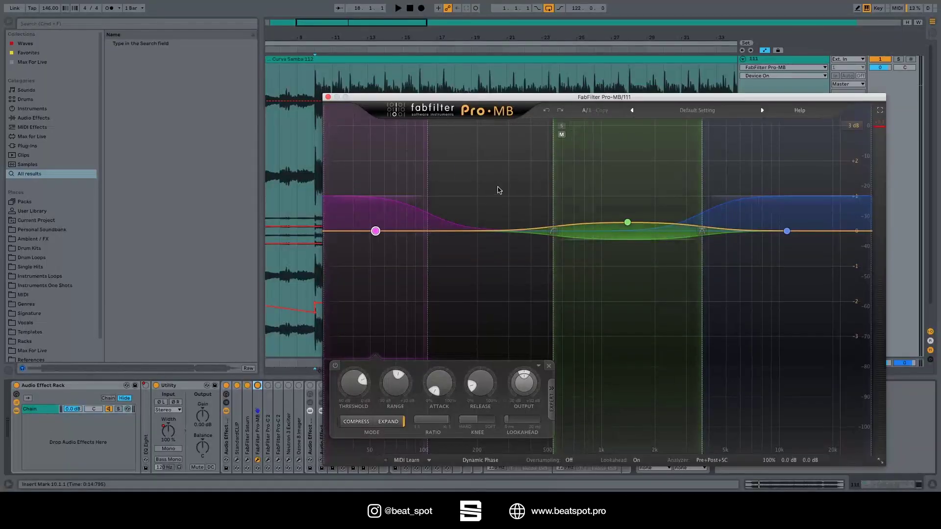
- Bypass the middle, high and low bands in Pro-MB one after another
left_click(605, 182)
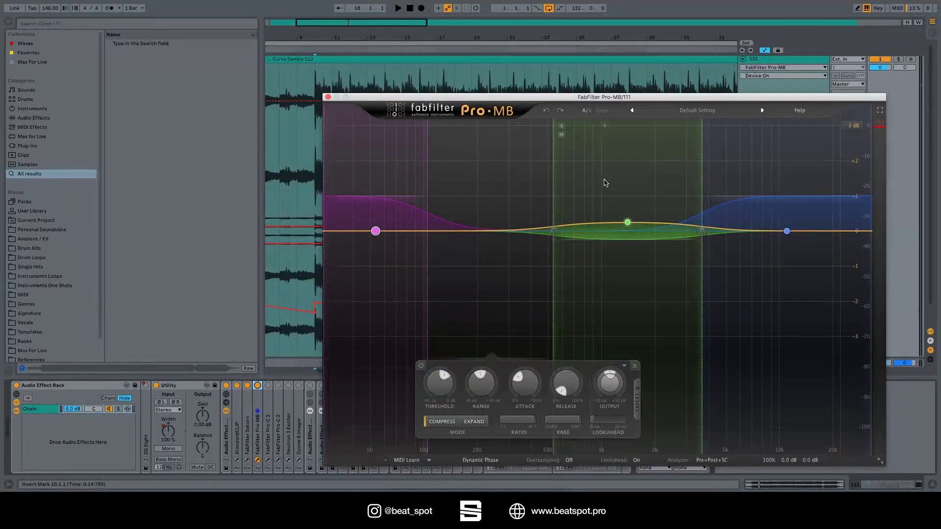
left_click(520, 366)
left_click(711, 221)
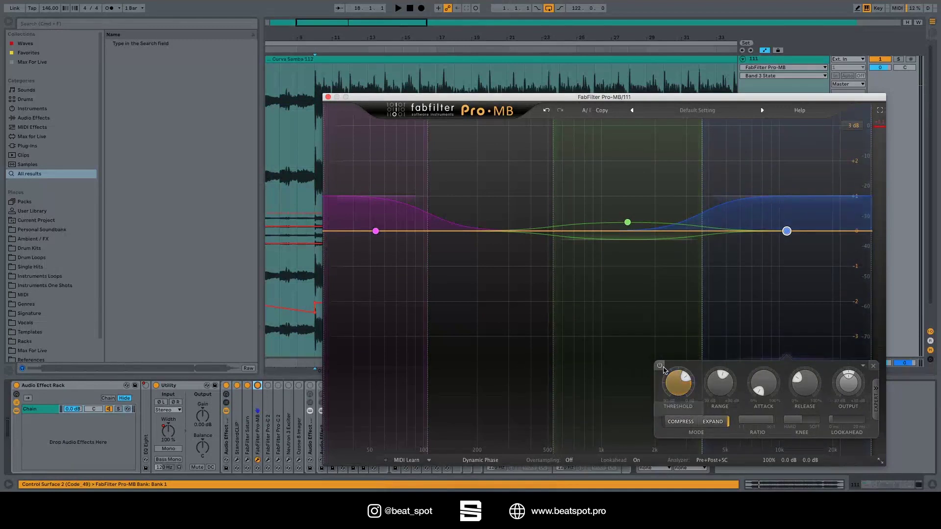
left_click(659, 365)
left_click(397, 304)
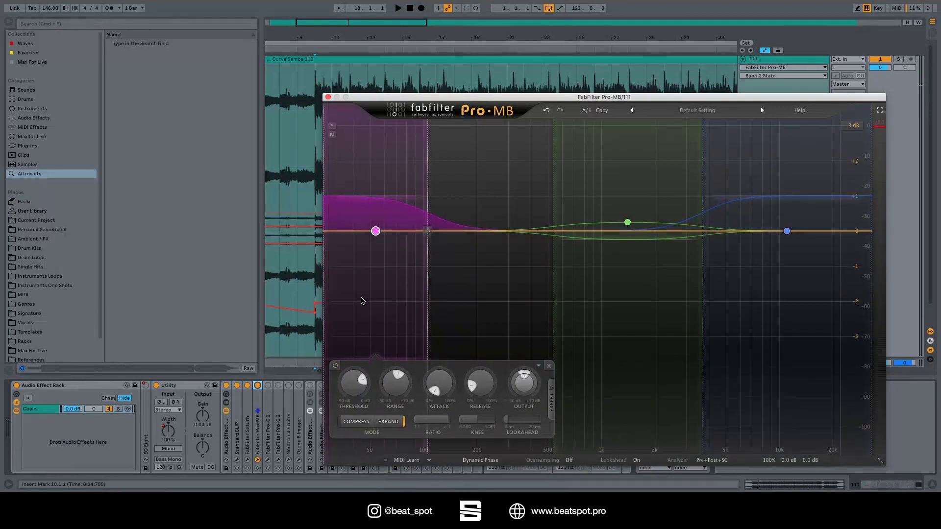
left_click(334, 365)
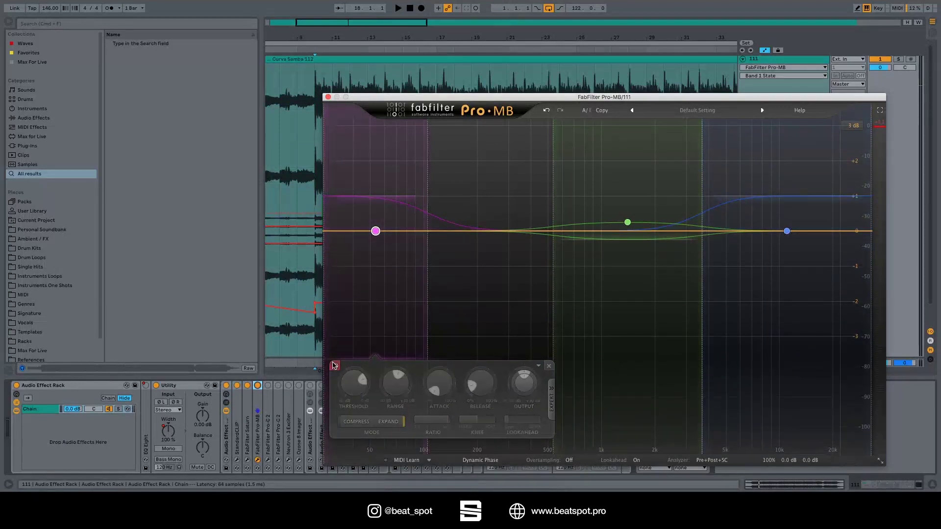
- Re-enable Pro-MB's low band during playback to hear its effect on the full track, and stop playback
key("space")
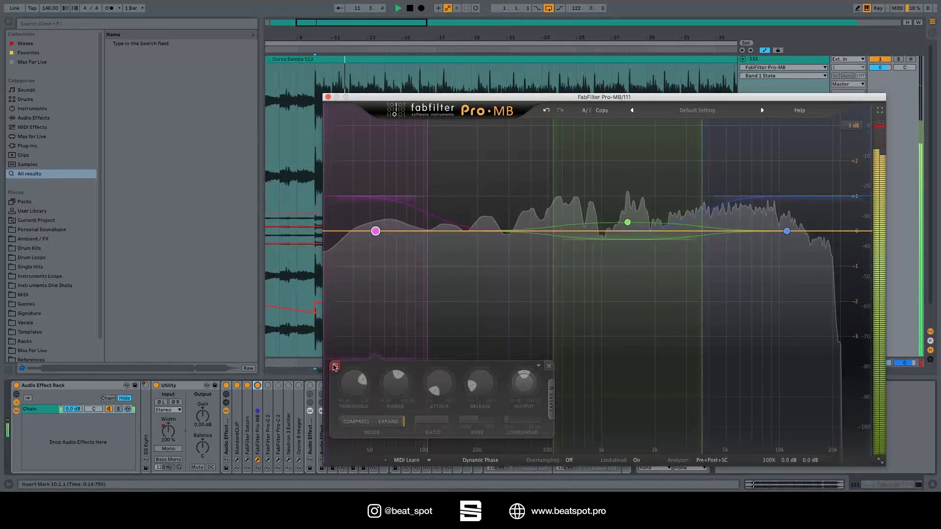
left_click(335, 365)
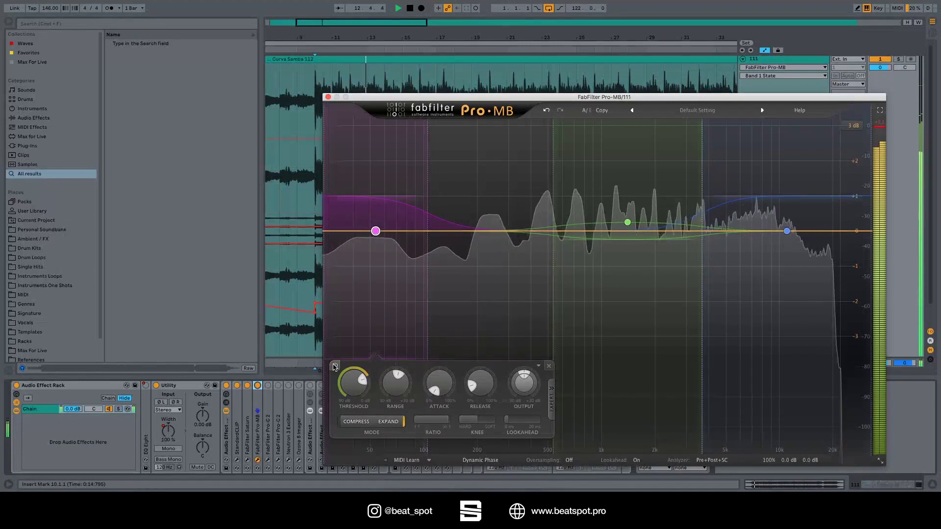
key("space")
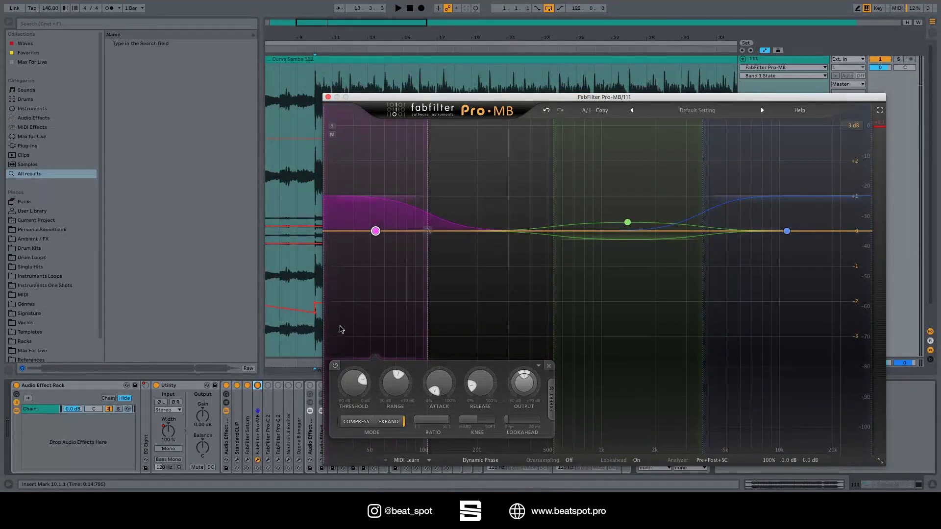
- Solo Pro-MB's low band and toggle its bypass during playback to compare the sound, leaving the band enabled
left_click(331, 127)
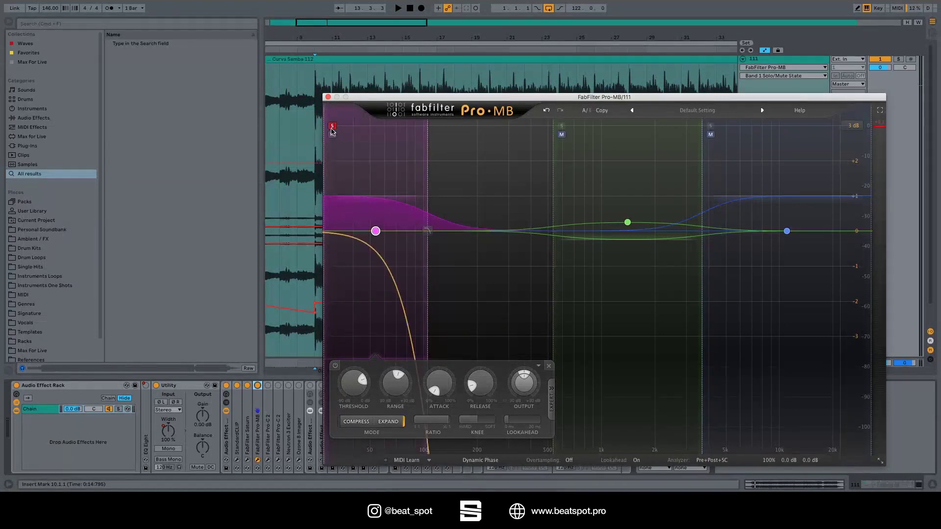
key("space")
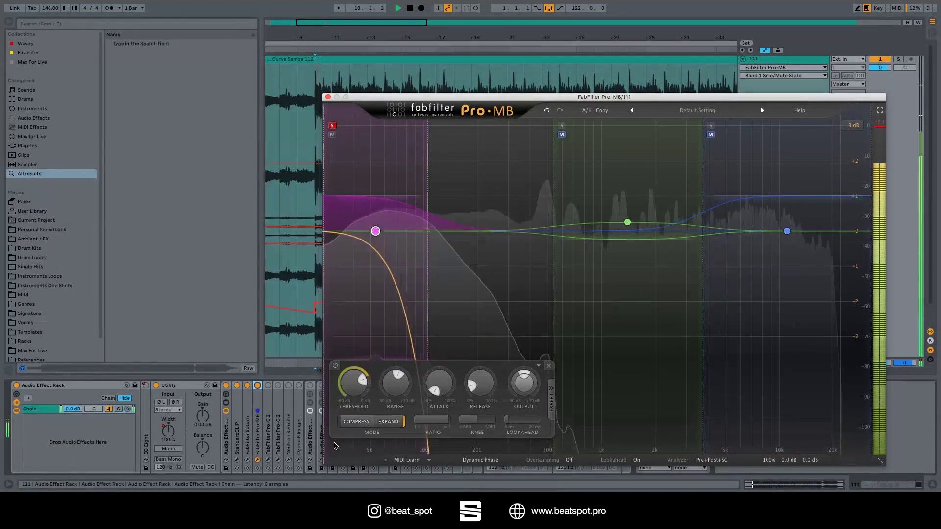
left_click(335, 367)
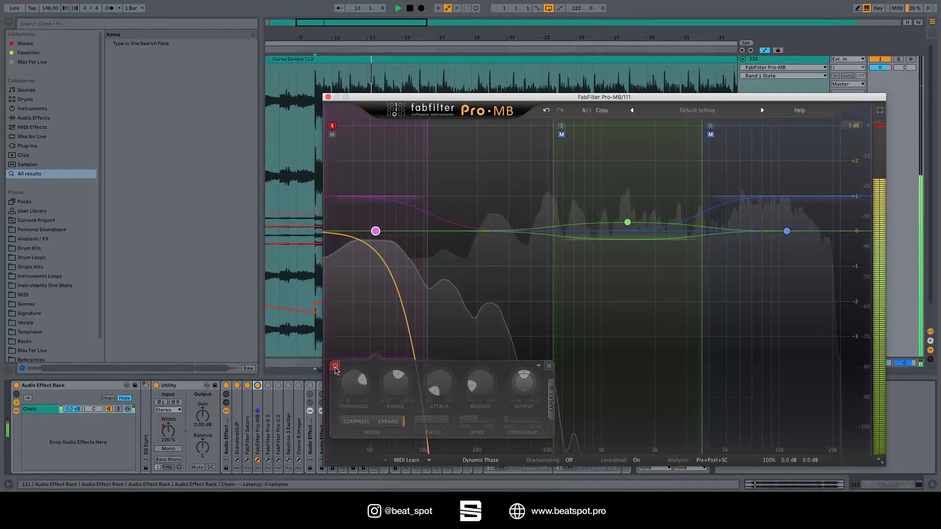
left_click(335, 366)
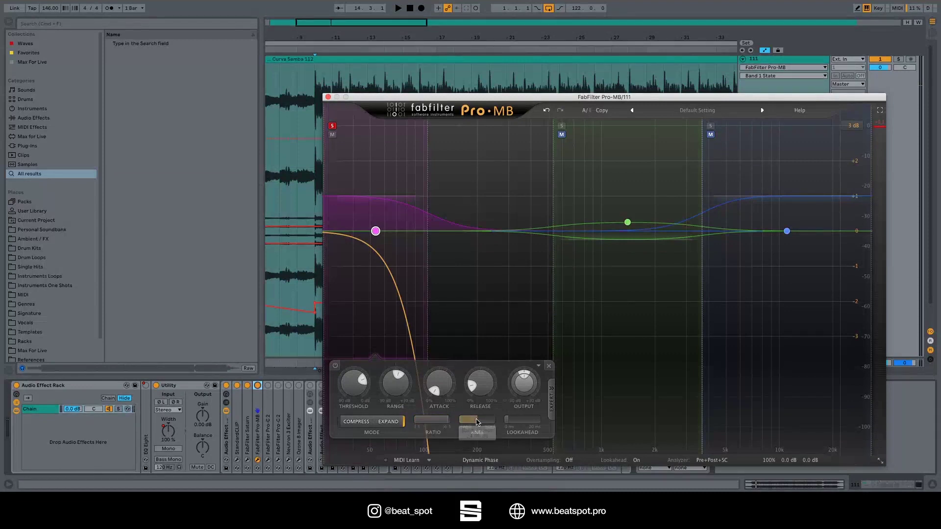
- Examine the low band's knee, attack, release, range and threshold settings
mouse_move(478, 424)
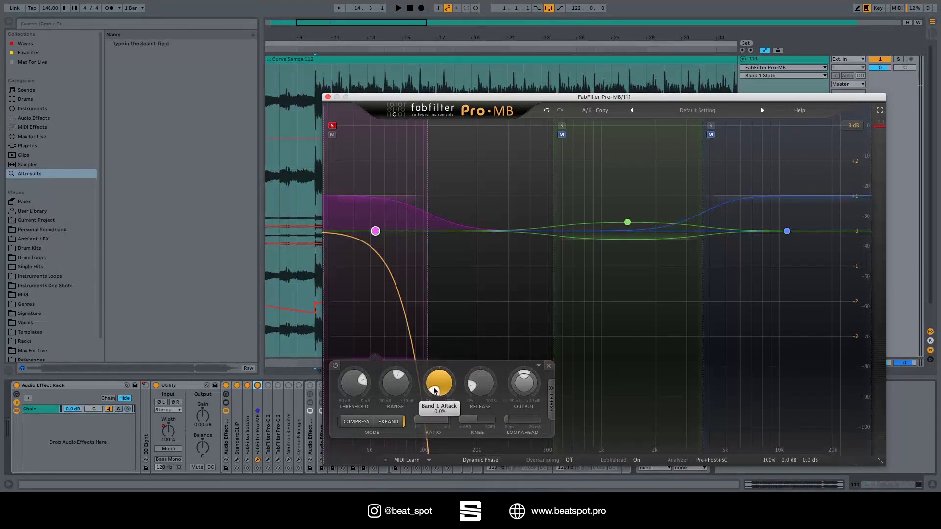
mouse_move(435, 390)
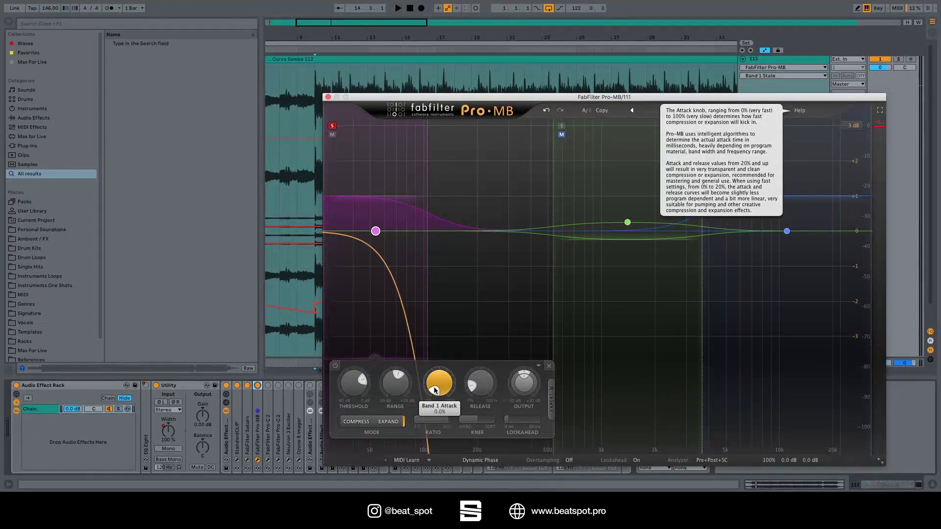
mouse_move(485, 388)
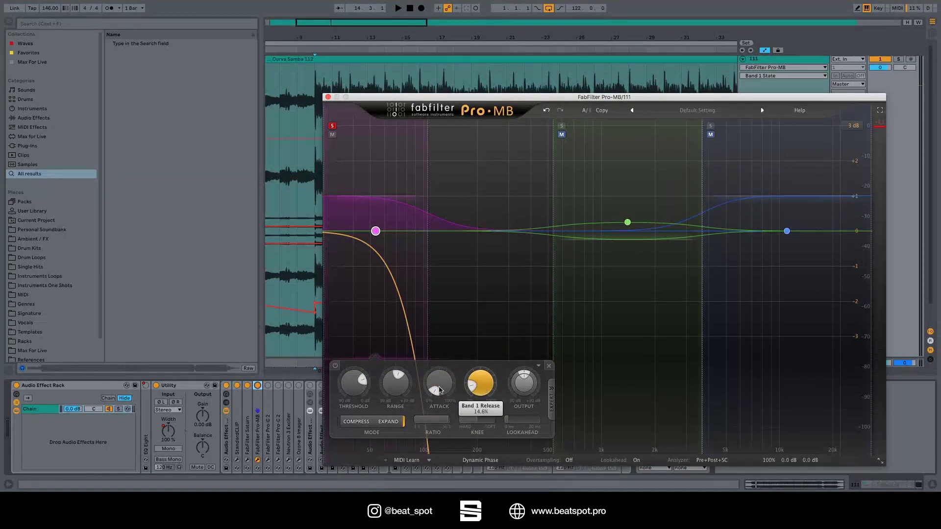
mouse_move(397, 390)
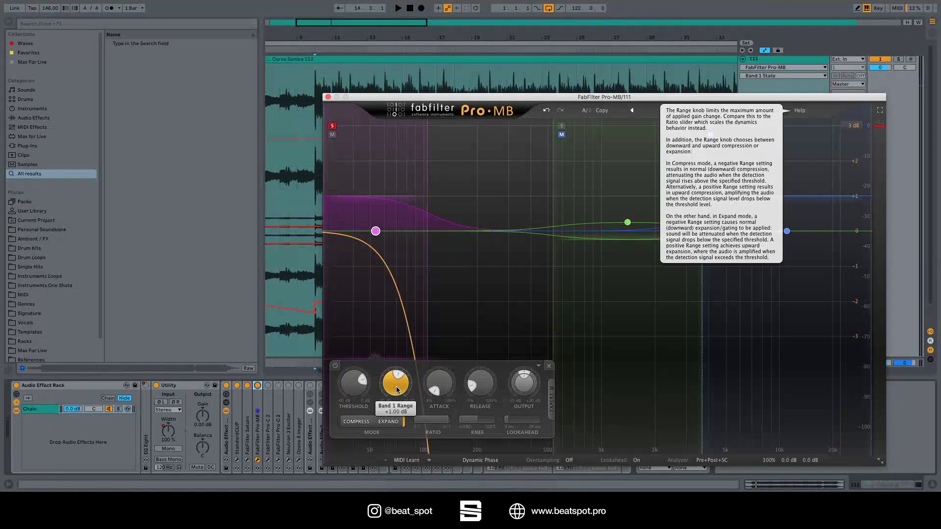
mouse_move(349, 389)
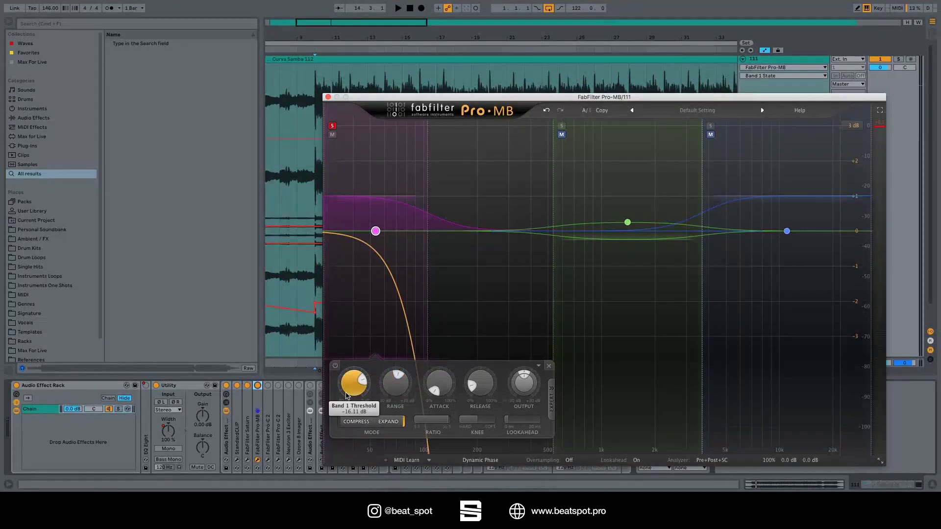
- Play the soloed low band once more in Pro-MB, stop playback, and unsolo the band
key("space")
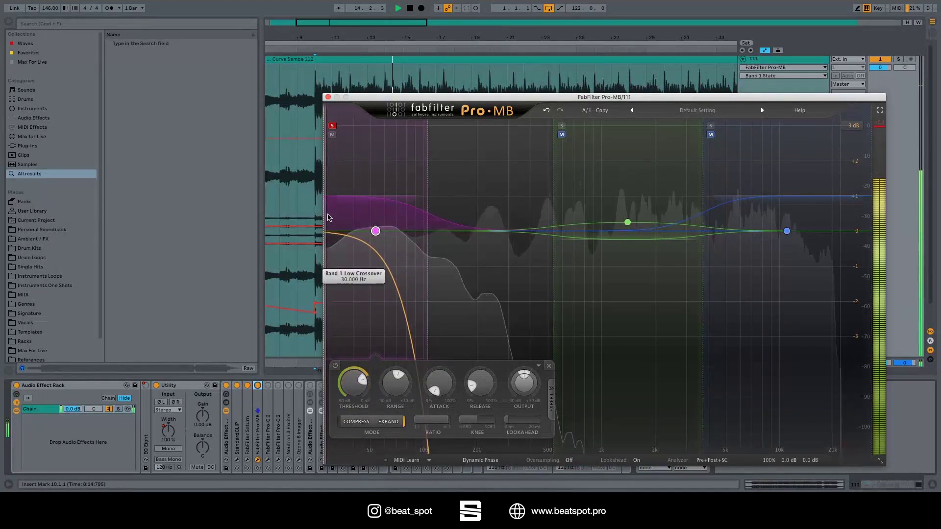
key("space")
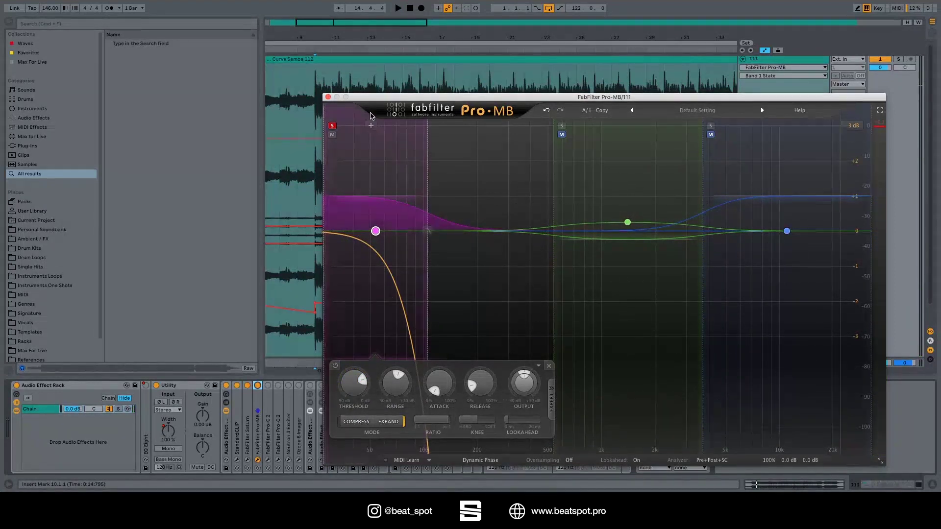
left_click(332, 126)
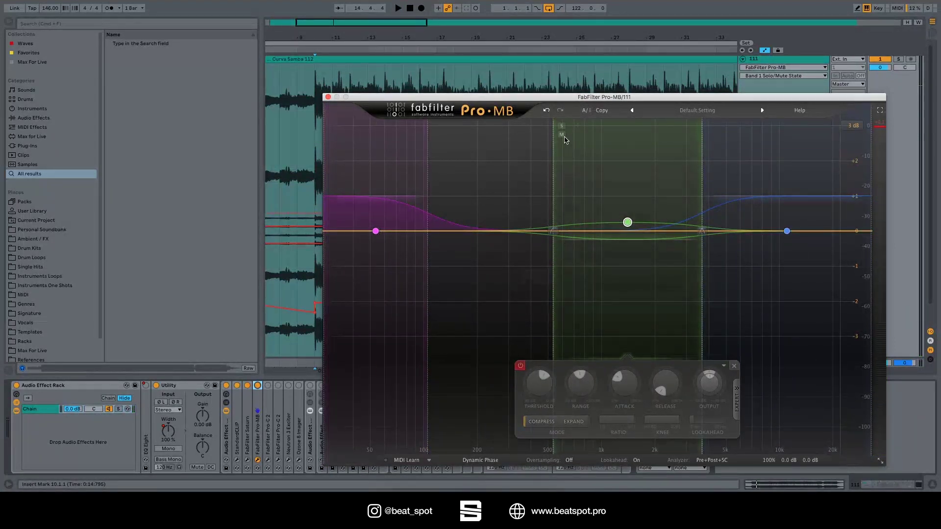
- Solo Pro-MB's middle band and re-enable it during playback to hear its compression, replaying the section before stopping
key("space")
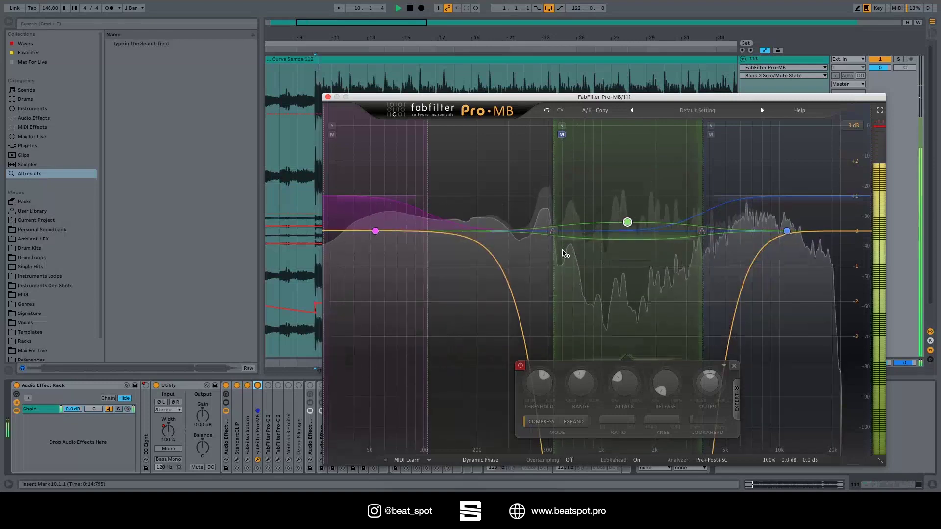
left_click(561, 126)
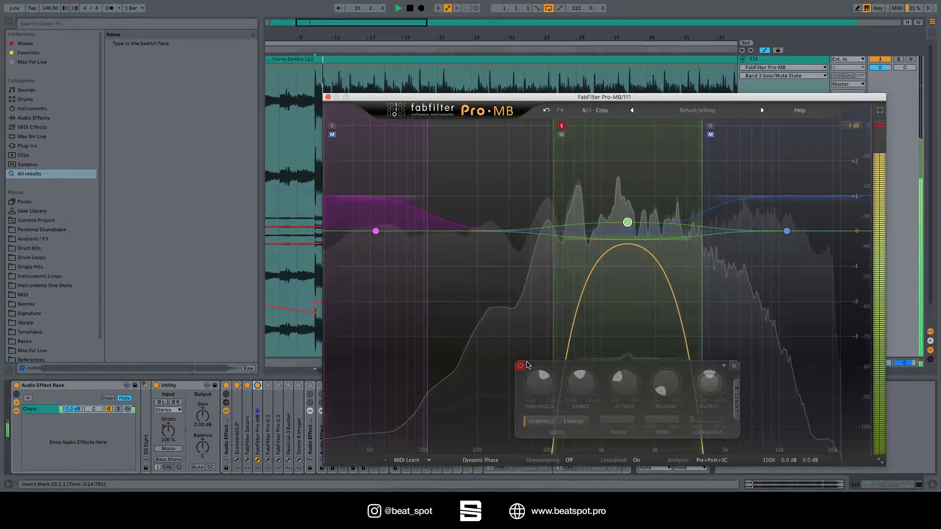
left_click(521, 366)
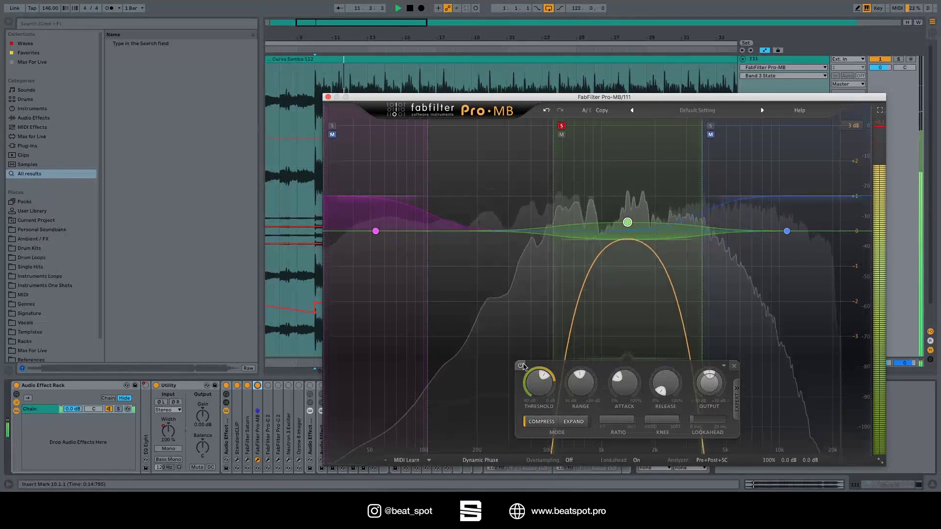
key("space")
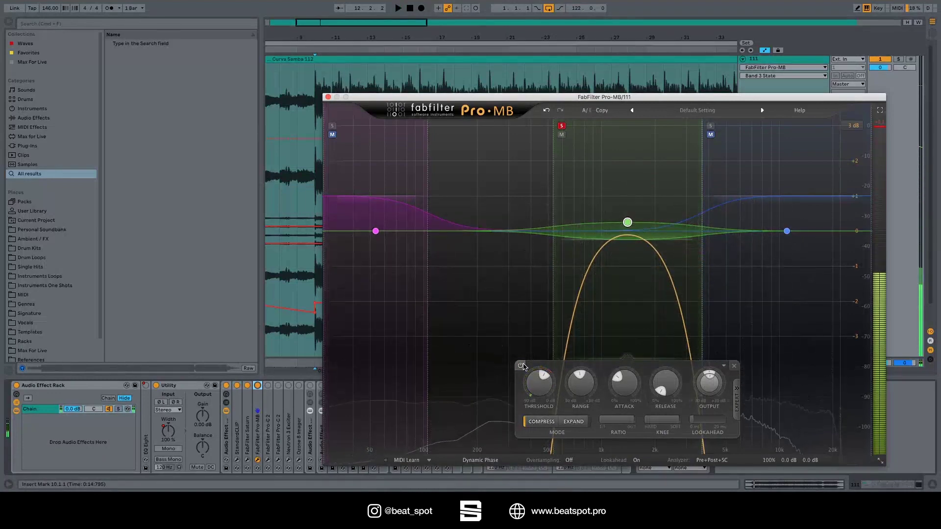
key("space")
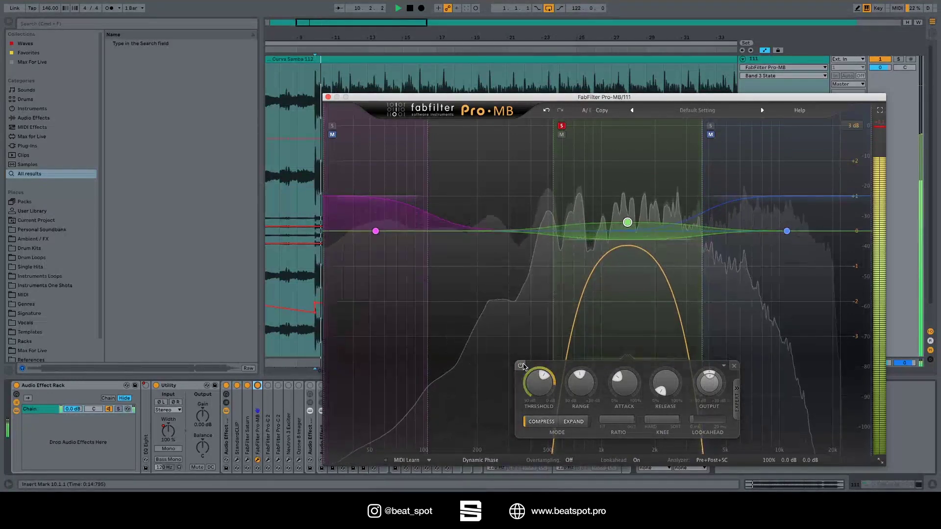
key("space")
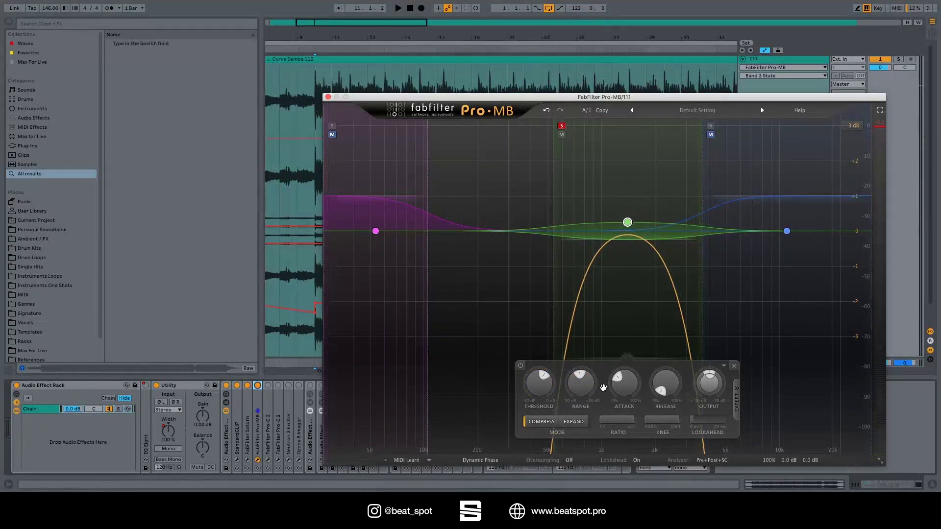
- Toggle the soloed middle band's bypass during playback to compare the sound, leaving the band enabled
mouse_move(621, 383)
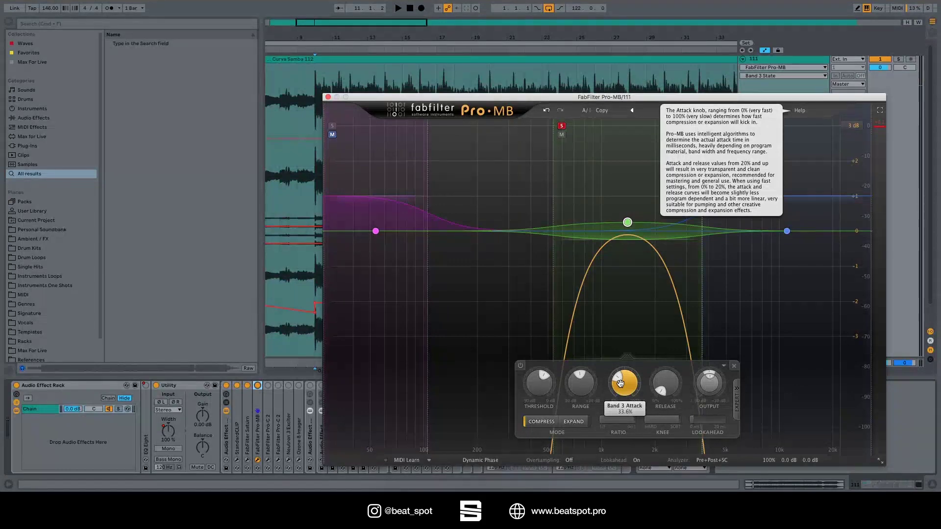
key("space")
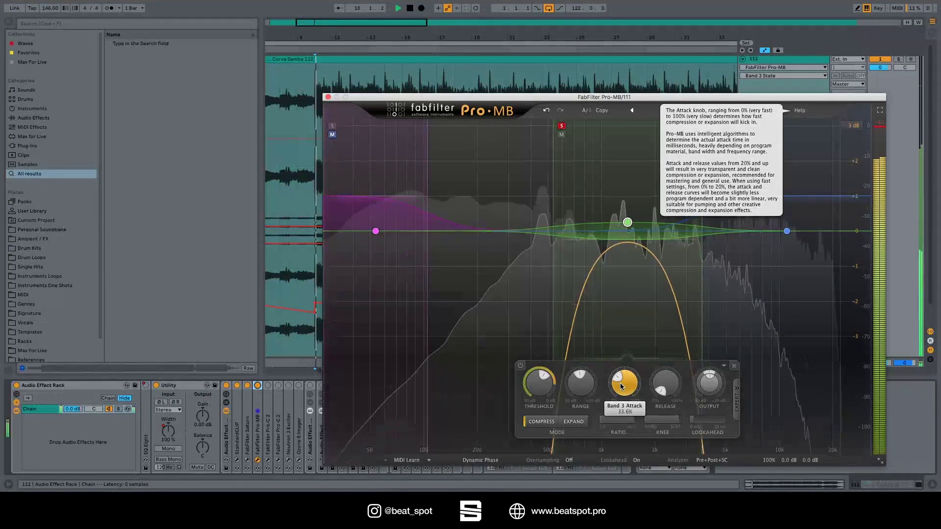
left_click(521, 366)
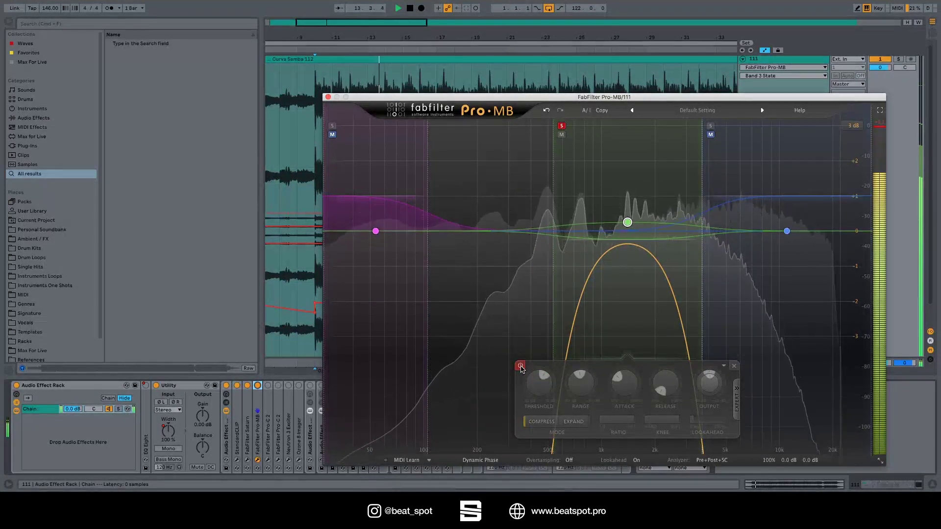
left_click(521, 366)
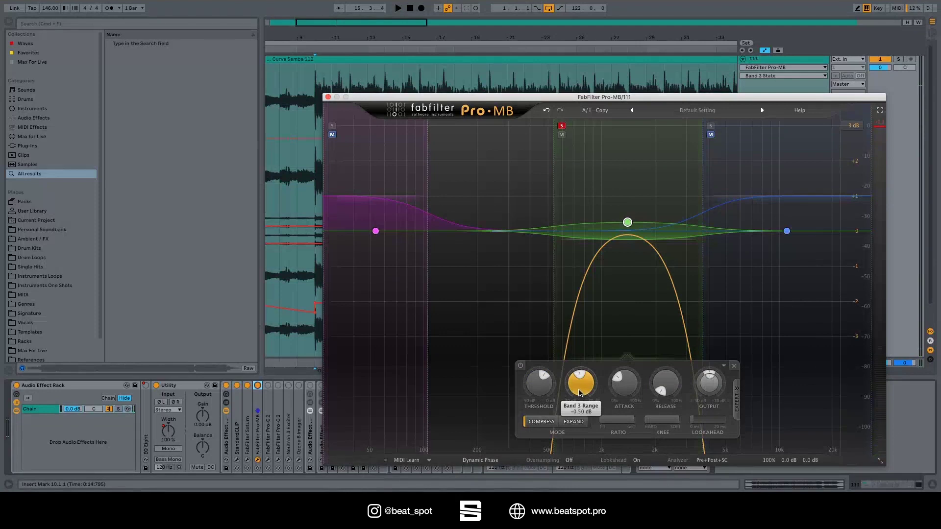
- Examine the middle band's range, output level and release settings
mouse_move(582, 390)
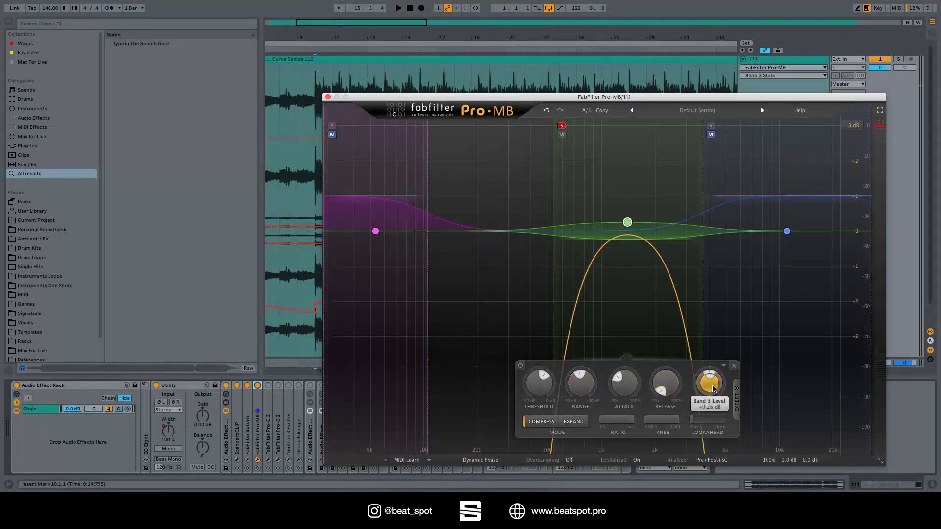
mouse_move(711, 390)
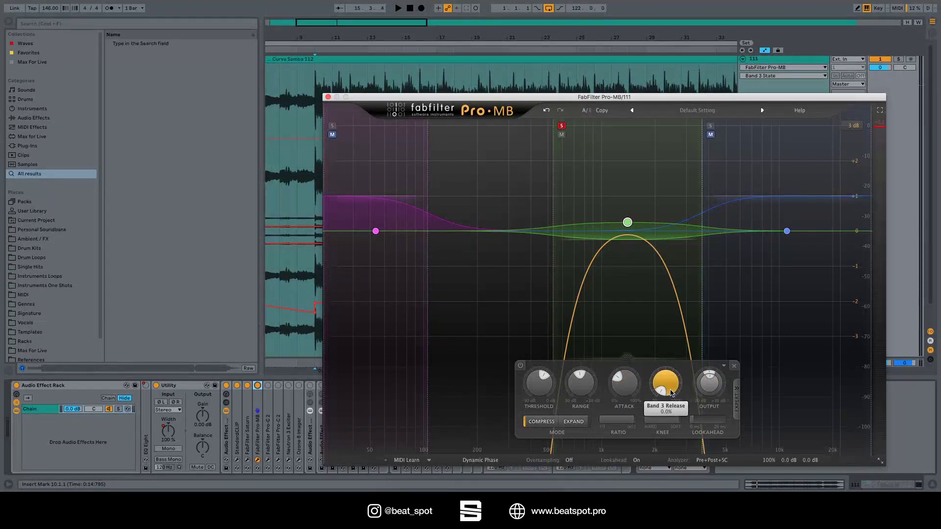
mouse_move(671, 393)
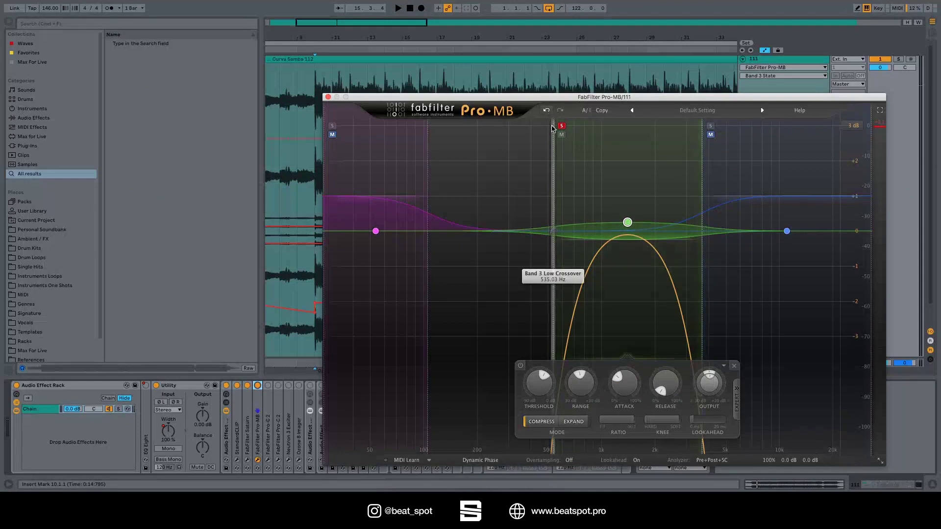
- Unsolo the middle band, audition the high band in solo during playback, and clear its solo
left_click(562, 125)
left_click(710, 126)
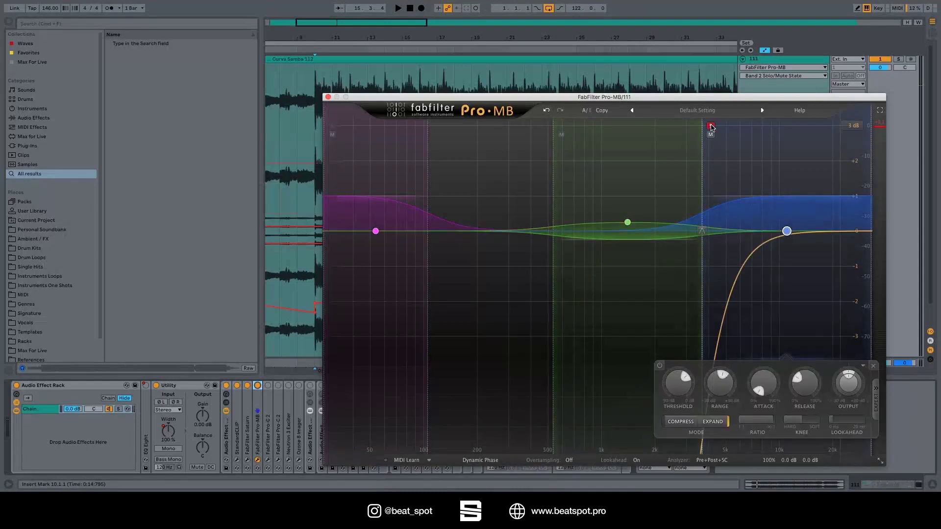
key("space")
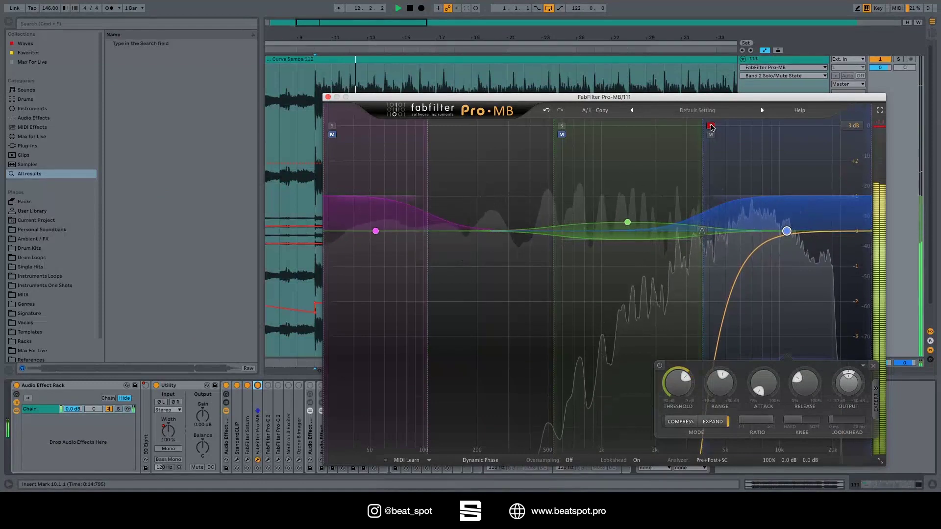
key("space")
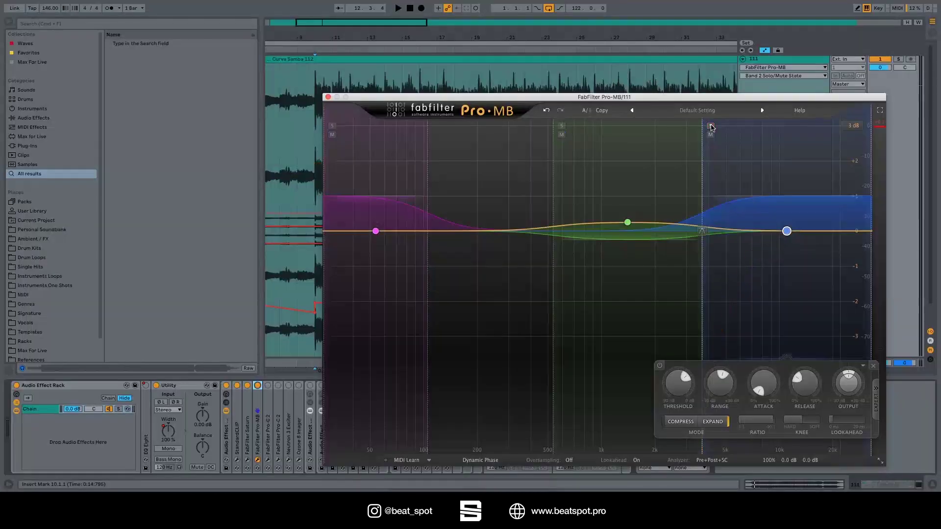
- Play the full track through Pro-MB and toggle the low band's bypass to compare, leaving the band enabled
key("space")
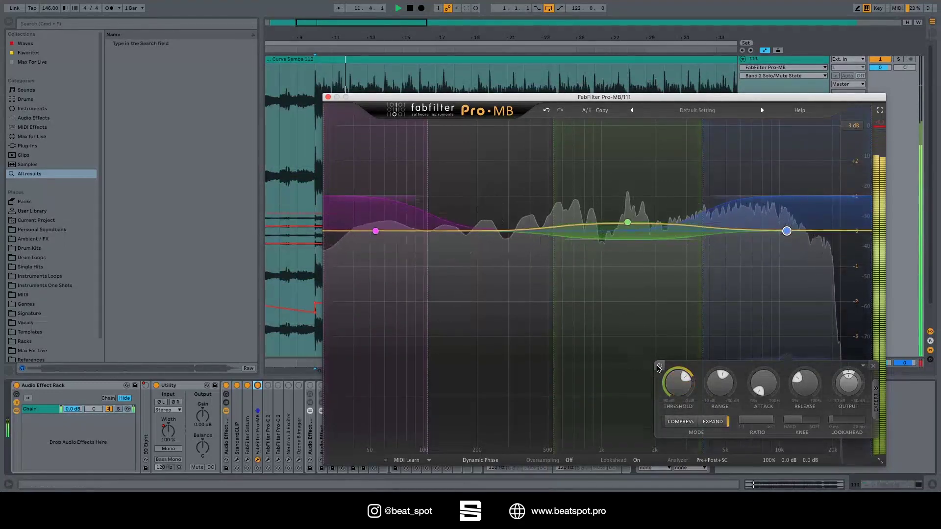
key("space")
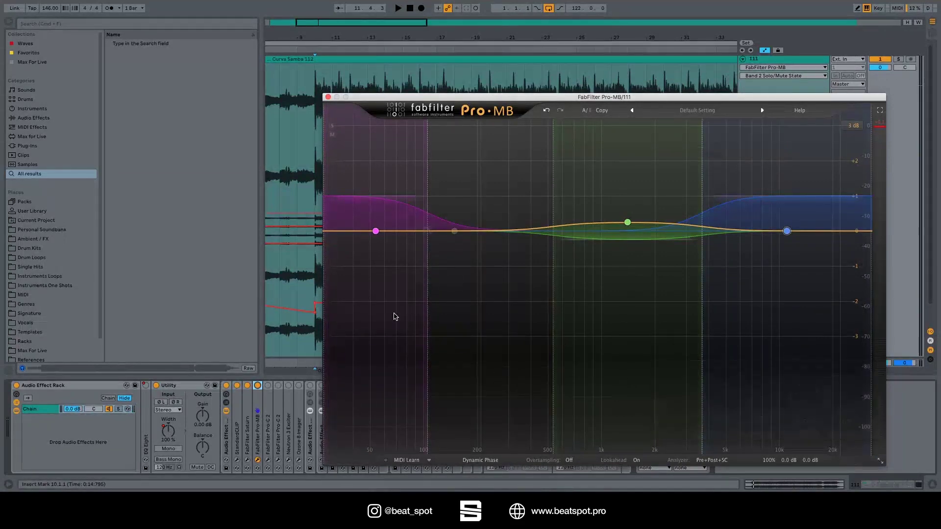
left_click(374, 280)
key("space")
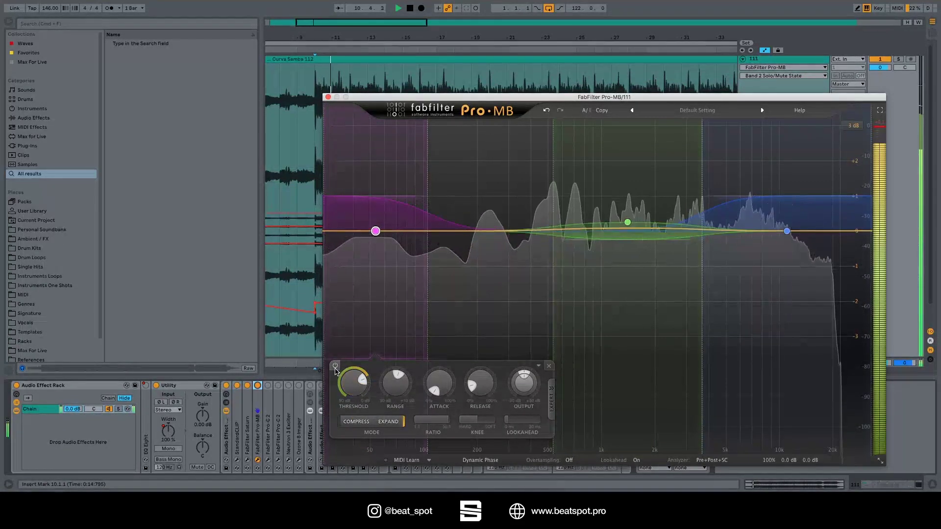
left_click(335, 366)
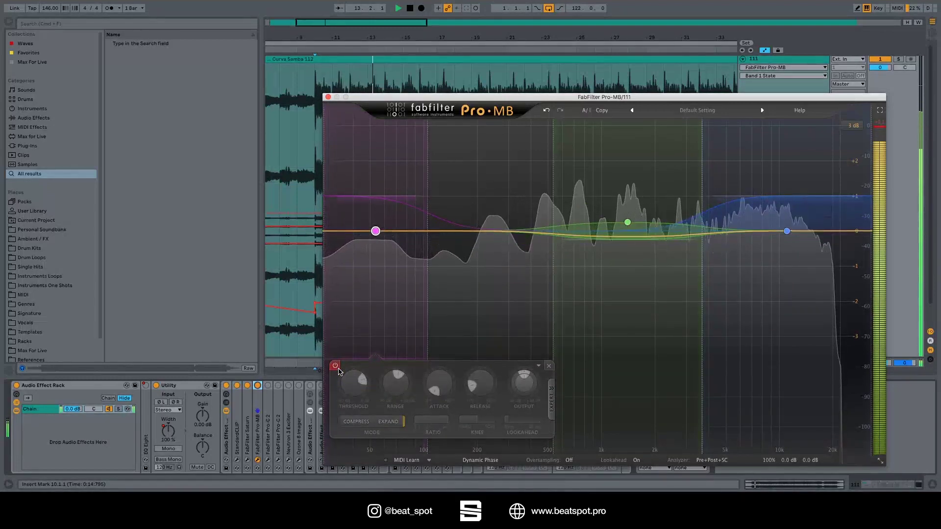
left_click(336, 367)
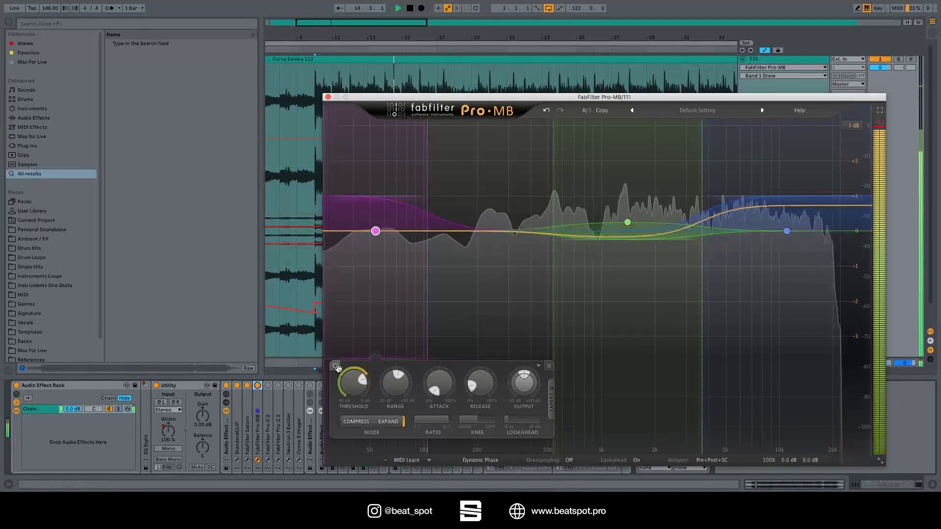
key("space")
- Select the middle band and compare the full track with it bypassed and active, leaving the band enabled
left_click(576, 339)
key("space")
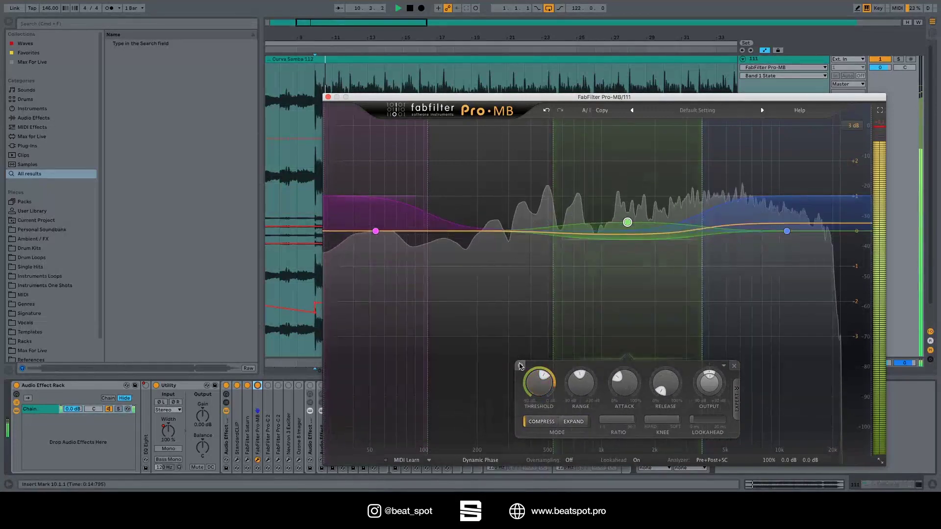
left_click(520, 366)
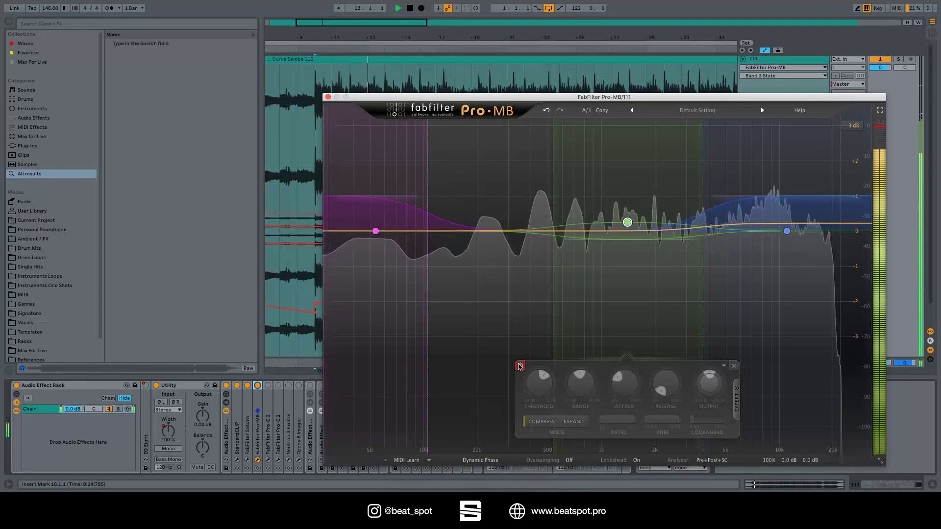
key("space")
left_click(520, 365)
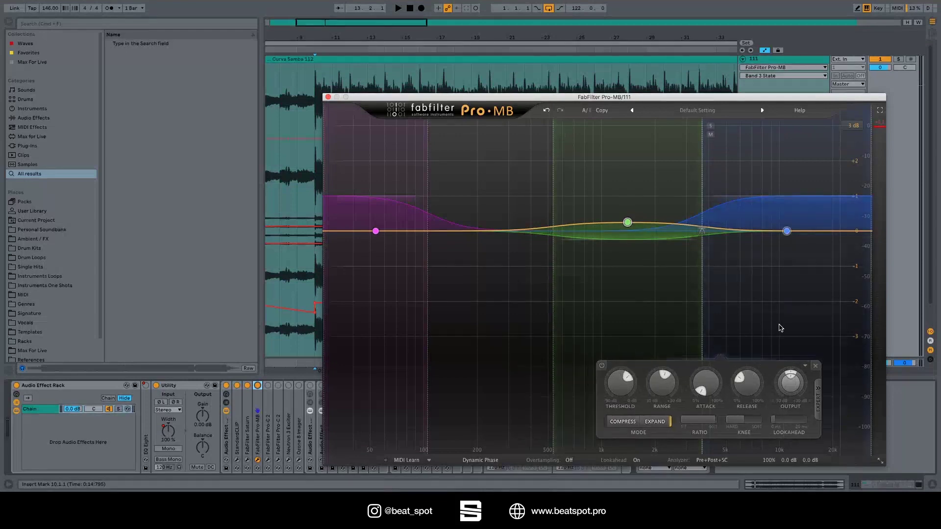
- Toggle the high band's bypass during full-track playback, leaving it enabled, and examine its release, range and threshold
key("space")
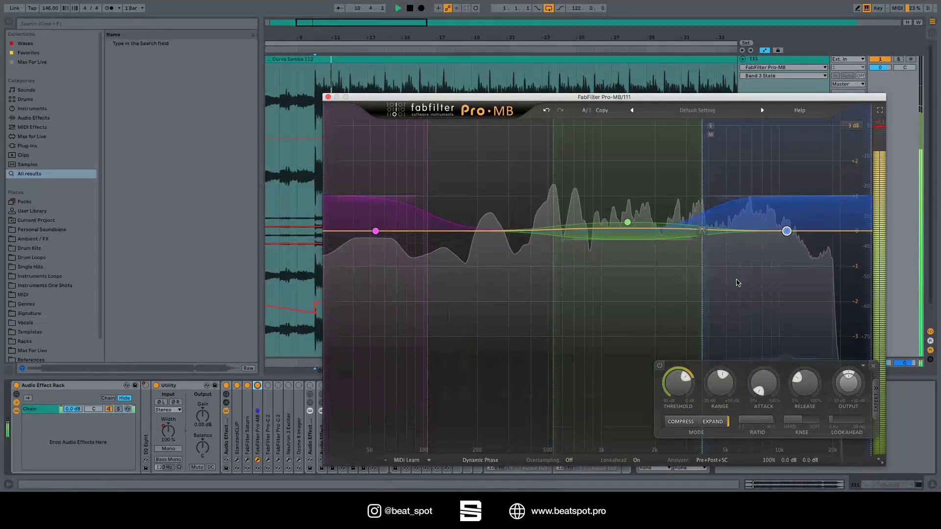
left_click(659, 366)
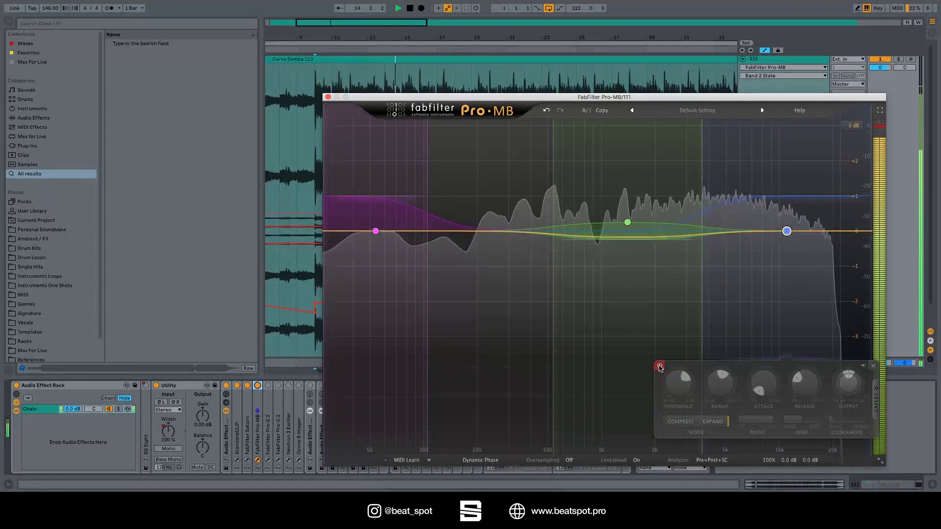
left_click(659, 367)
key("space")
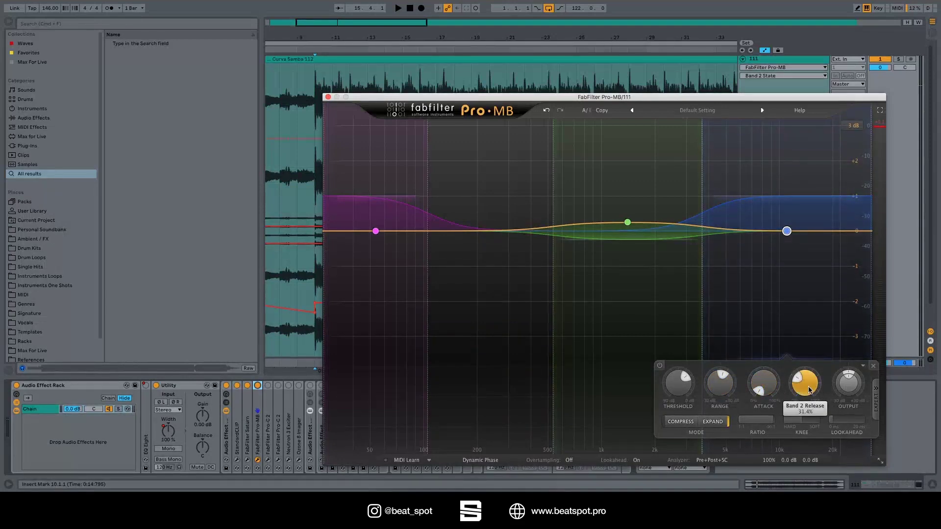
mouse_move(810, 390)
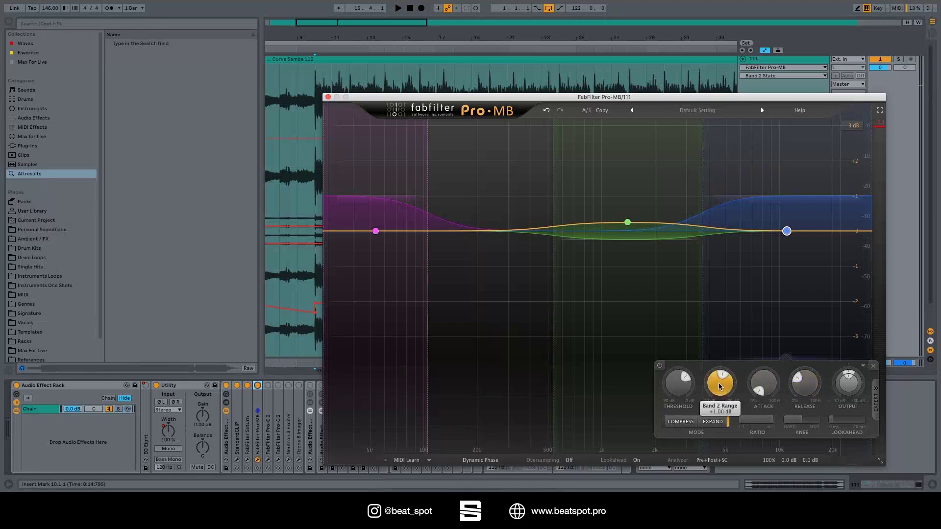
mouse_move(723, 383)
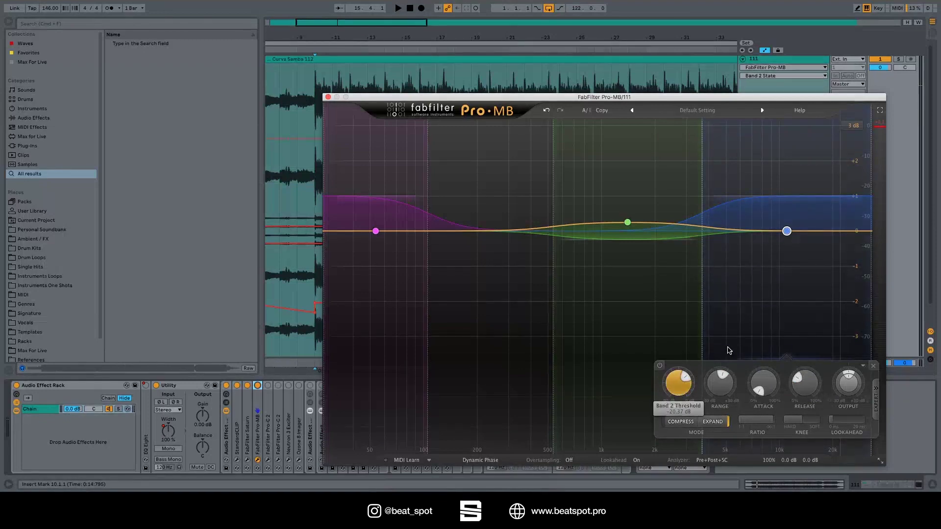
- Audition the first FabFilter Pro-C 2 compressor during playback, moving its window over the arrangement, and stop playback
key("space")
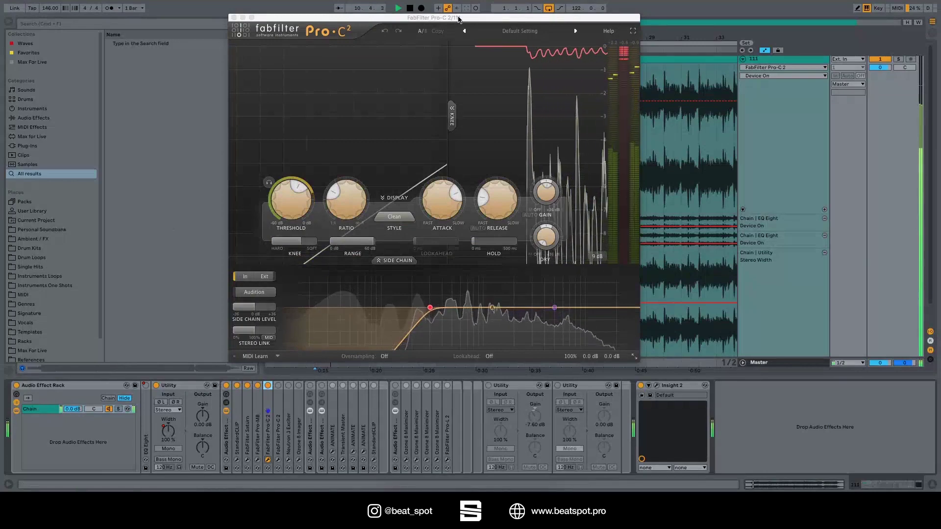
left_click_drag(458, 19, 518, 53)
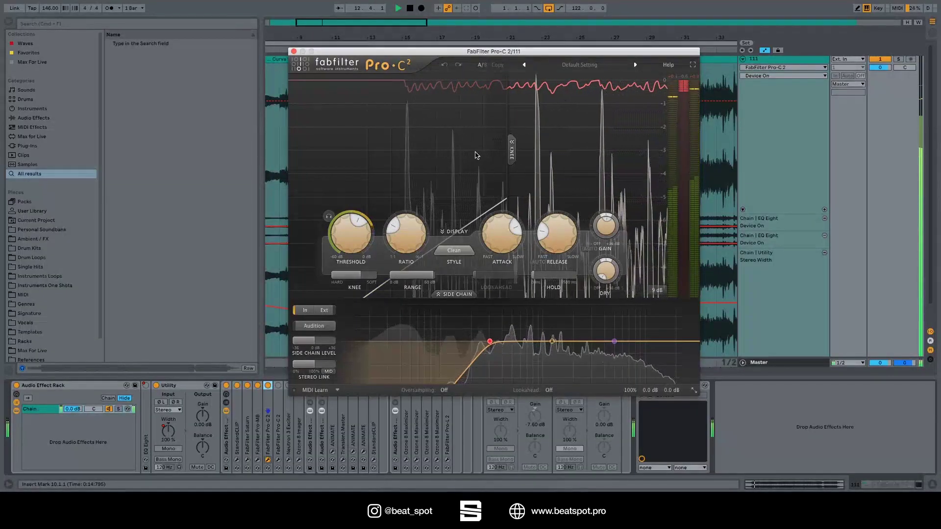
key("space")
mouse_move(401, 239)
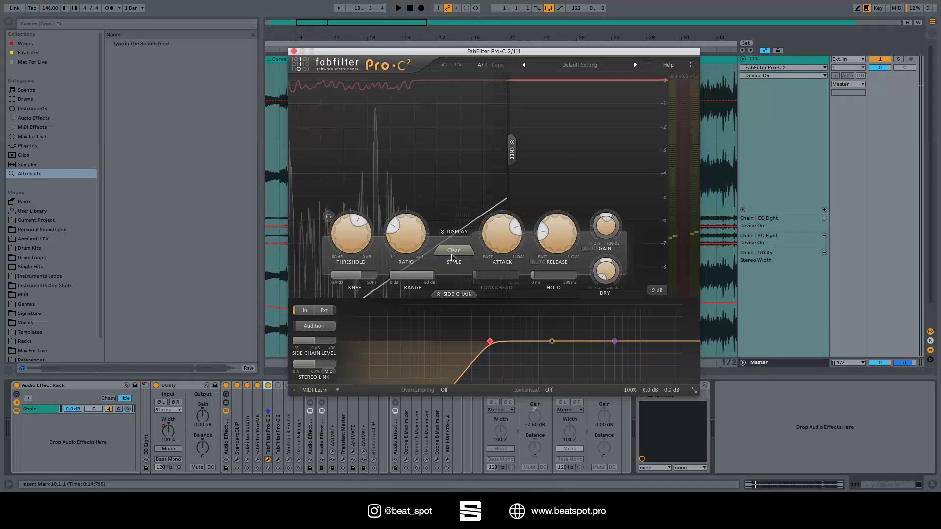
- Examine the first Pro-C 2's attack, release, knee, ratio and side-chain low-cut point, playing short passages of the track in between
mouse_move(501, 245)
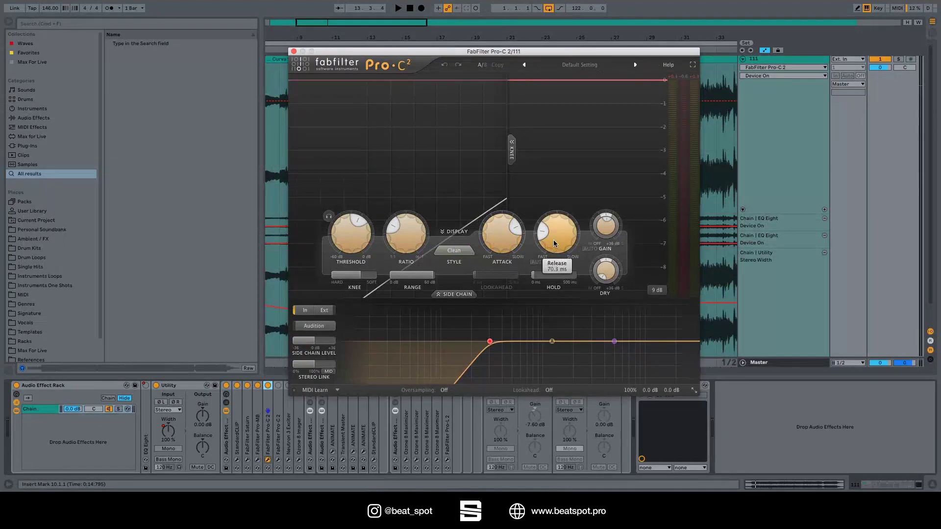
mouse_move(549, 243)
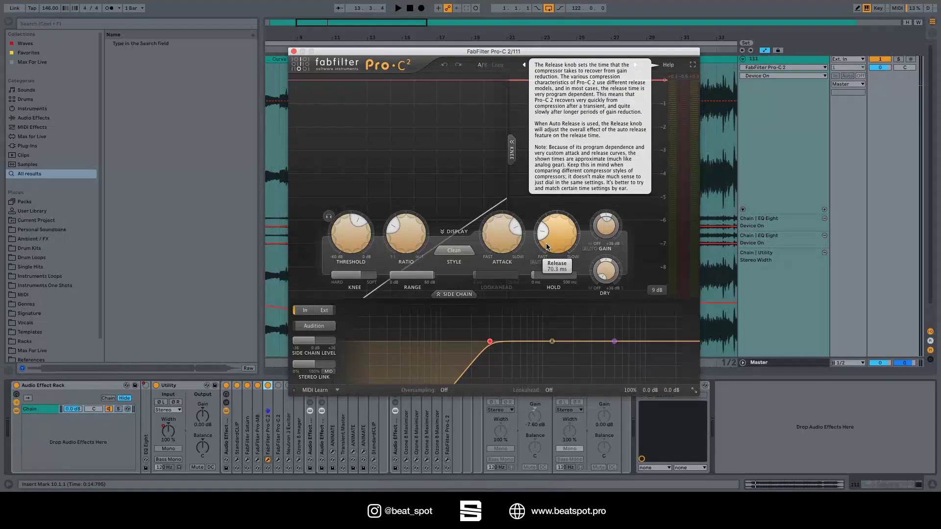
key("space")
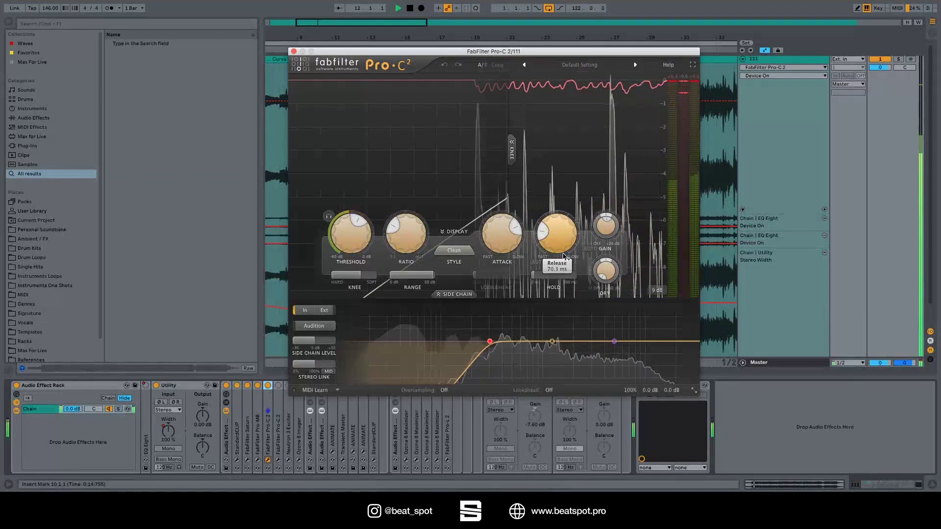
key("space")
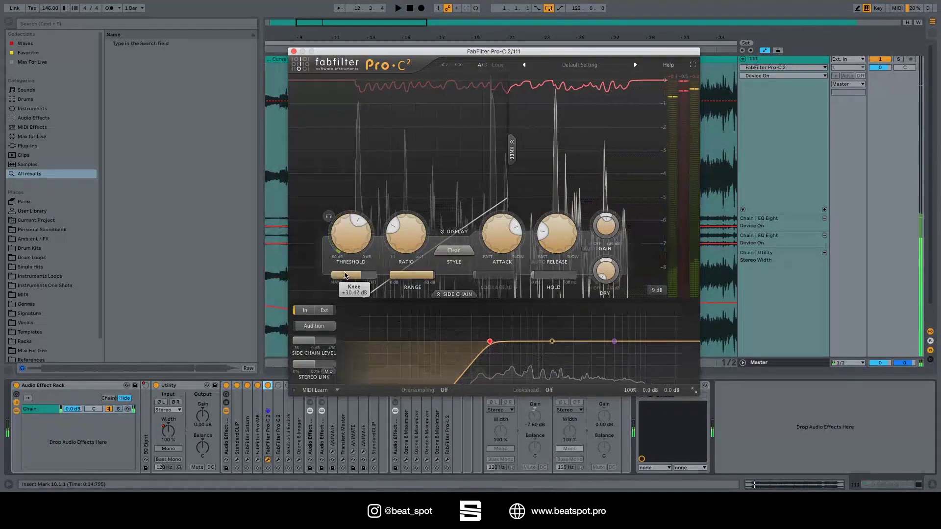
mouse_move(360, 277)
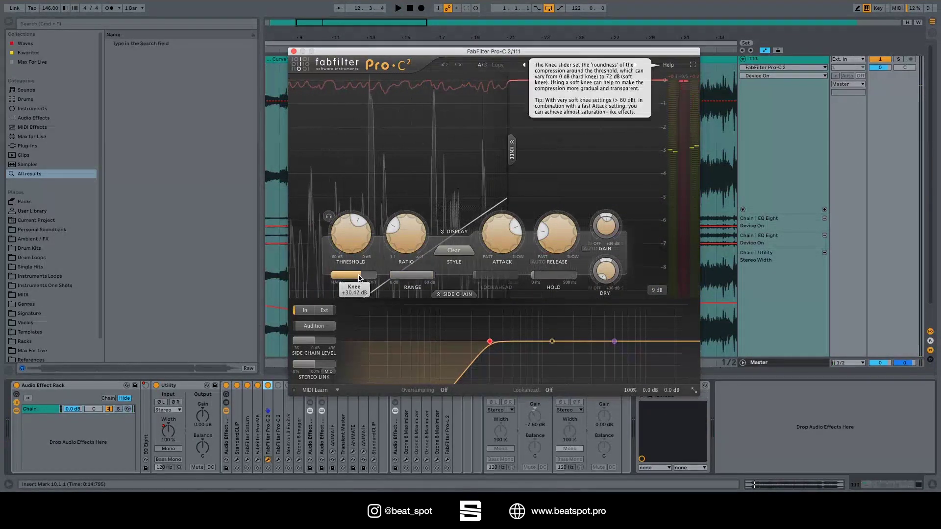
key("space")
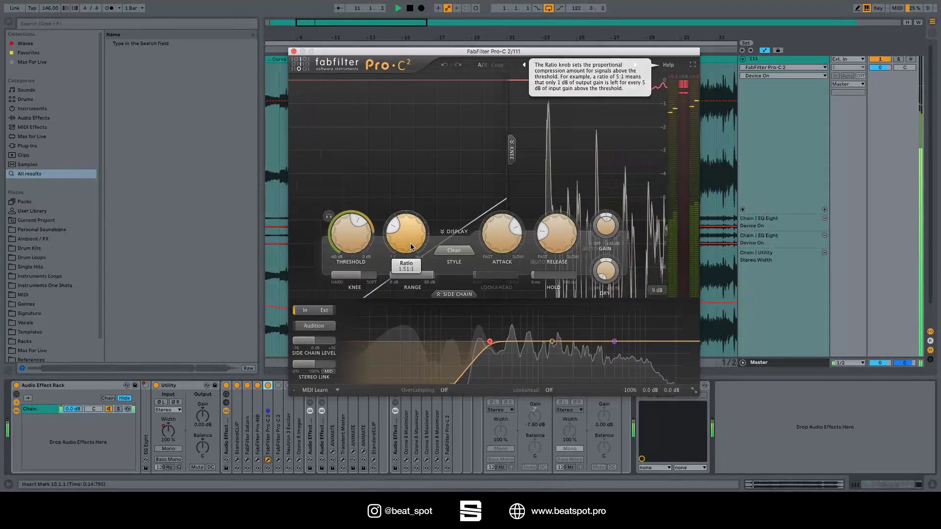
key("space")
mouse_move(490, 341)
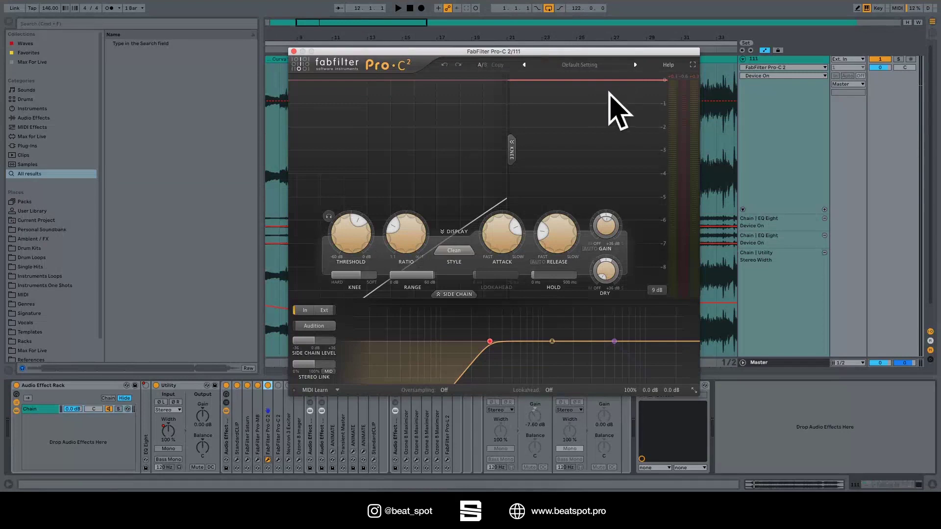
- Play the track and compare it with the first Pro-C 2 switched off and on, leaving it enabled
key("space")
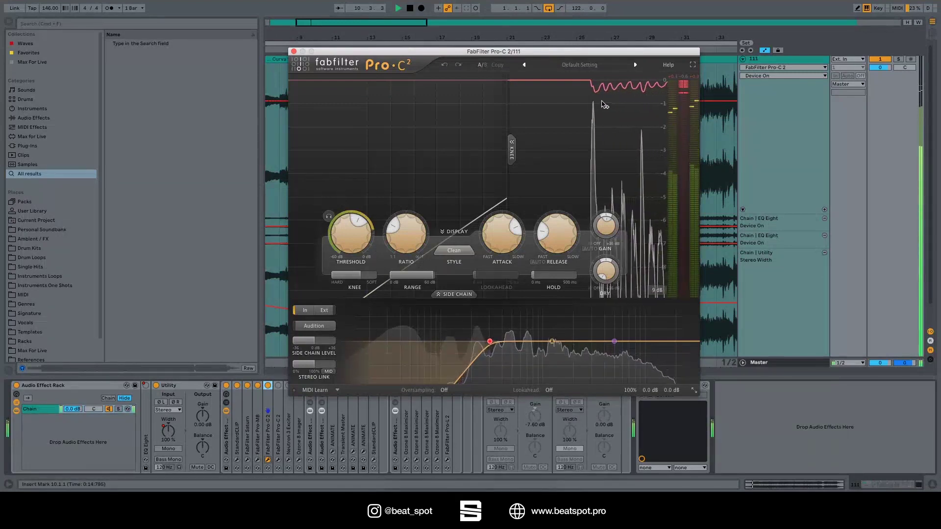
left_click(268, 386)
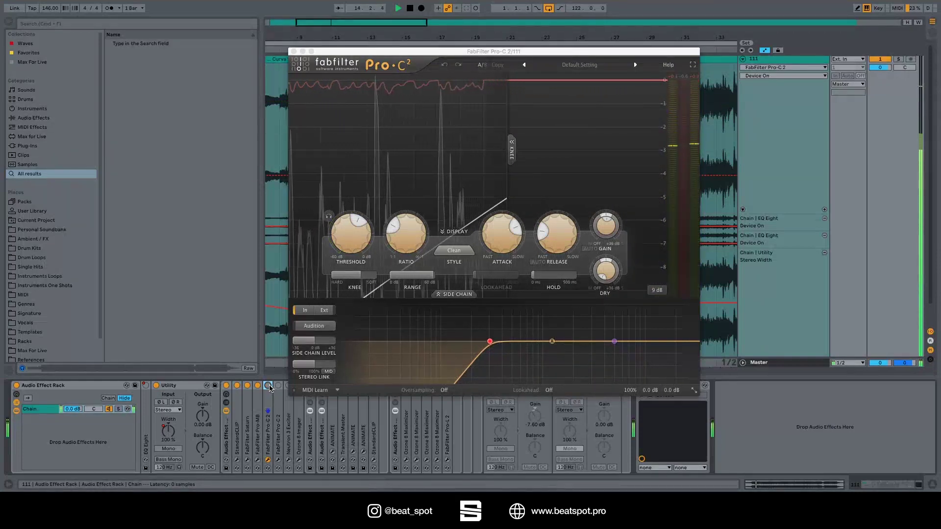
left_click(268, 385)
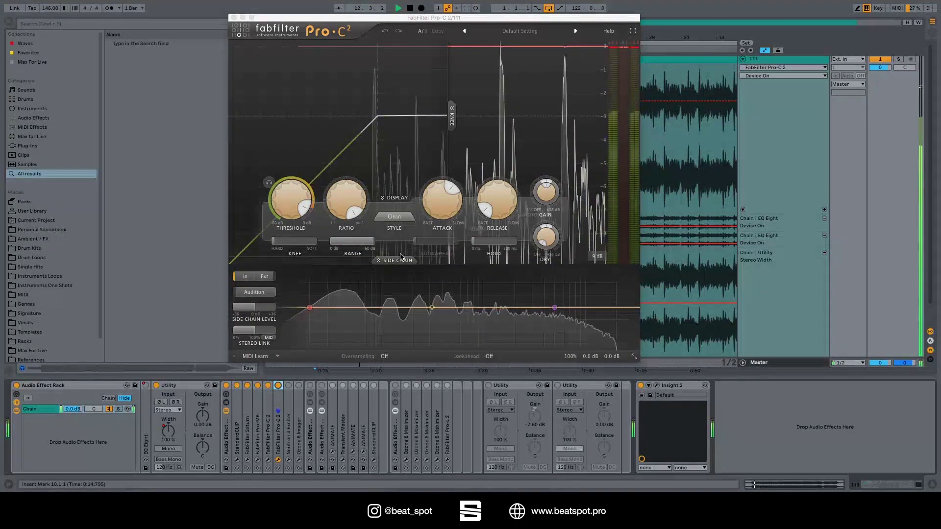
- Audition the second Pro-C 2 during playback, examining its attack and release and toggling the device to compare, leaving it enabled
key("space")
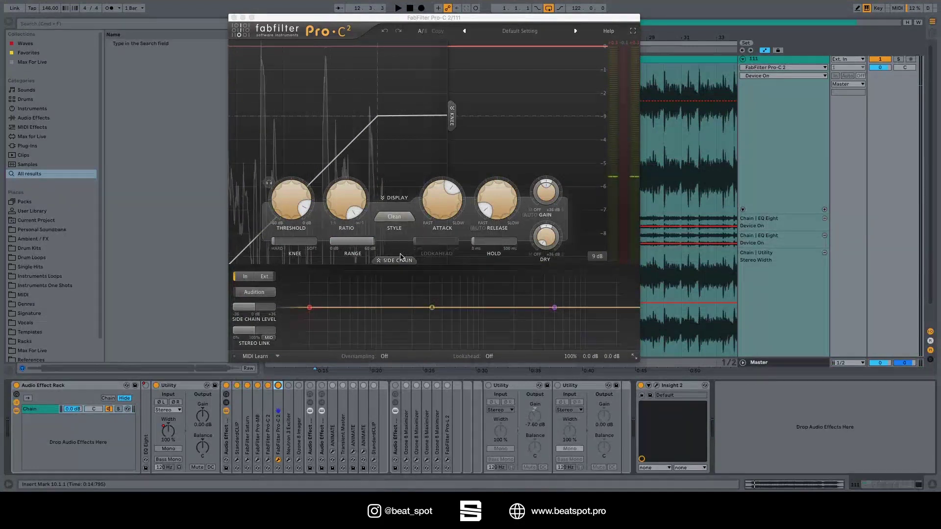
key("space")
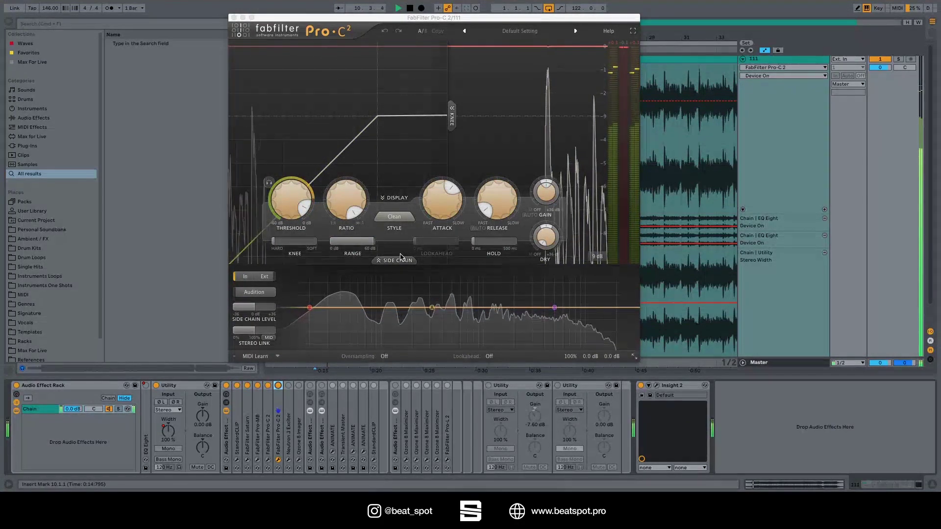
mouse_move(428, 202)
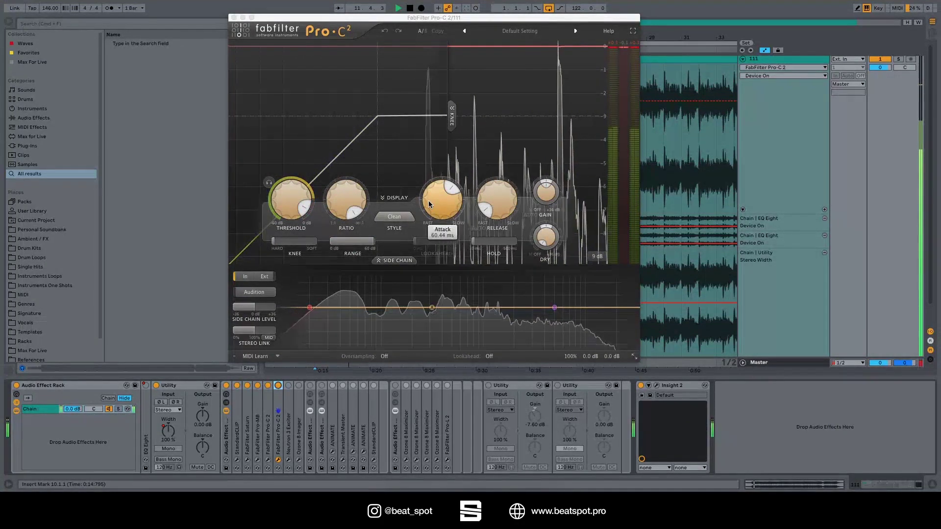
mouse_move(499, 215)
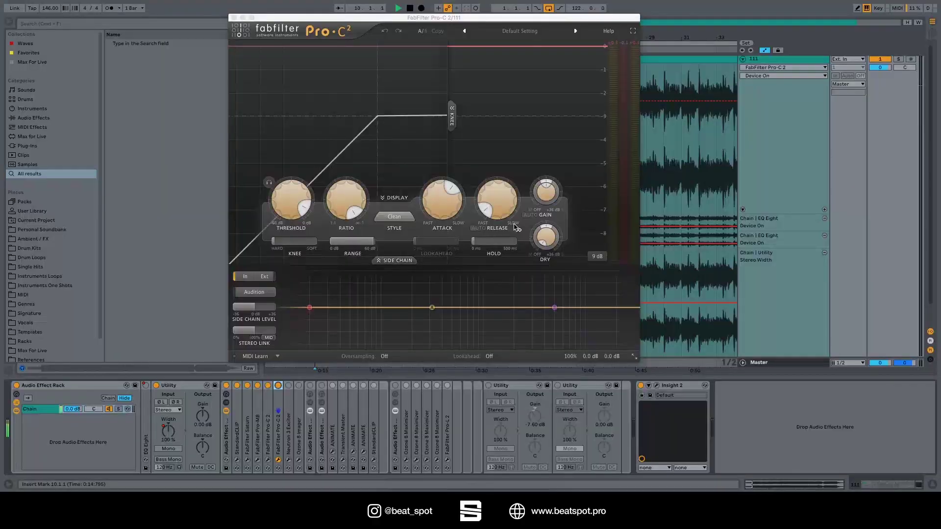
key("space")
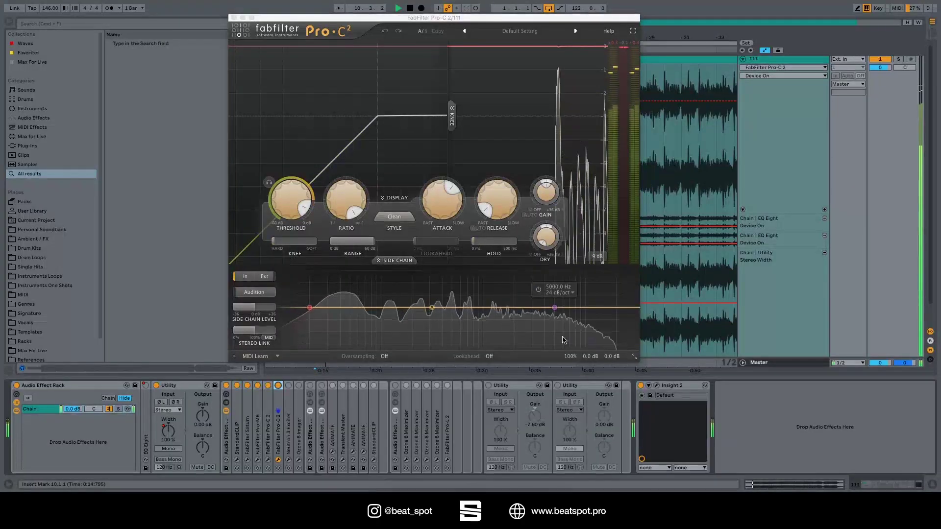
left_click(278, 385)
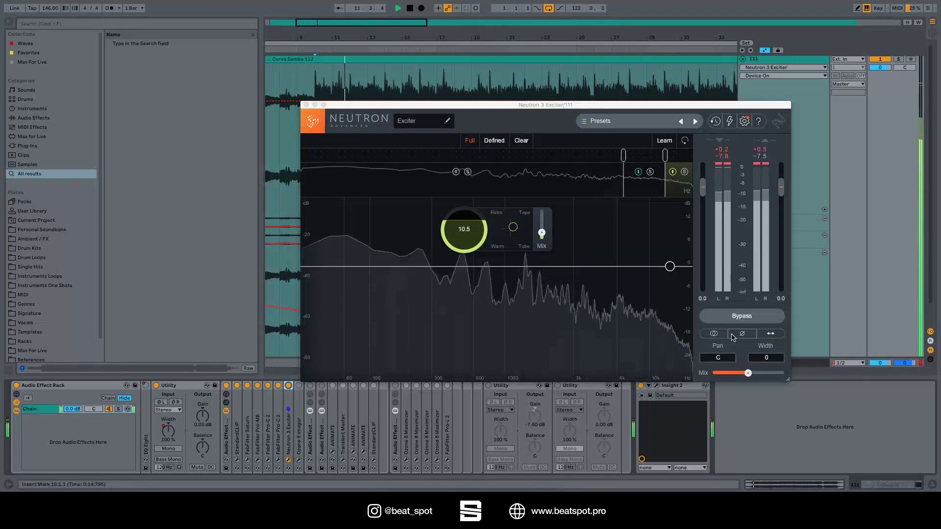
- Toggle the Neutron 3 Exciter's global bypass repeatedly during playback to compare, leaving the exciter active
left_click(750, 319)
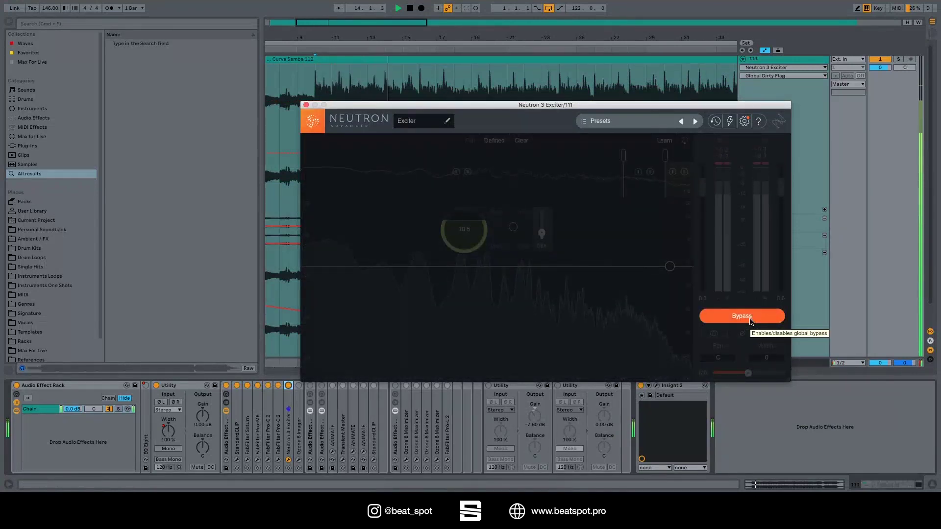
left_click(751, 319)
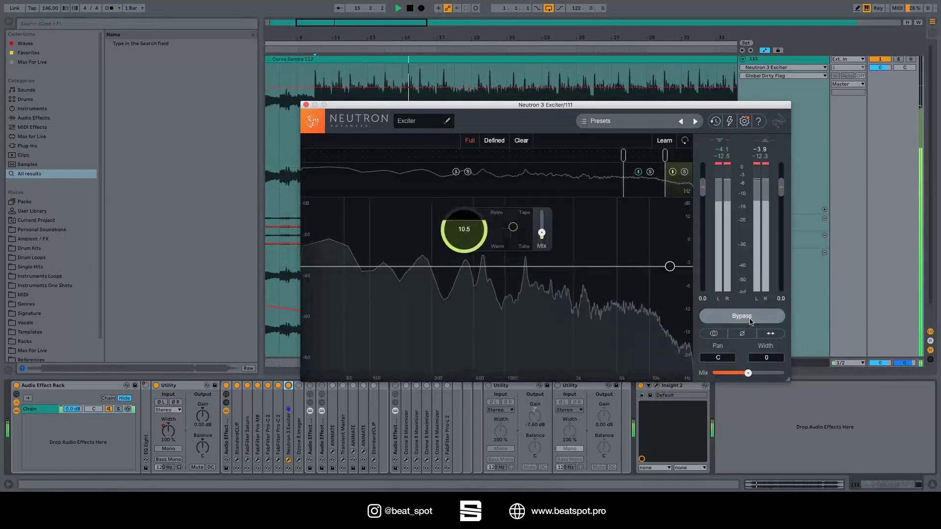
left_click(751, 319)
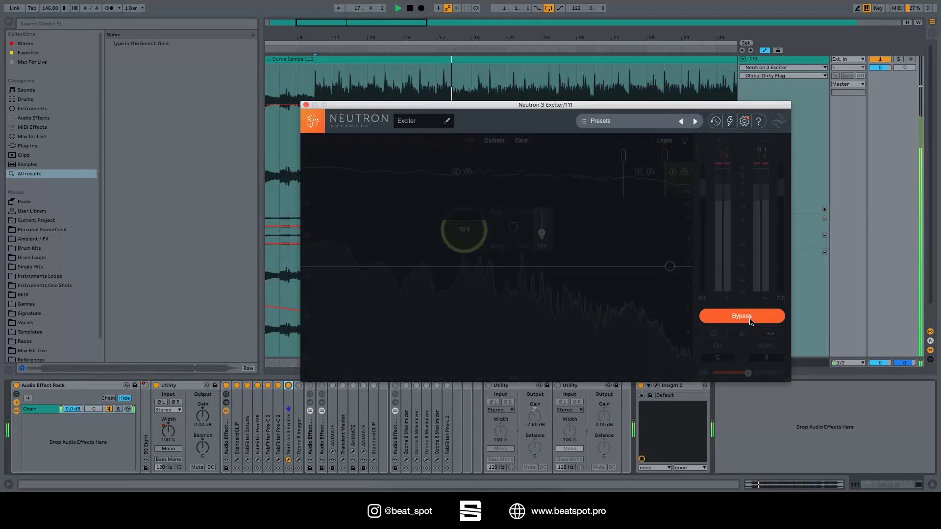
left_click(750, 319)
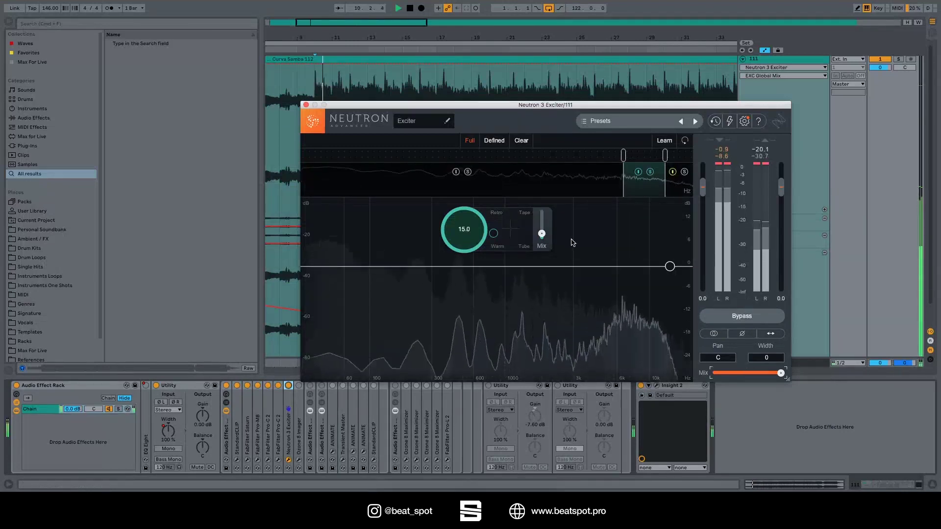
- Stop playback and save the current exciter settings as a new preset named Curva Samba Tutorial
left_click(541, 235)
key("space")
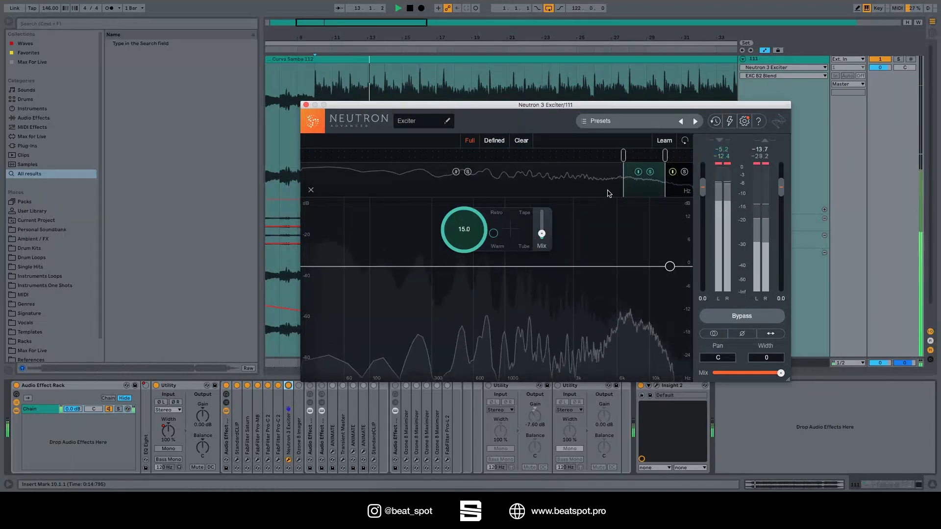
left_click(640, 118)
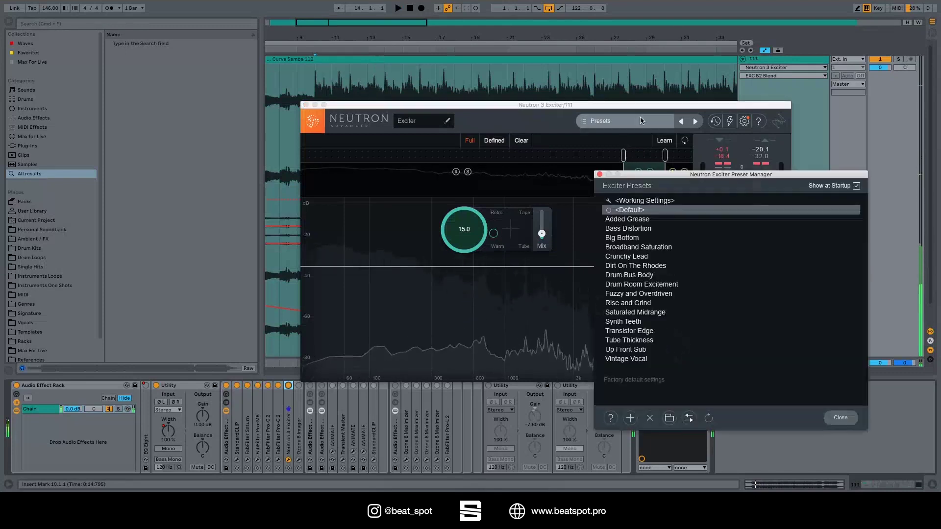
key("space")
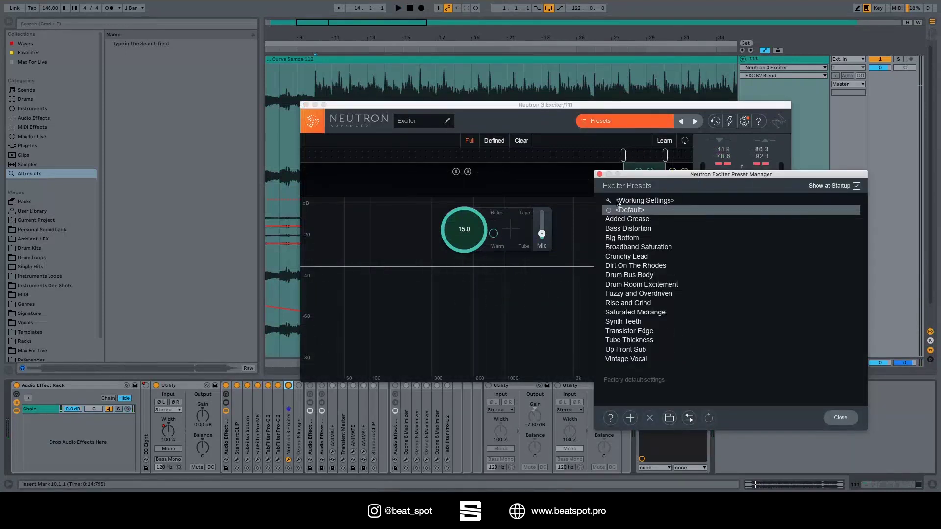
left_click(631, 420)
key("space")
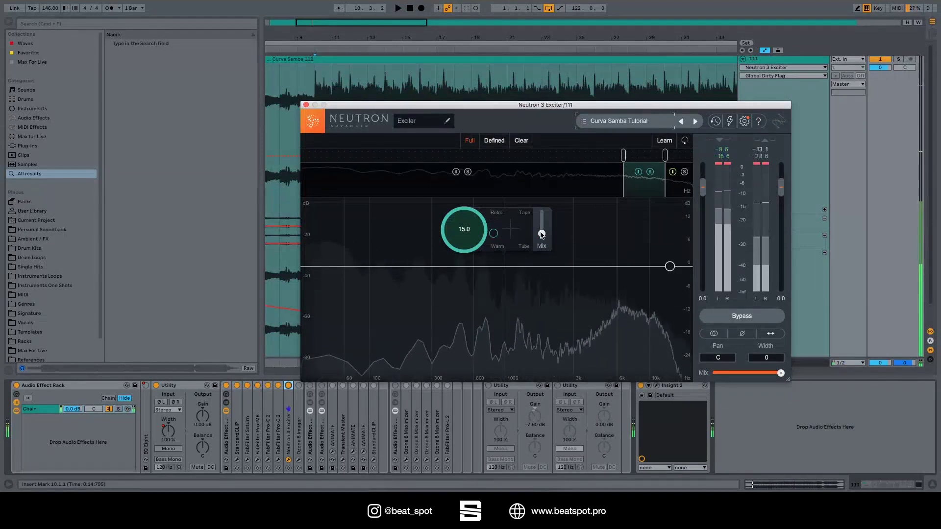
- Raise the soloed middle band's mix to maximum and compare its drive at 0.0 and 15.0 during playback
left_click_drag(542, 235, 541, 214)
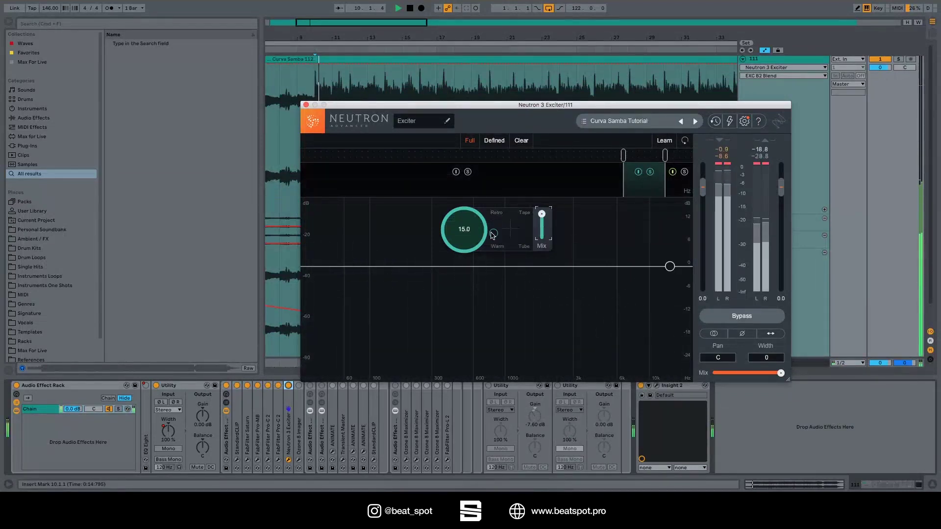
left_click_drag(484, 245, 458, 283)
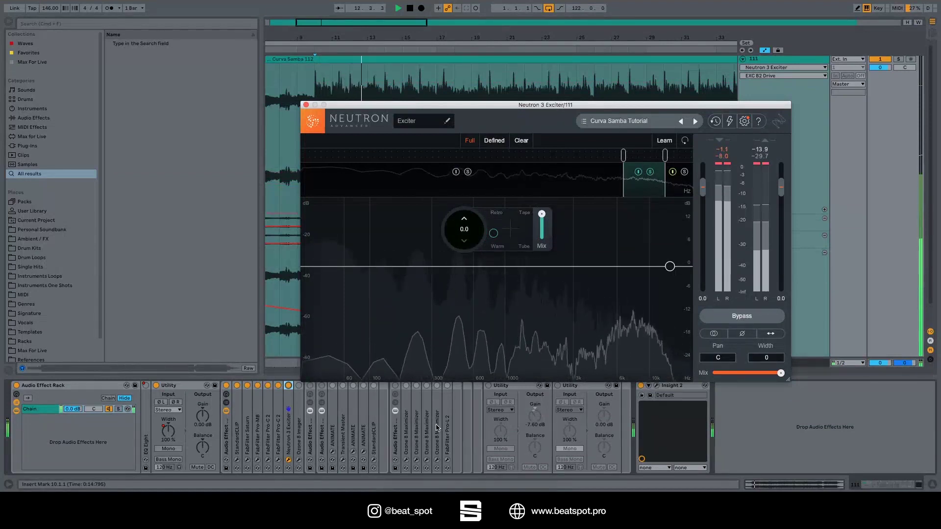
left_click_drag(486, 287, 511, 209)
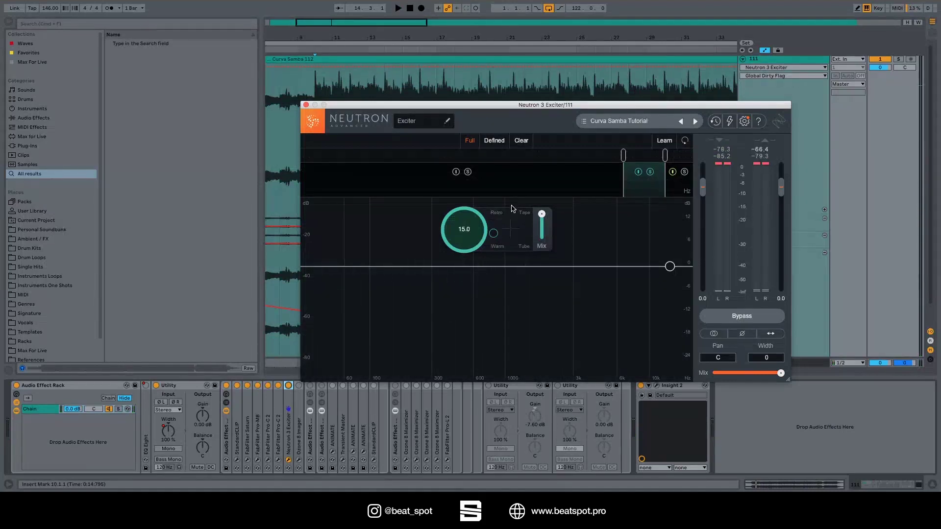
- Audition the middle band's saturation character by moving its pad point to the Tube corner, then back between Retro and Warm
key("space")
left_click(494, 235)
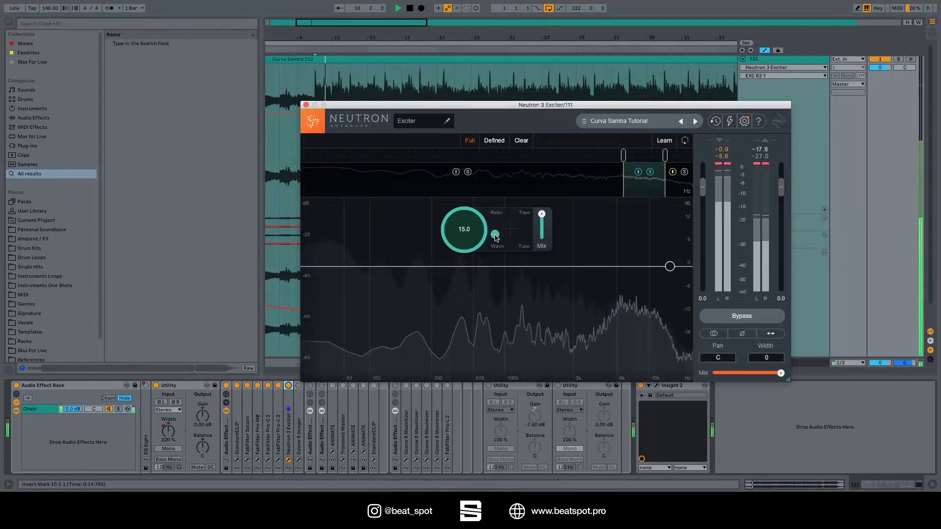
left_click_drag(486, 219, 544, 265)
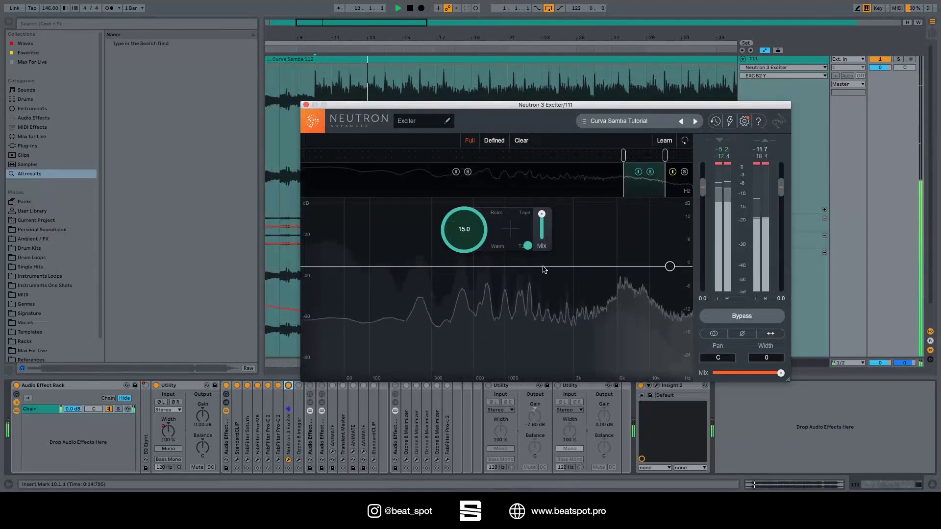
left_click_drag(492, 233, 486, 237)
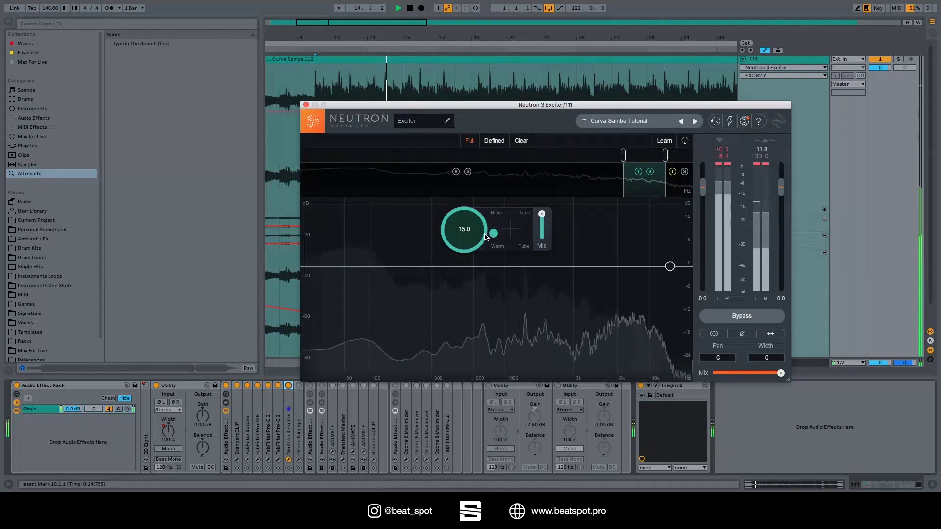
- Compare the middle band with its mix at 0.0, set the mix to 9.1, and stop playback
left_click_drag(541, 214, 538, 280)
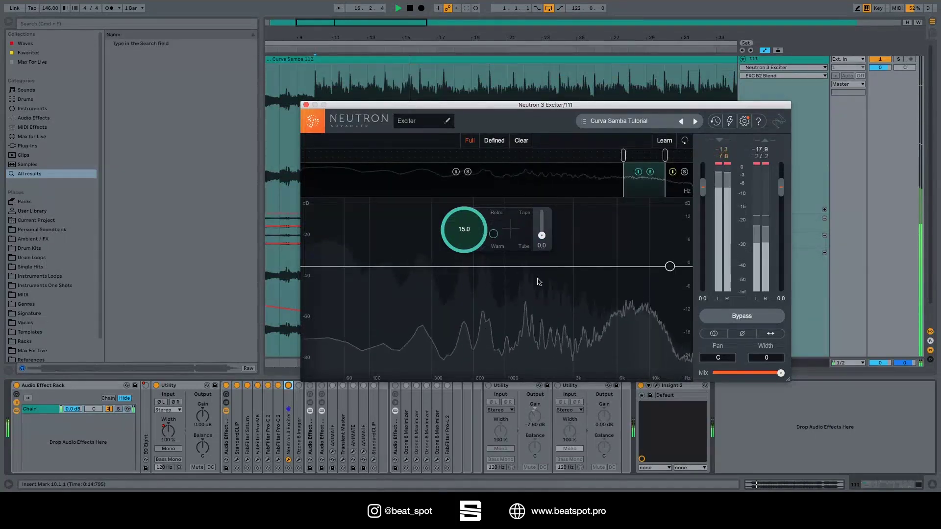
mouse_move(542, 235)
left_mouse_down()
mouse_move(541, 214)
mouse_move(544, 231)
left_mouse_up()
key("space")
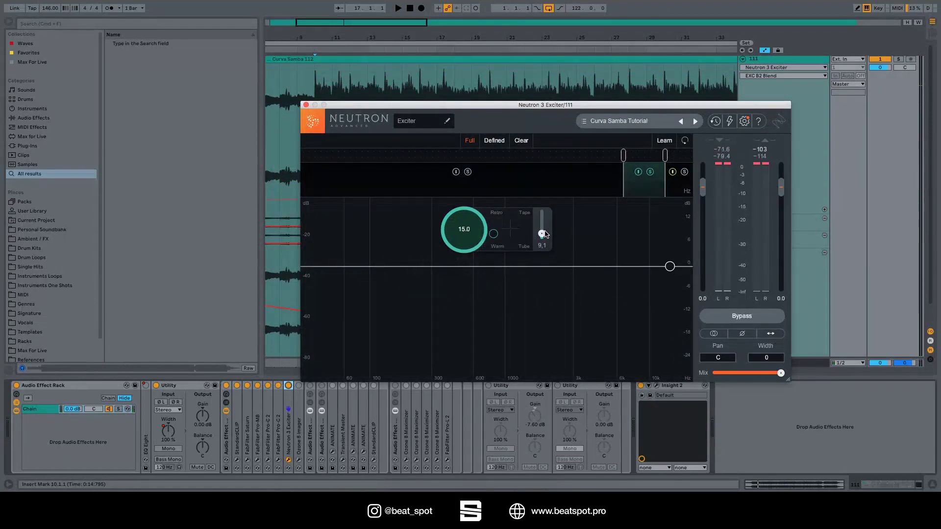
- Audition the highest exciter band during playback, setting its drive to 10.4 and comparing its mix at minimum and 100.0
left_click(674, 186)
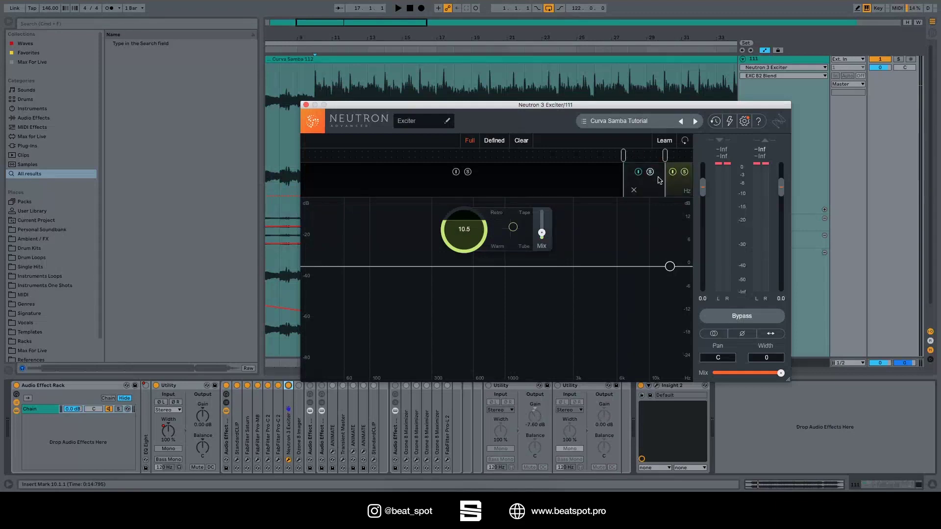
key("space")
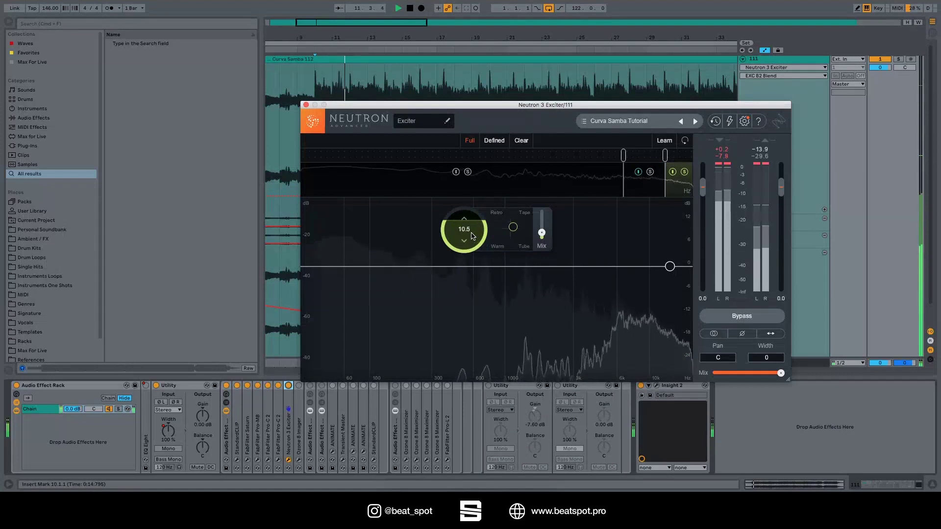
left_click_drag(542, 234, 540, 259)
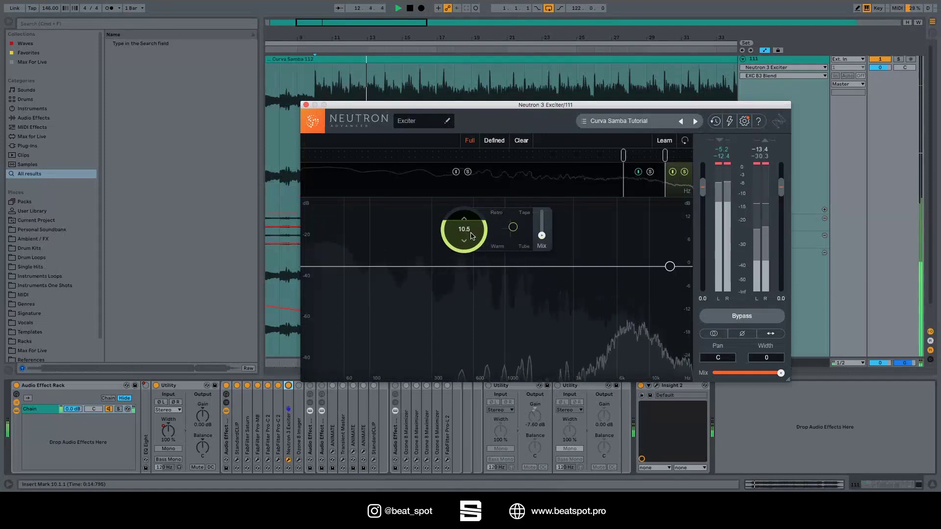
mouse_move(471, 237)
left_mouse_down()
mouse_move(456, 347)
mouse_move(485, 237)
left_mouse_up()
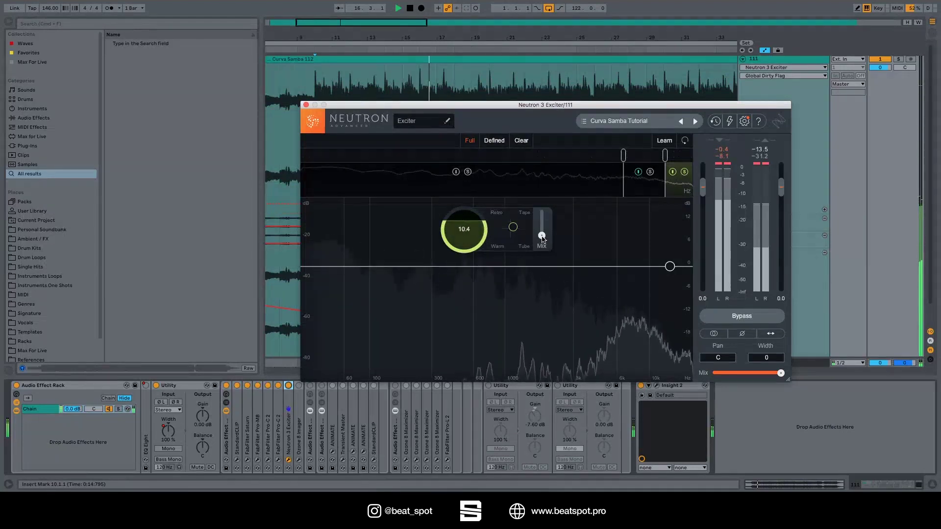
left_click_drag(541, 235, 552, 191)
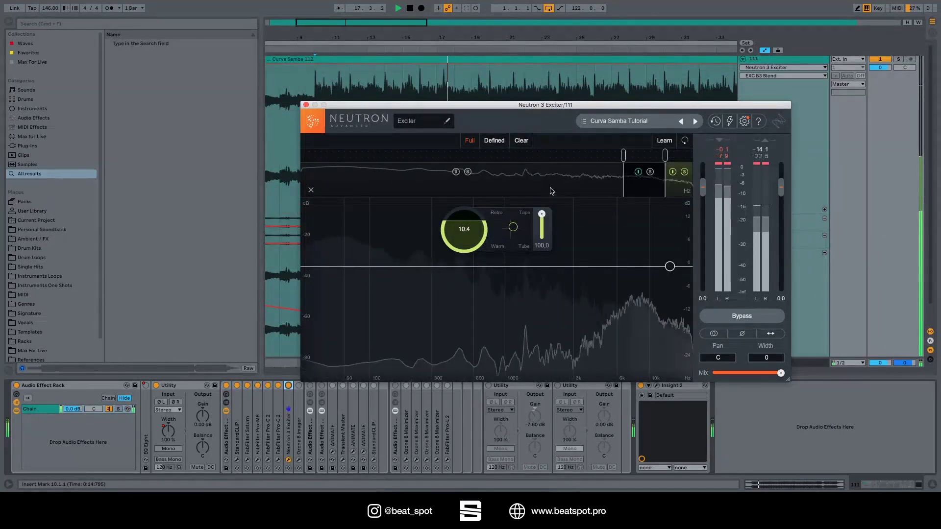
- Lower the highest band's mix to just above minimum, stop playback, and reduce the exciter's global mix to 47%
left_click_drag(541, 215, 547, 237)
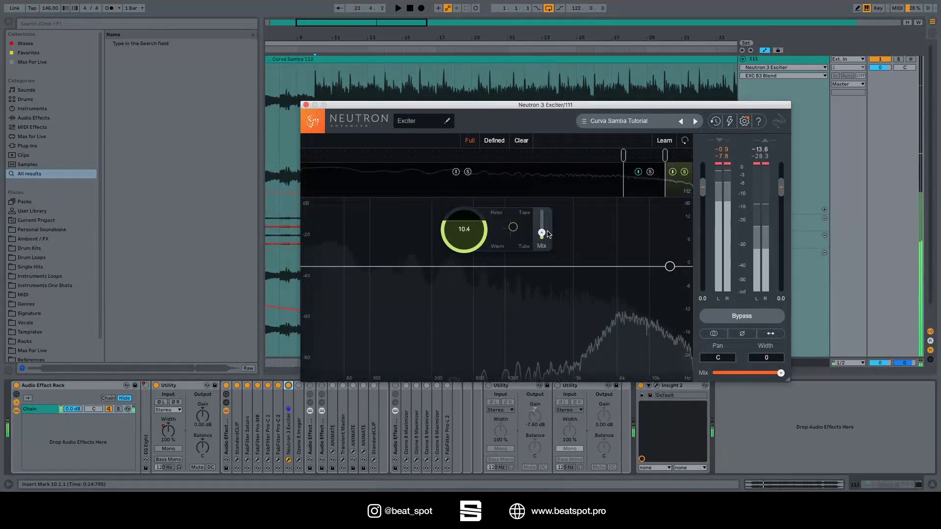
key("space")
left_click_drag(762, 376, 749, 376)
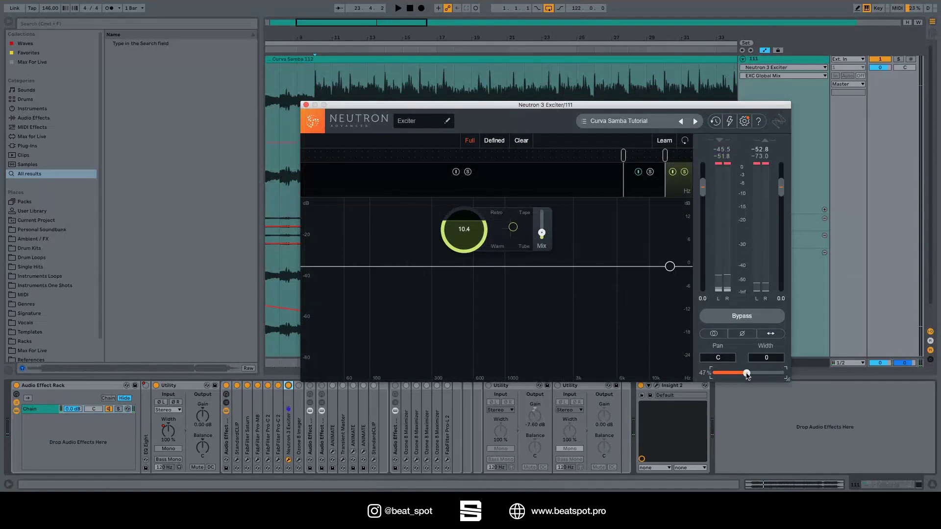
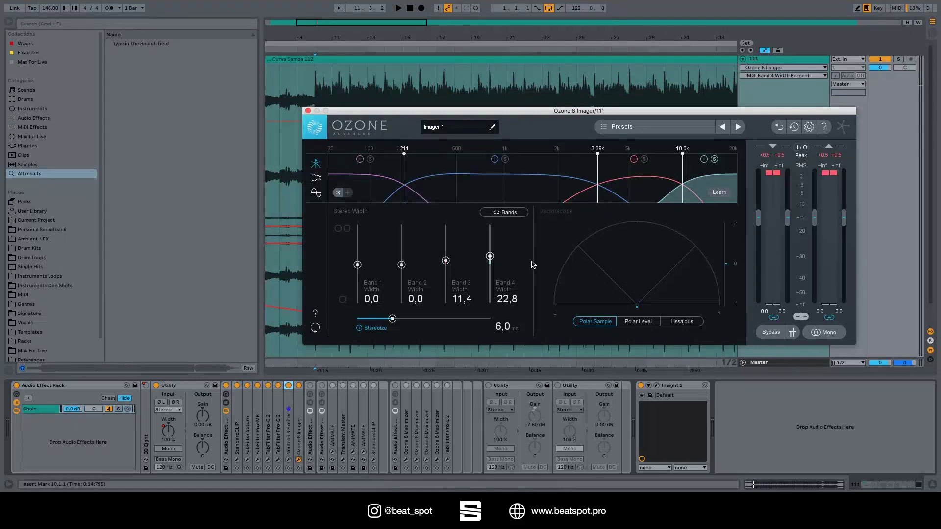
- Play the track briefly to check the stereo image in the Ozone 8 Imager, stop, and close the plugin
key("space")
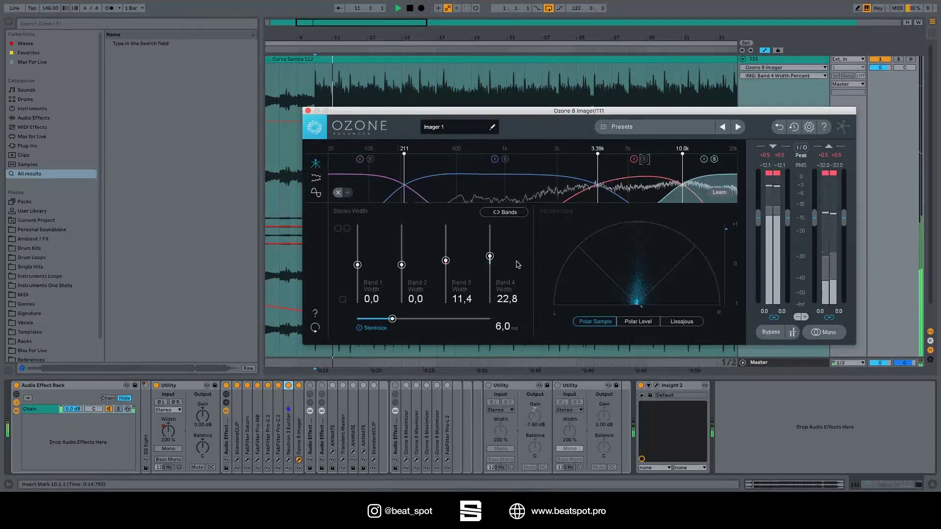
key("space")
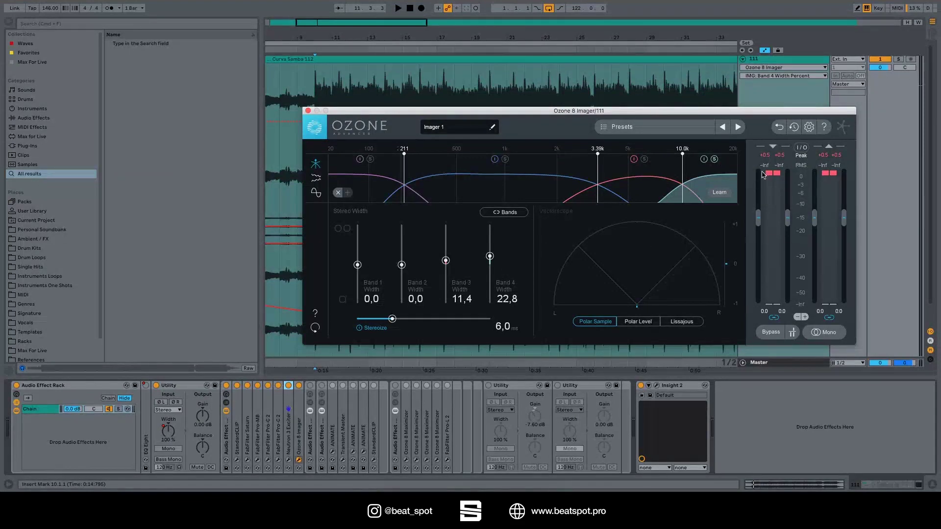
left_click(299, 459)
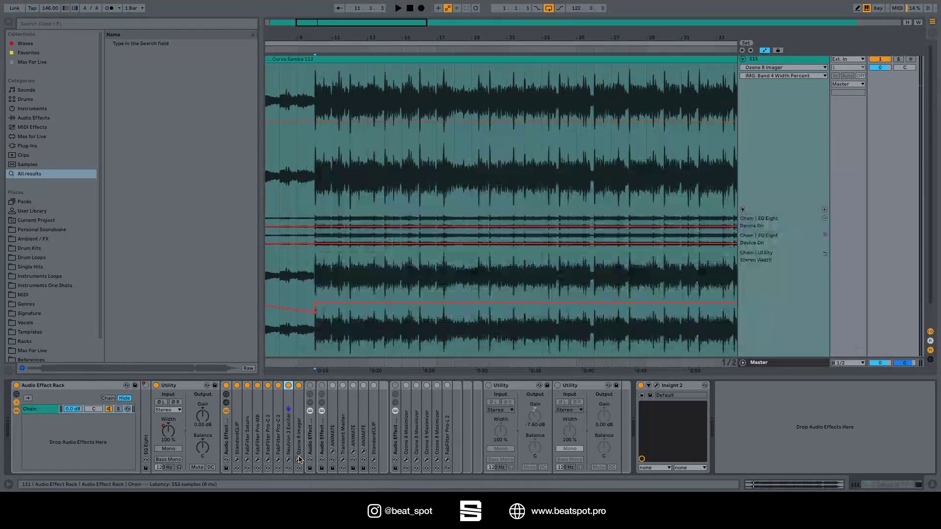
- Activate the Audio Effect Rack after the Ozone 8 Imager and compare its nested rack on and off during playback
left_click(310, 386)
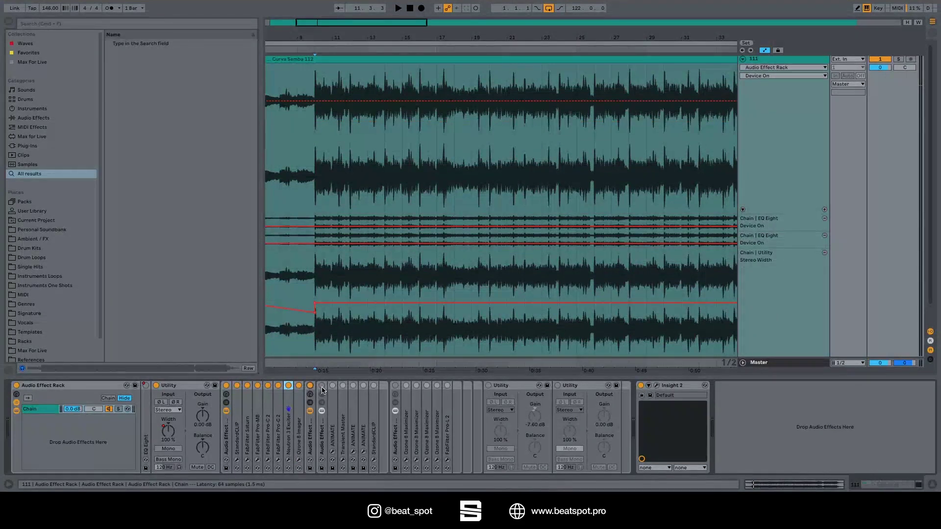
key("space")
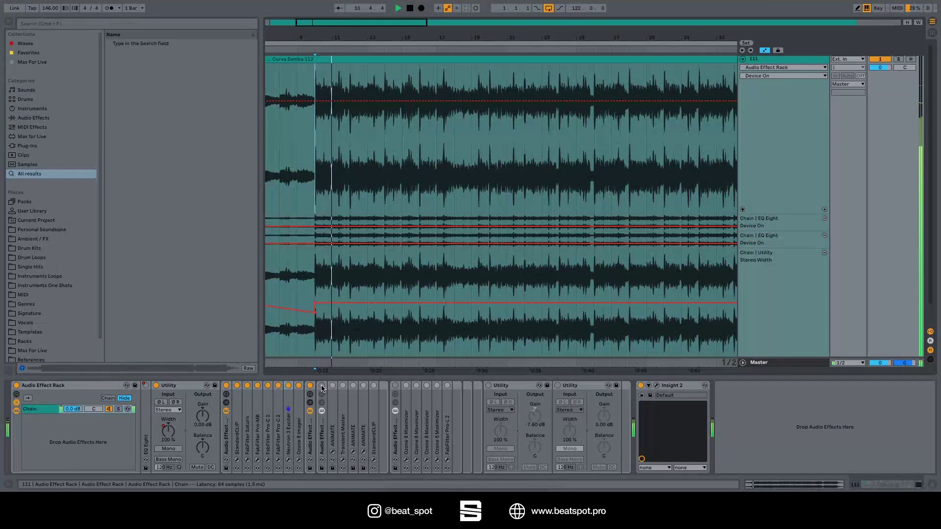
left_click(321, 387)
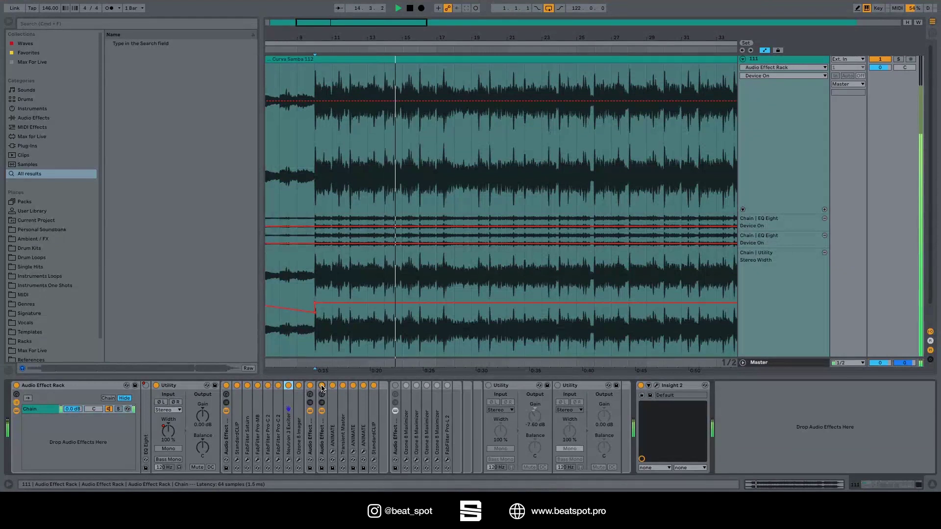
left_click(322, 386)
left_click(321, 386)
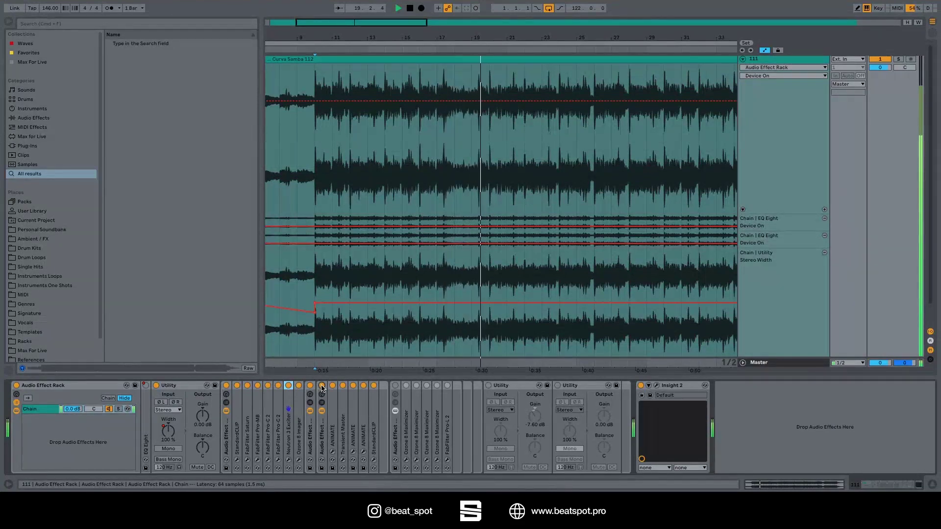
left_click(321, 386)
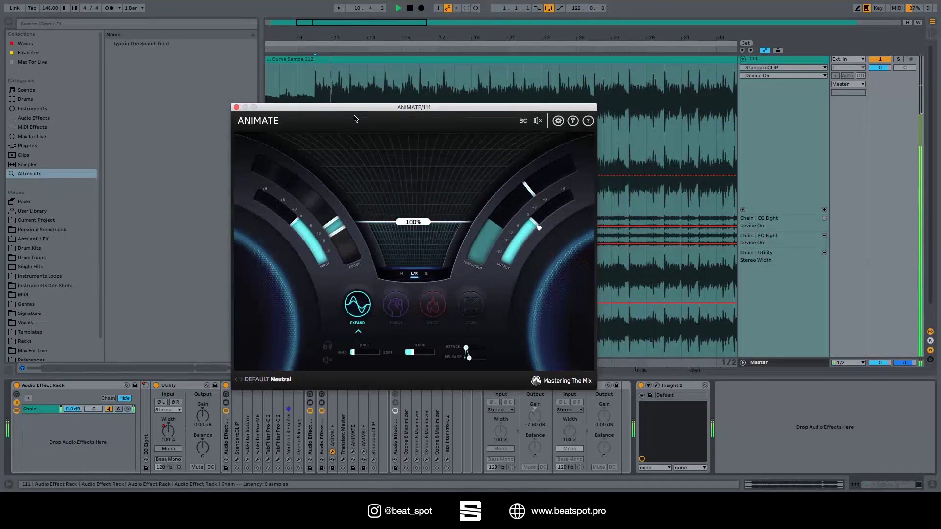
- Move the ANIMATE window clear of the device chain, compare the first ANIMATE device on and off, stop playback, and leave it on
left_click_drag(357, 107, 358, 84)
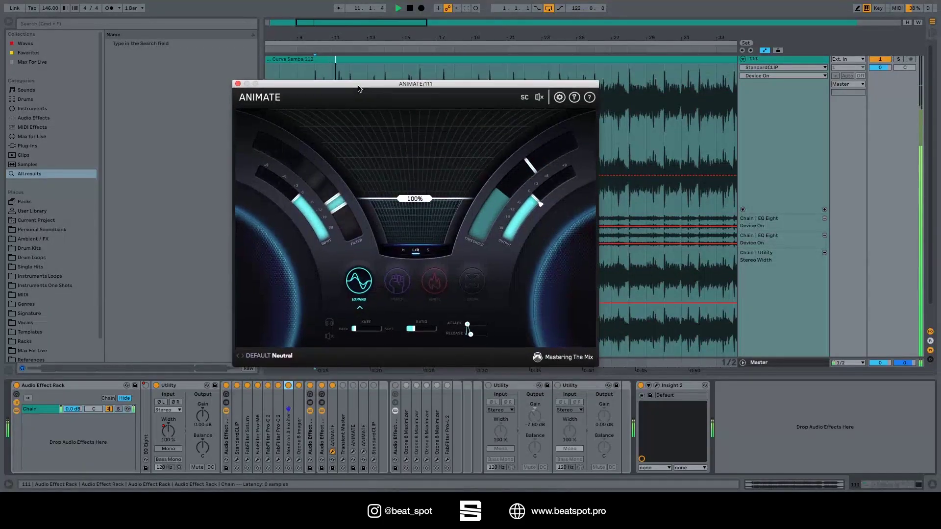
left_click(333, 388)
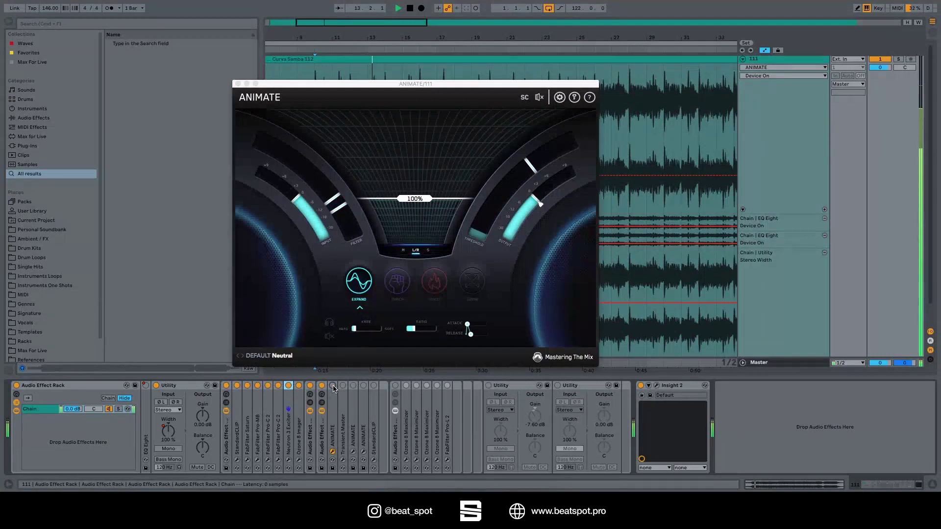
left_click(333, 386)
left_click(334, 387)
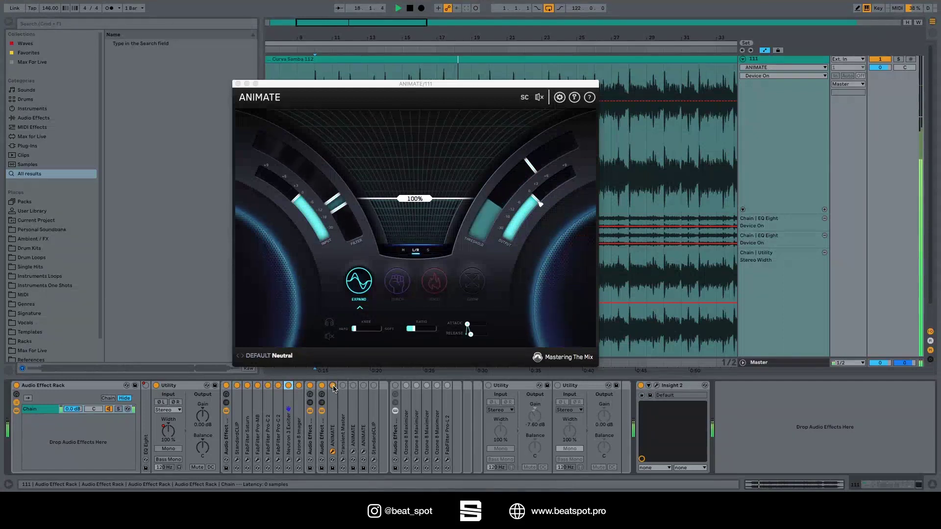
left_click(332, 386)
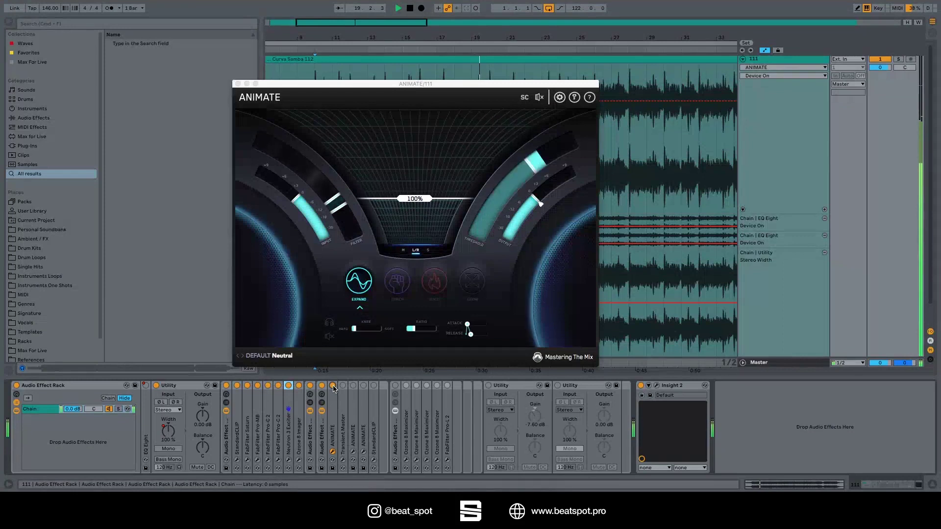
key("space")
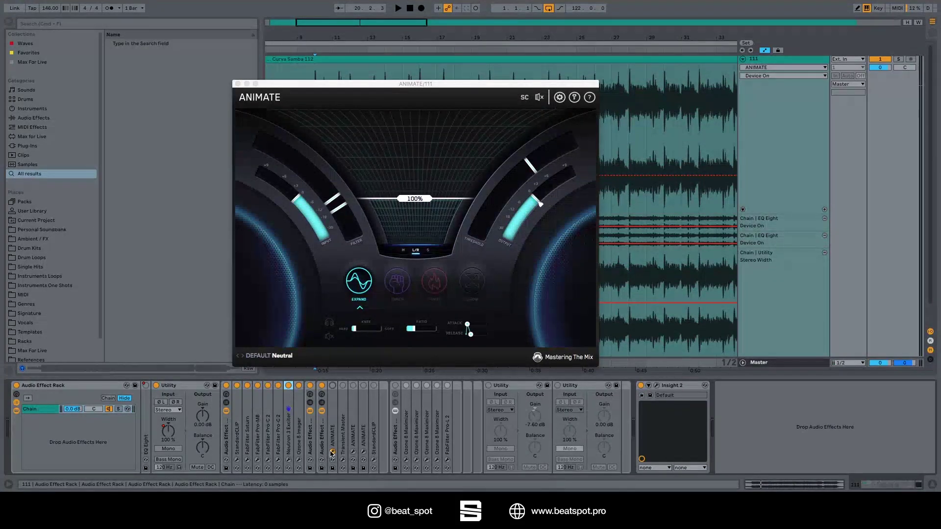
left_click(333, 385)
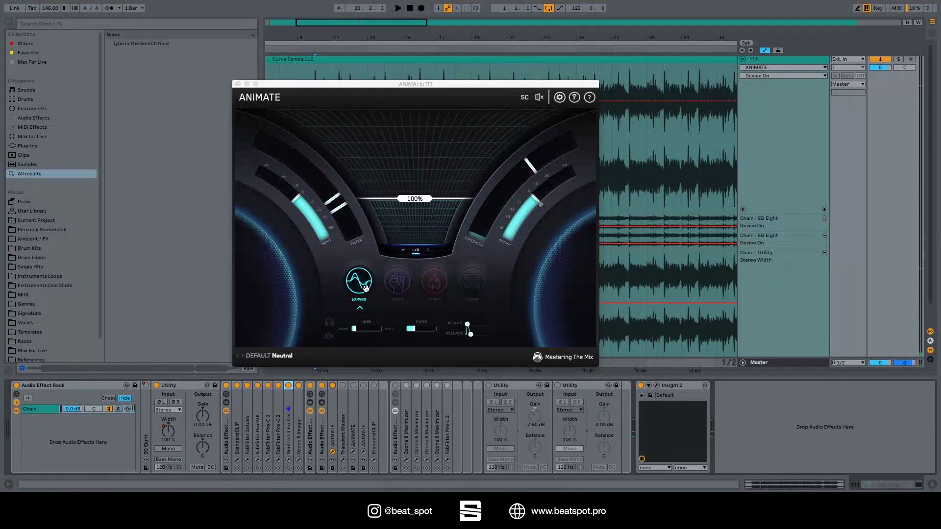
- Solo ANIMATE's Expand section, audition it during playback, stop, and inspect its filter range
left_click(327, 323)
key("space")
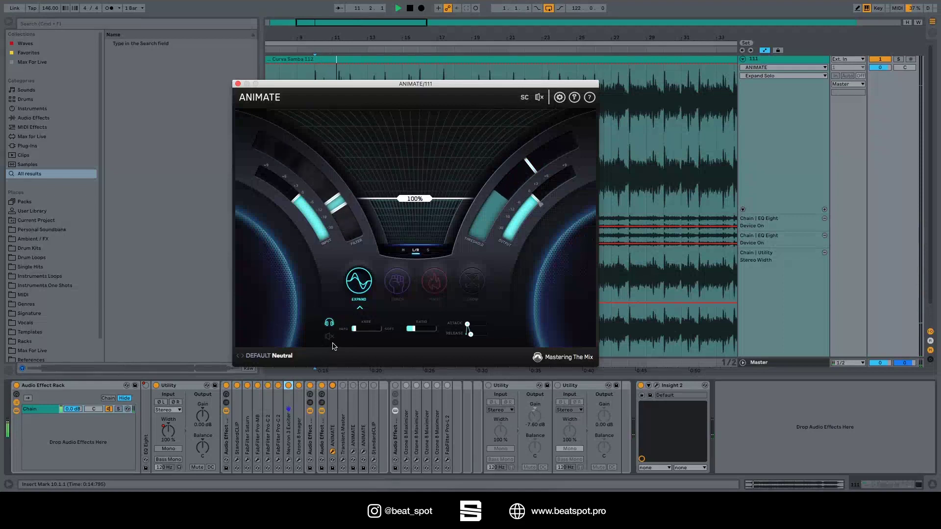
mouse_move(337, 206)
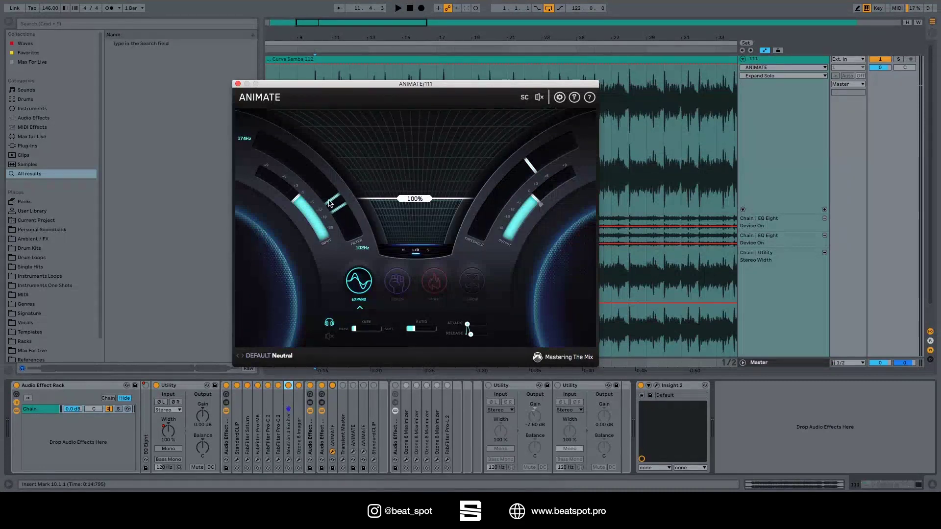
key("space")
- Examine the Expand section's threshold during playback, then its knee, ratio, attack and release settings with playback stopped
key("space")
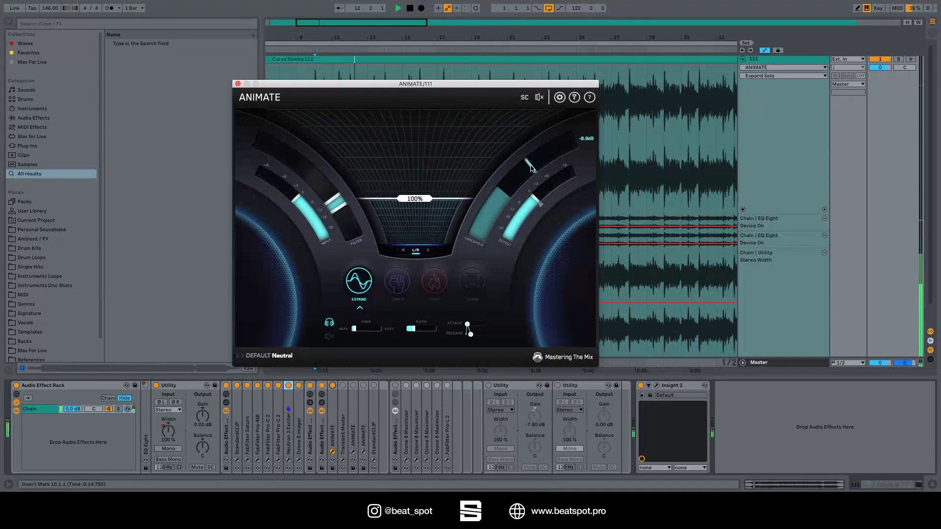
mouse_move(533, 172)
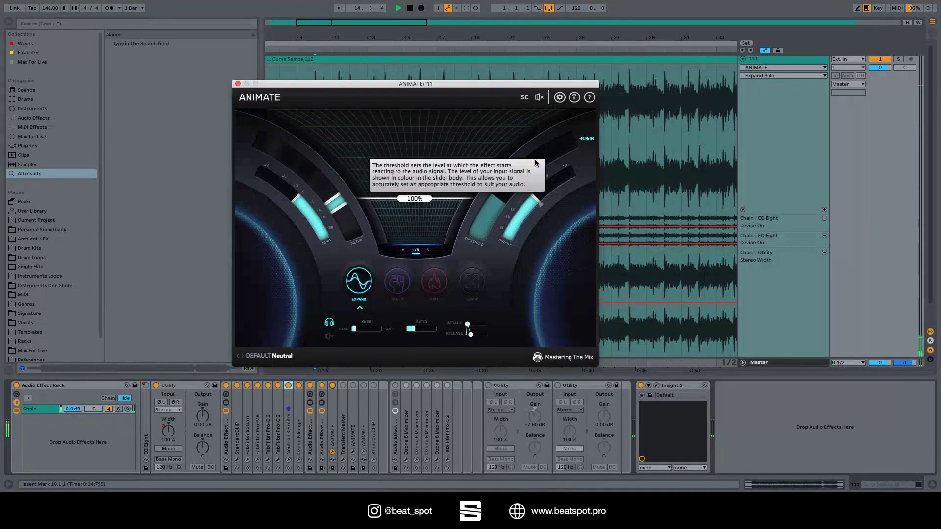
mouse_move(379, 289)
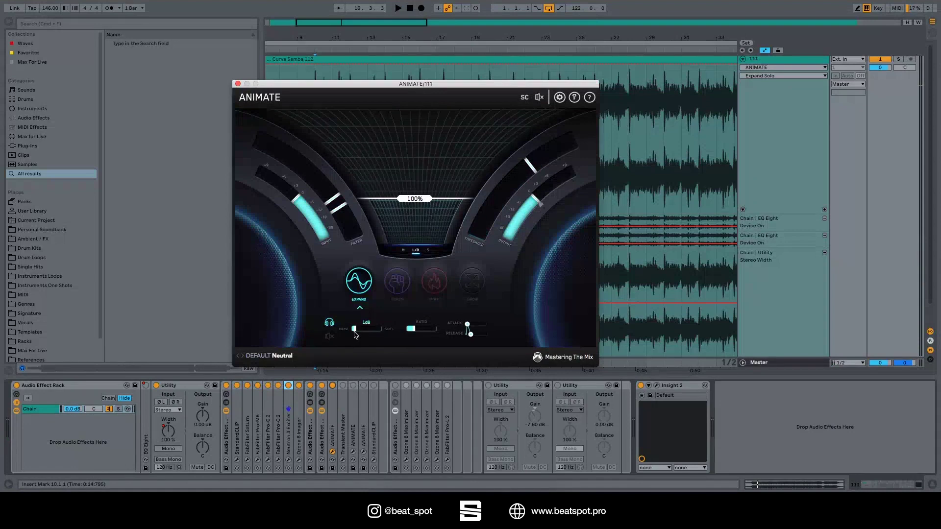
mouse_move(356, 334)
mouse_move(408, 338)
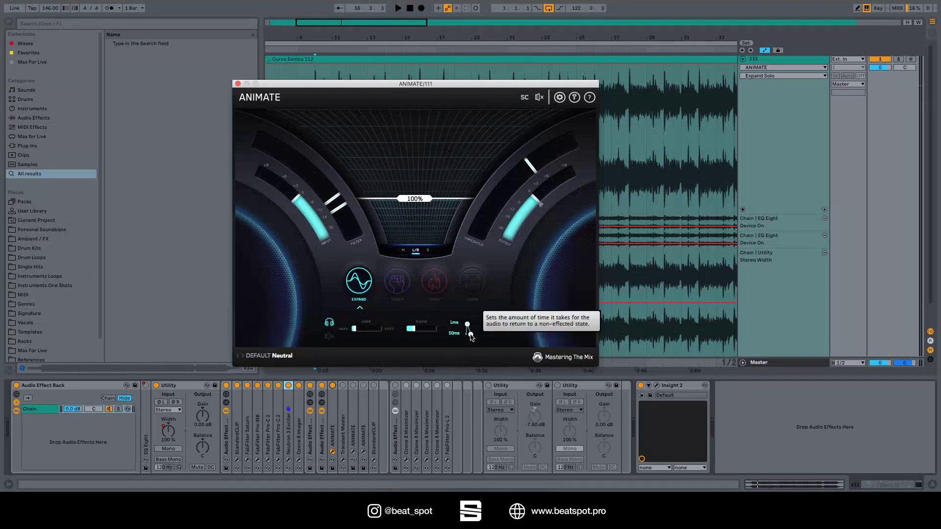
- Play the track with Expand soloed, turn the solo off, and play the full signal again before stopping
key("space")
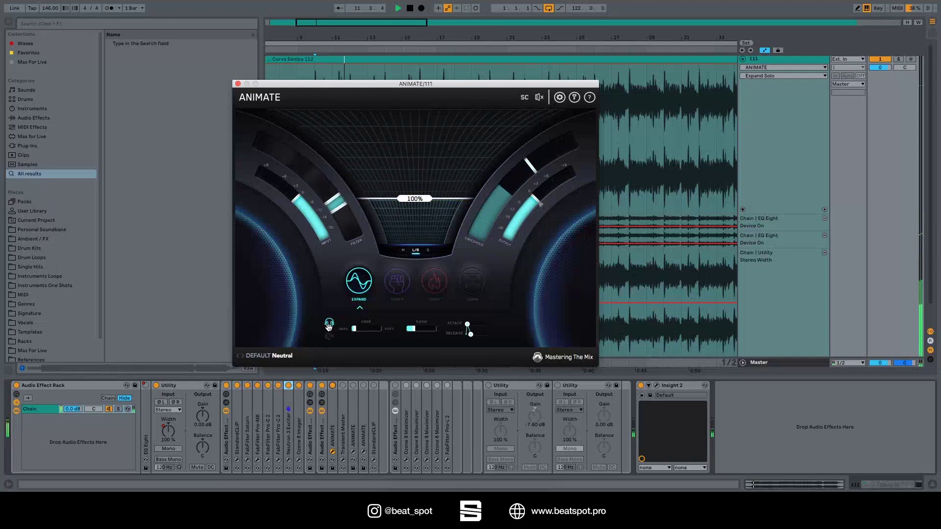
key("space")
key("space")
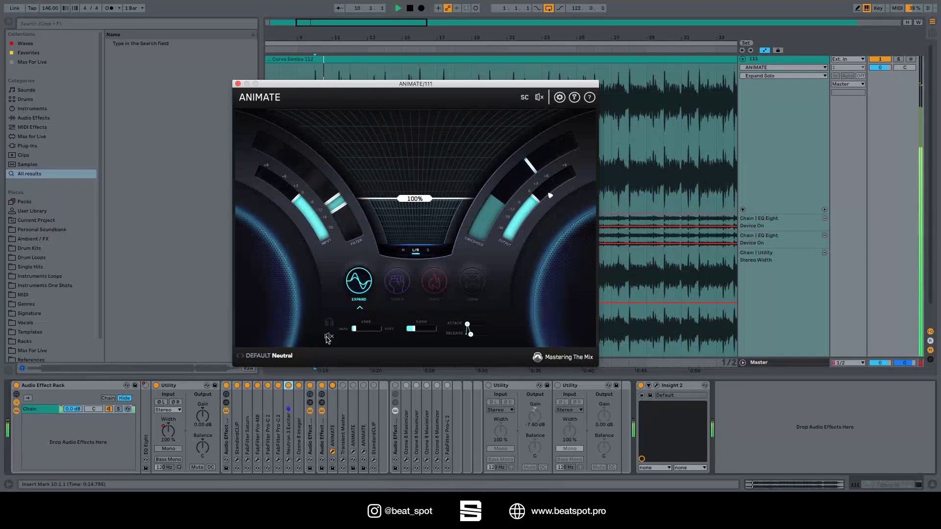
key("space")
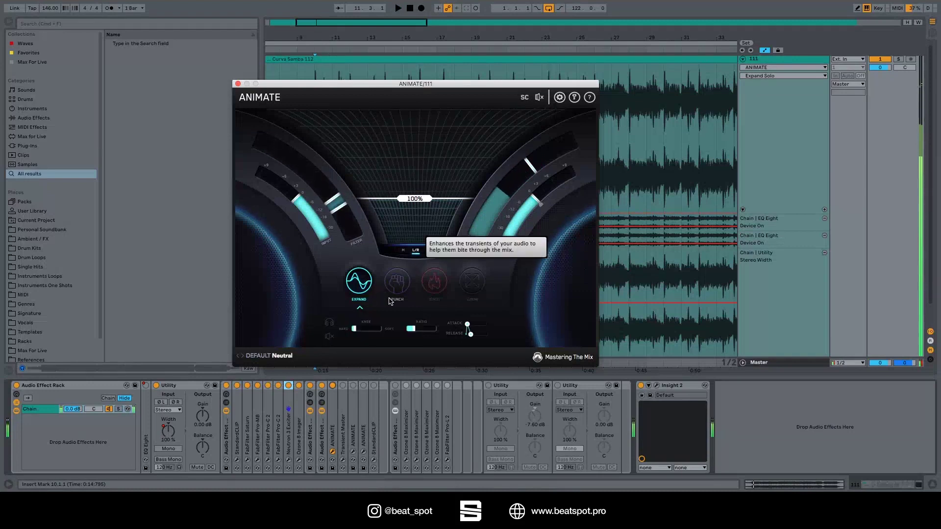
- Mute ANIMATE's Punch and Ignite sections
left_click(393, 292)
left_click(329, 337)
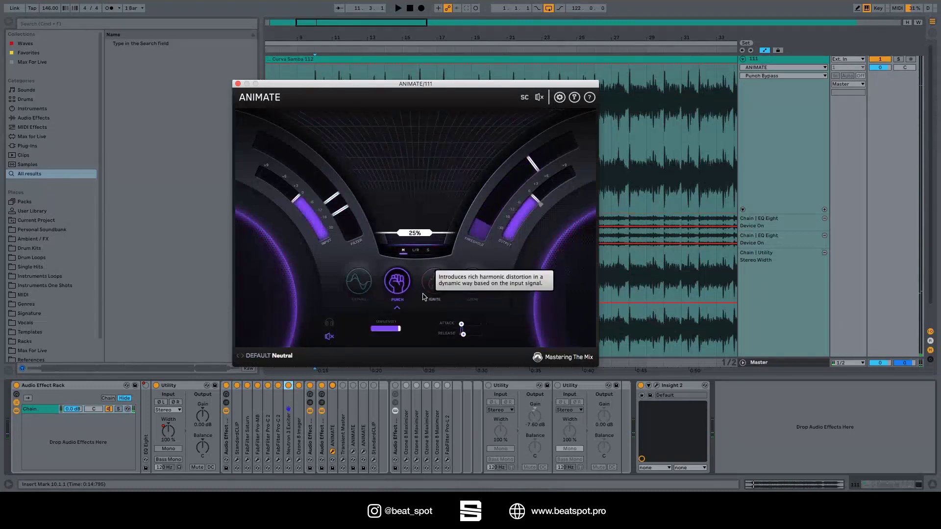
left_click(426, 295)
left_click(329, 336)
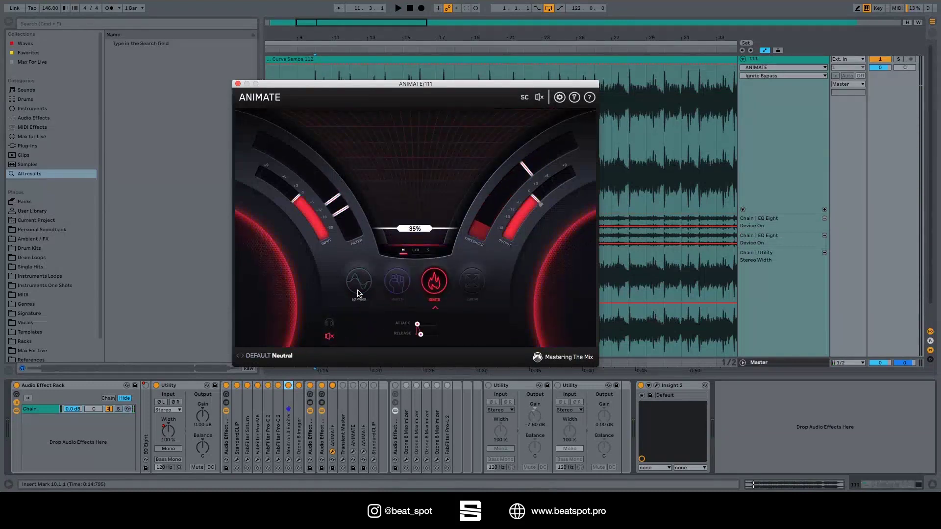
- Return to the Expand section, start playback, and mute Expand to hear the track without it
left_click(359, 294)
key("space")
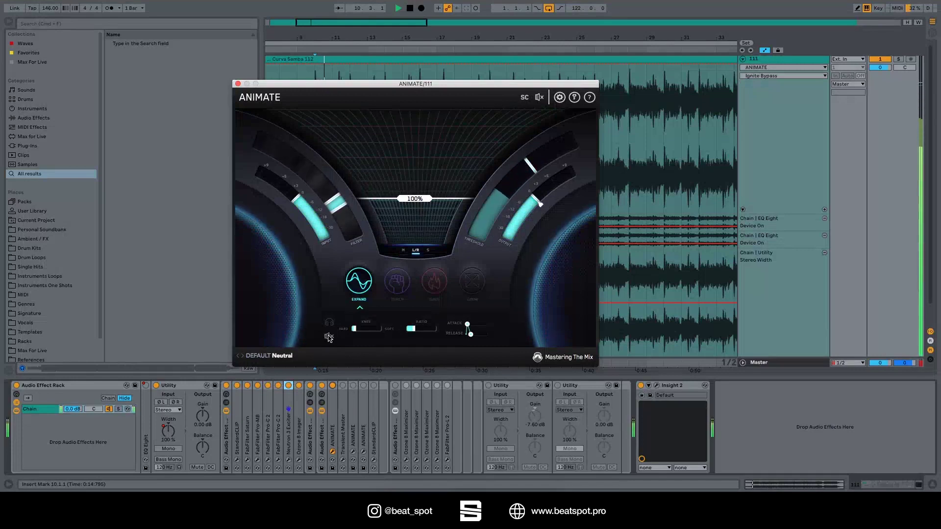
left_click(328, 336)
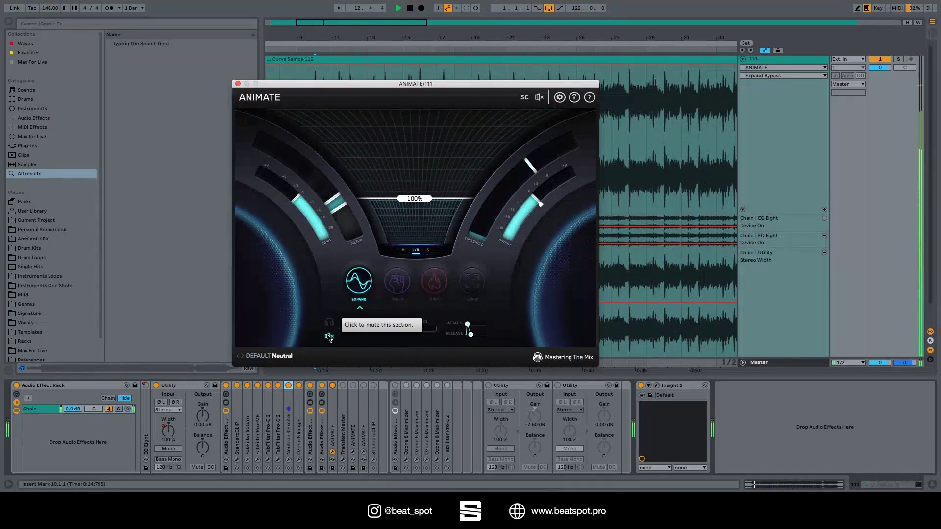
- Unmute ANIMATE's Expand section and compare the Punch section muted and unmuted during playback
left_click(328, 337)
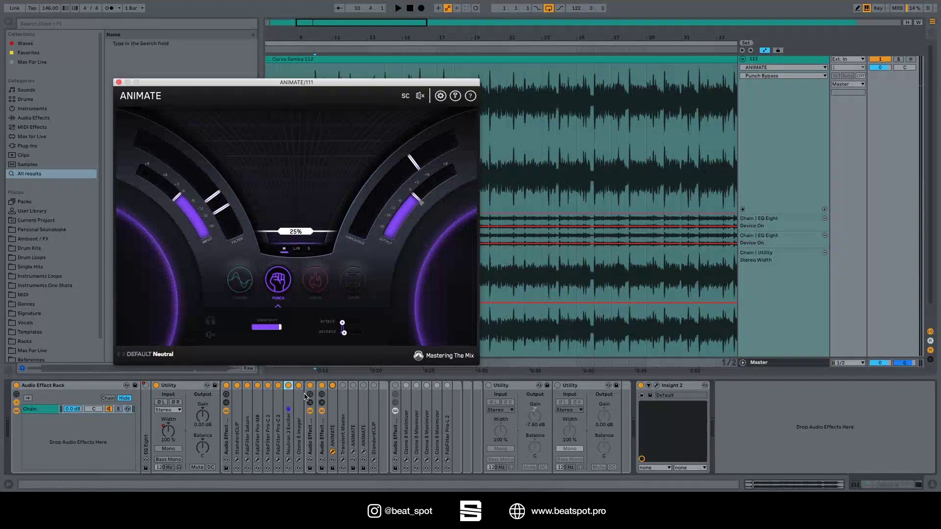
key("space")
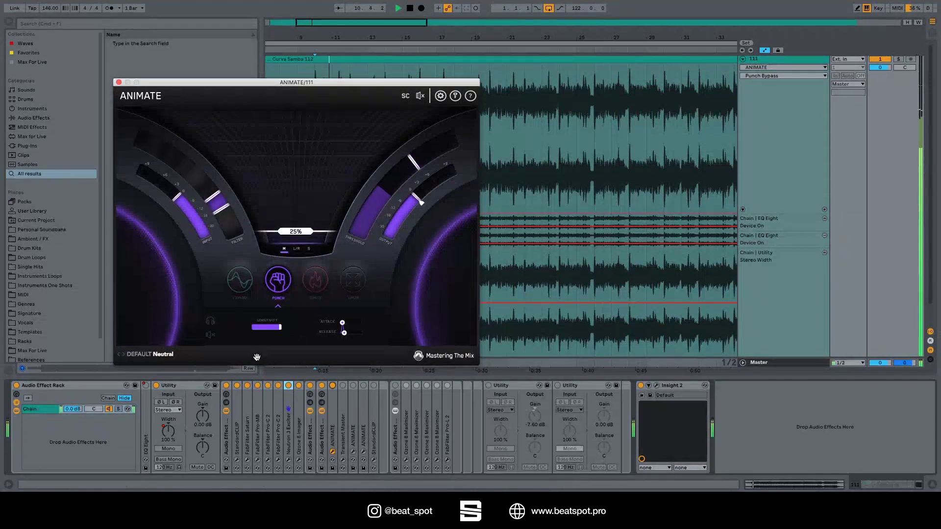
left_click(210, 336)
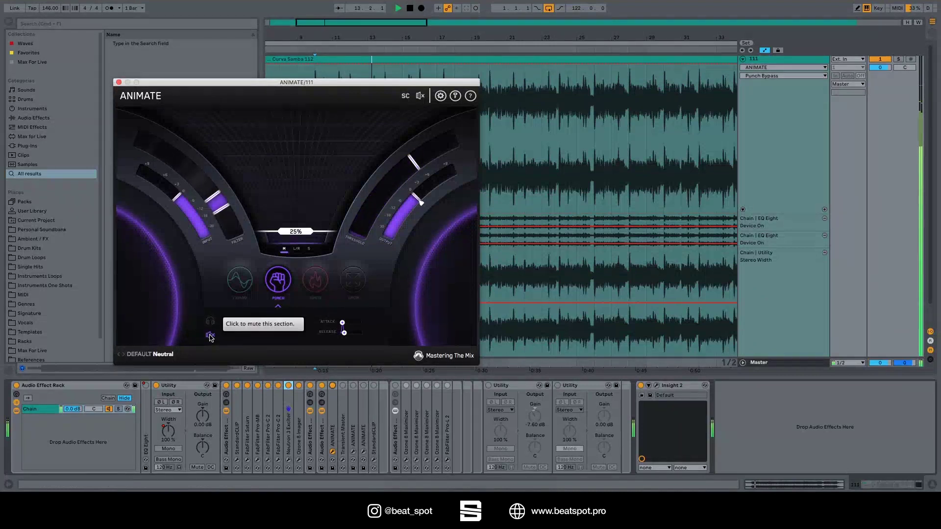
left_click(210, 336)
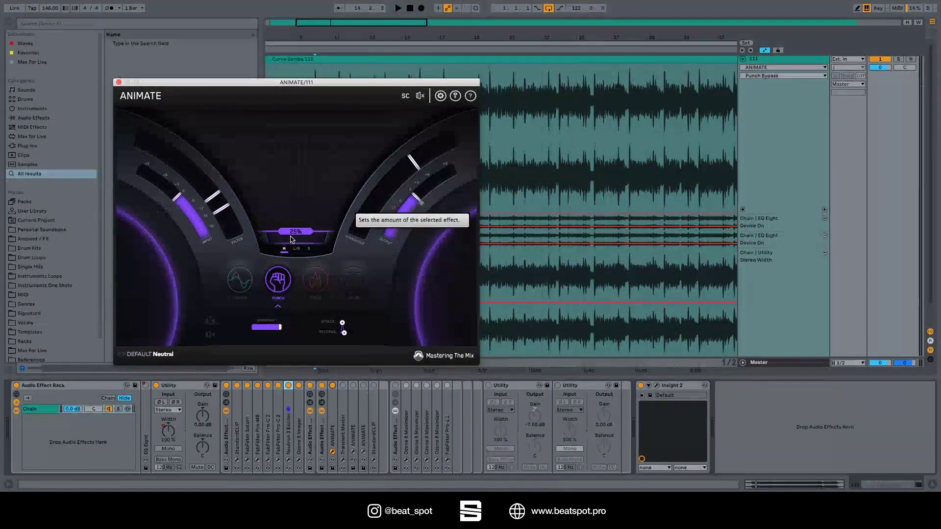
- Play the track with the Punch section soloed and raise the Punch amount to 100%
left_click_drag(308, 238, 321, 223)
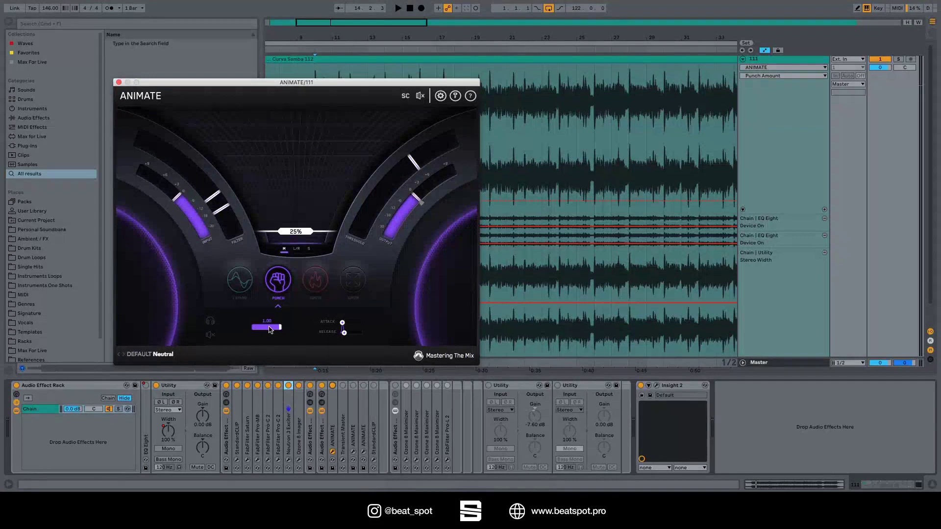
key("space")
left_click(210, 321)
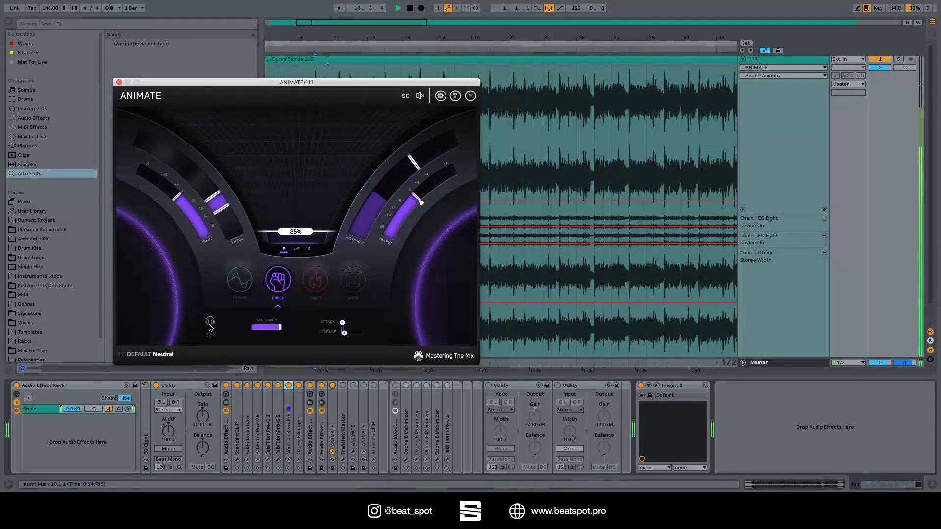
left_click_drag(313, 232, 316, 203)
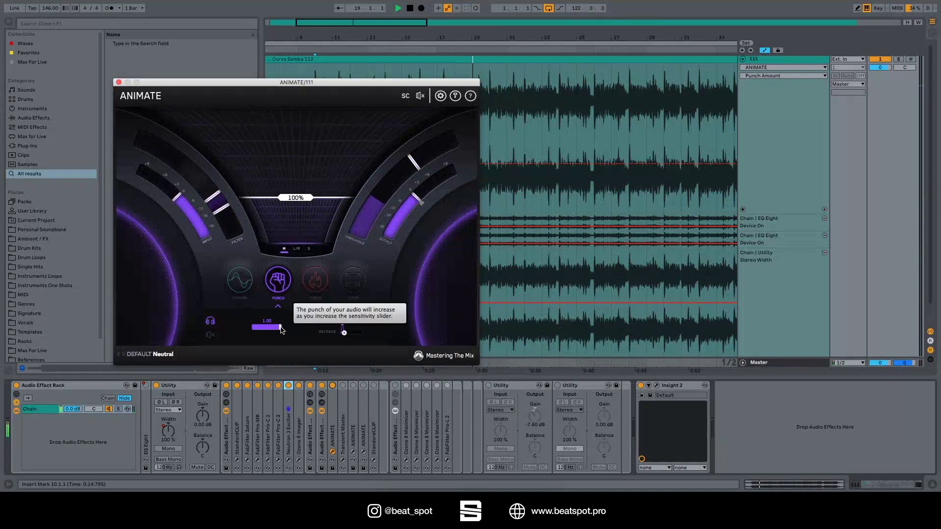
- Restart playback, lower Punch's sensitivity to 0.00 and return it to 1.00 to hear the difference
key("space")
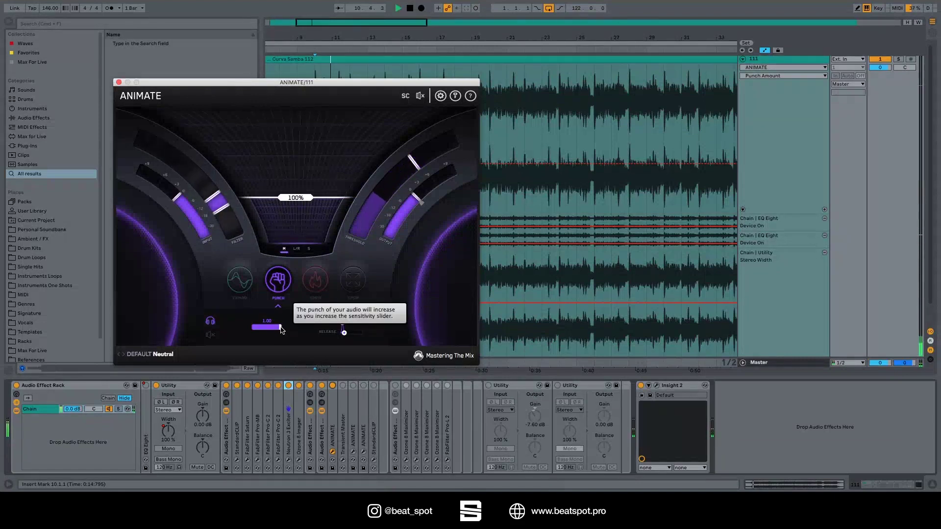
left_click_drag(282, 330, 257, 332)
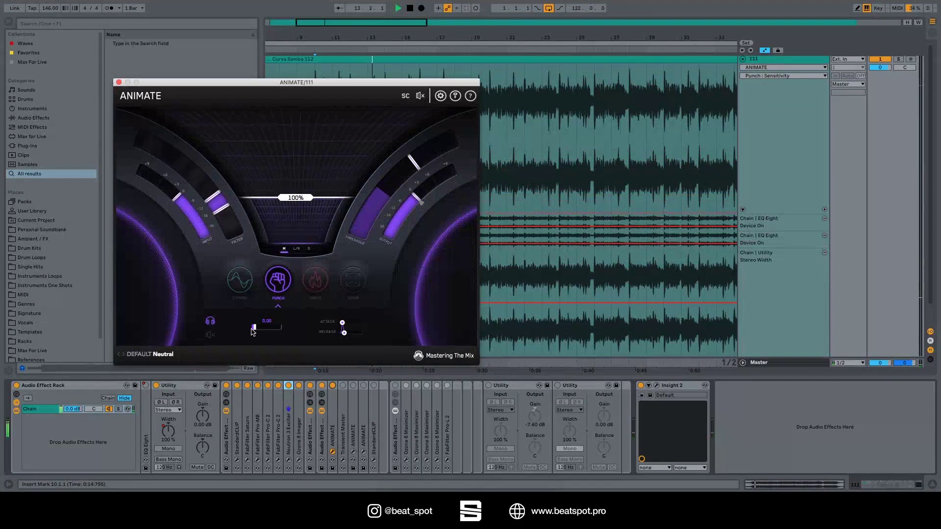
left_click_drag(253, 332, 282, 332)
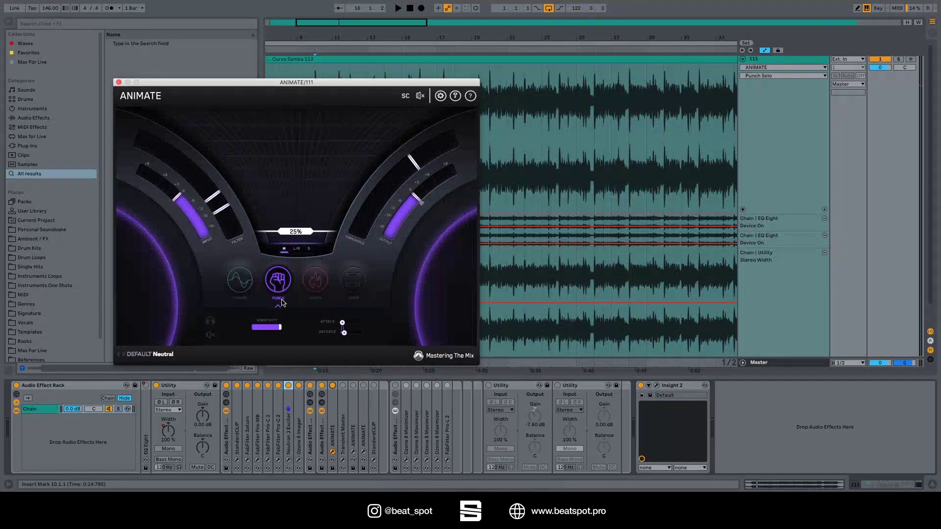
- Open the Ignite section and compare it muted and unmuted during playback, leaving it unmuted
left_click(316, 281)
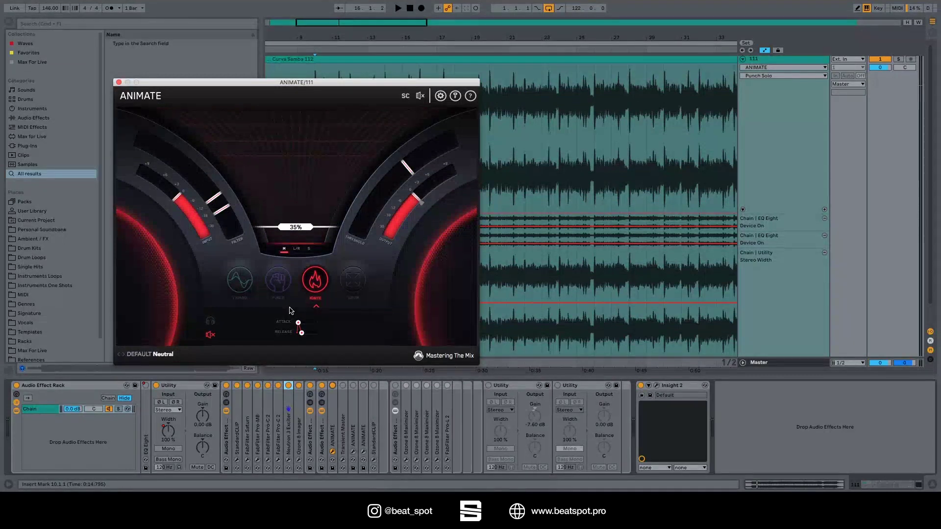
key("space")
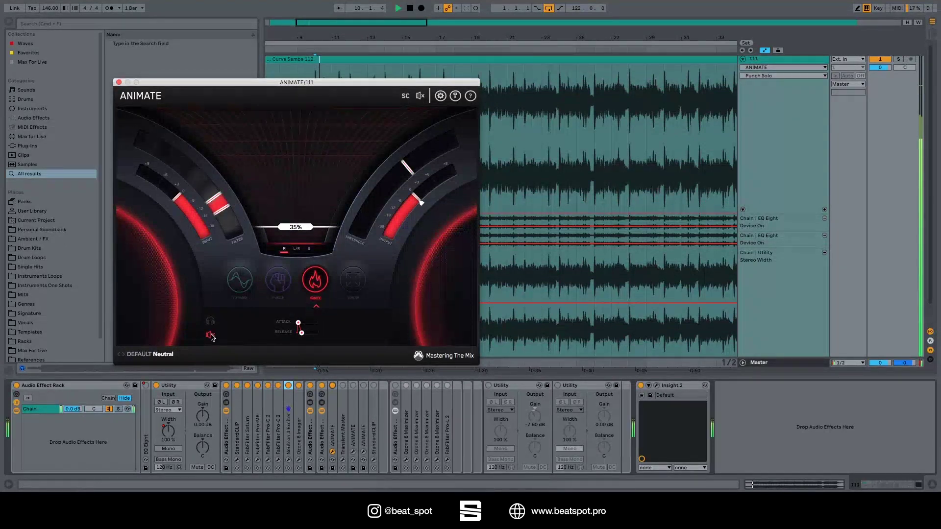
left_click(210, 336)
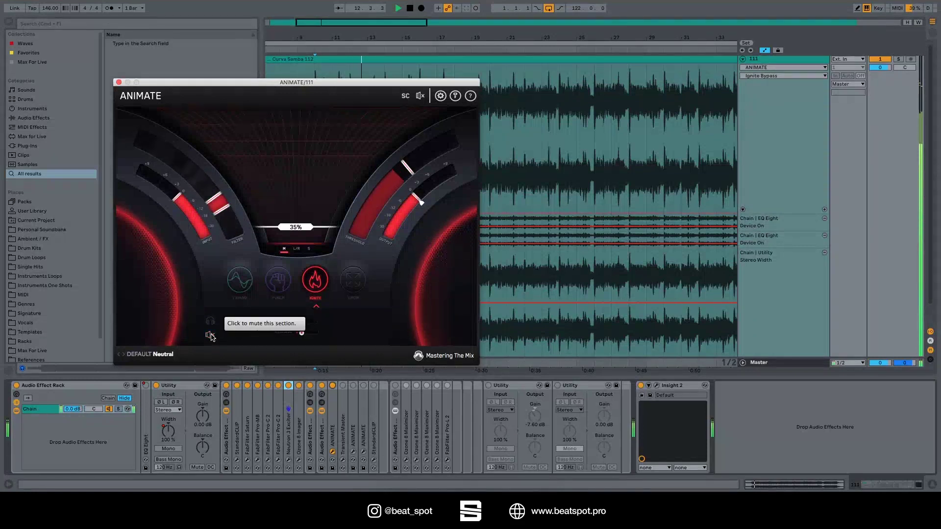
left_click(210, 336)
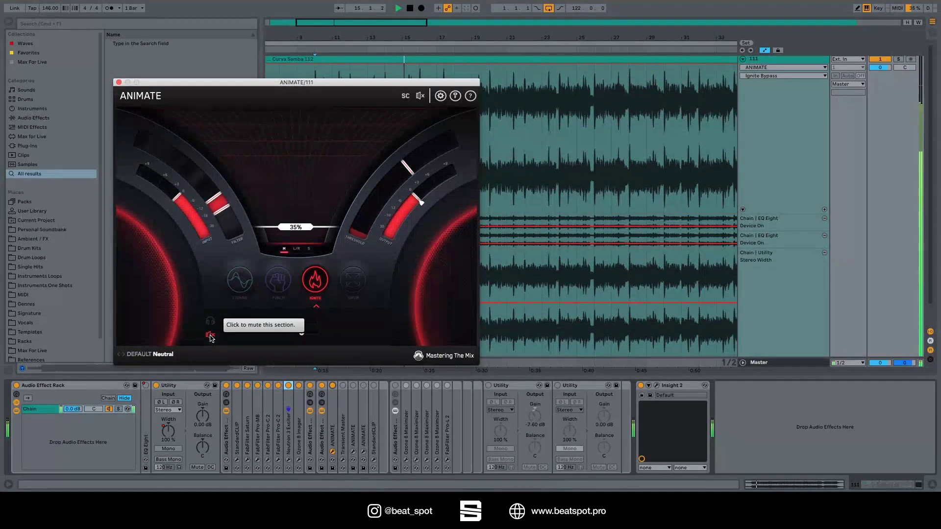
left_click(210, 336)
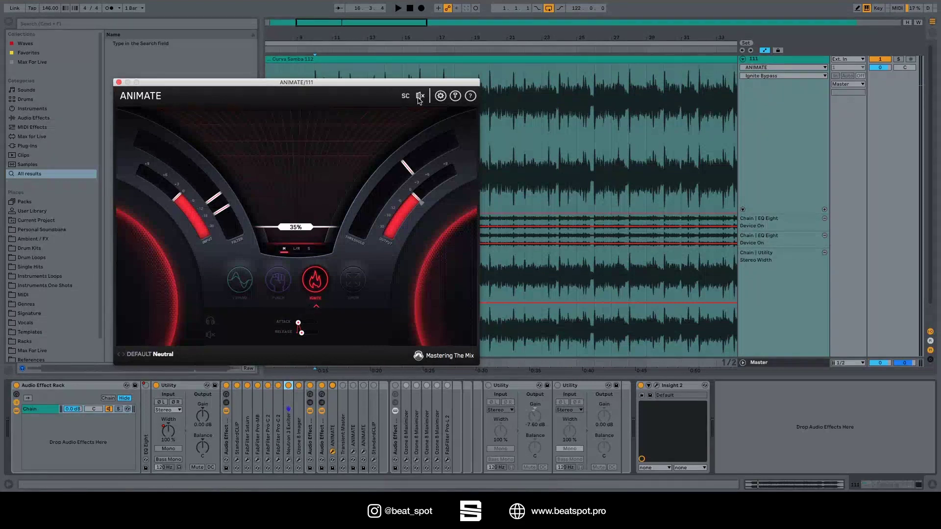
- Play the track while switching ANIMATE's bypass of all effects on and off, and stop playback
key("space")
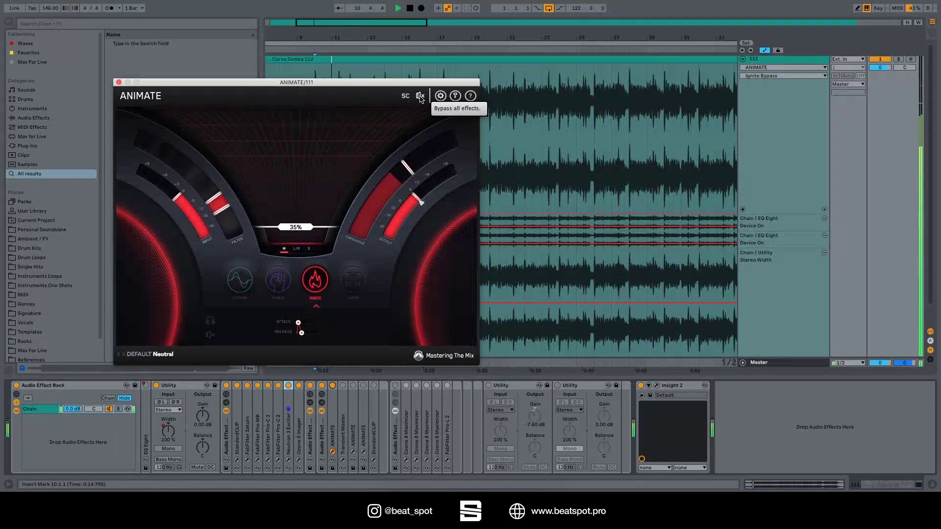
left_click(420, 97)
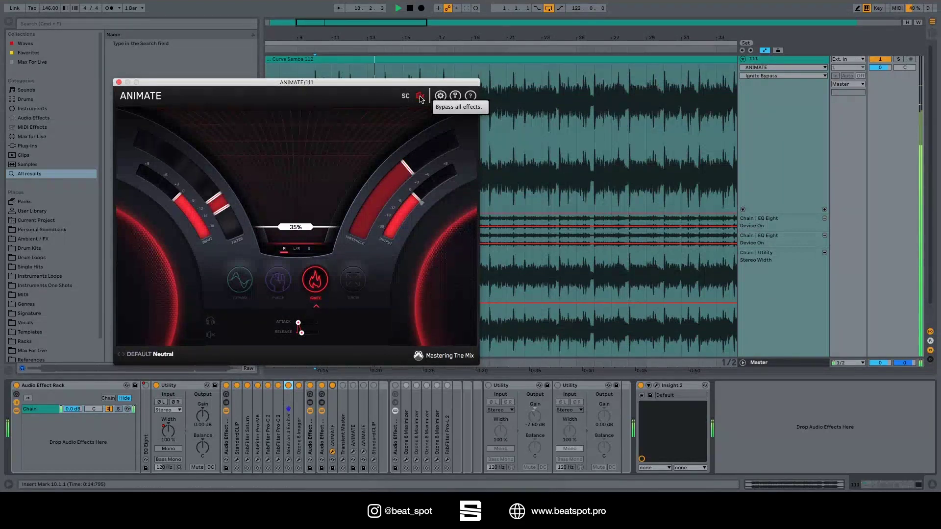
left_click(420, 97)
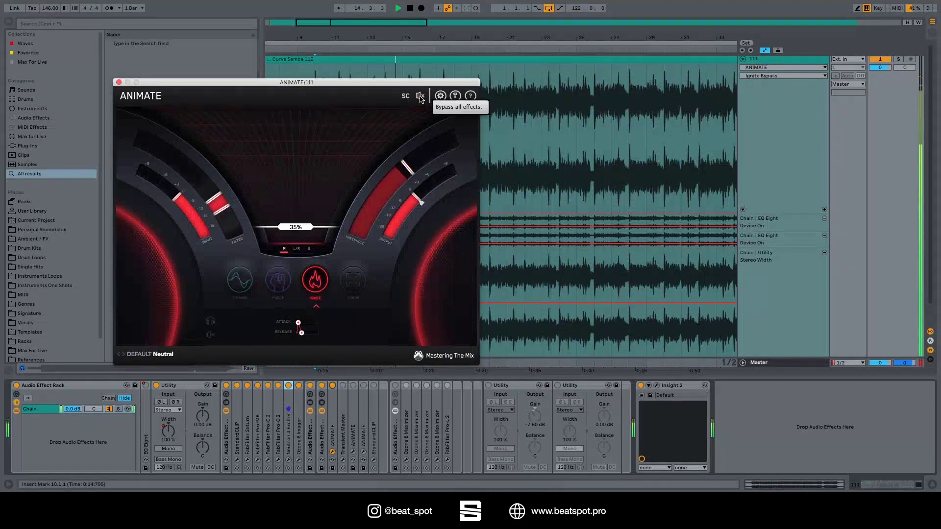
left_click(420, 96)
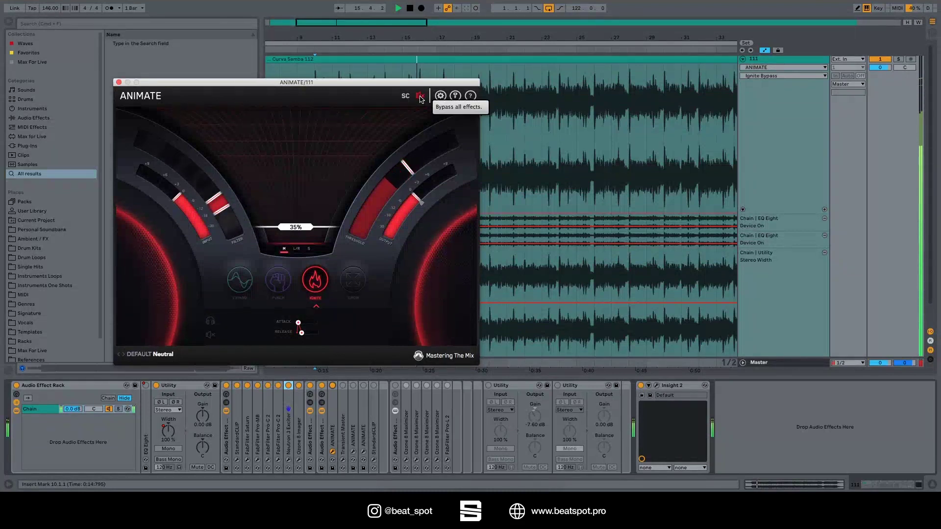
key("space")
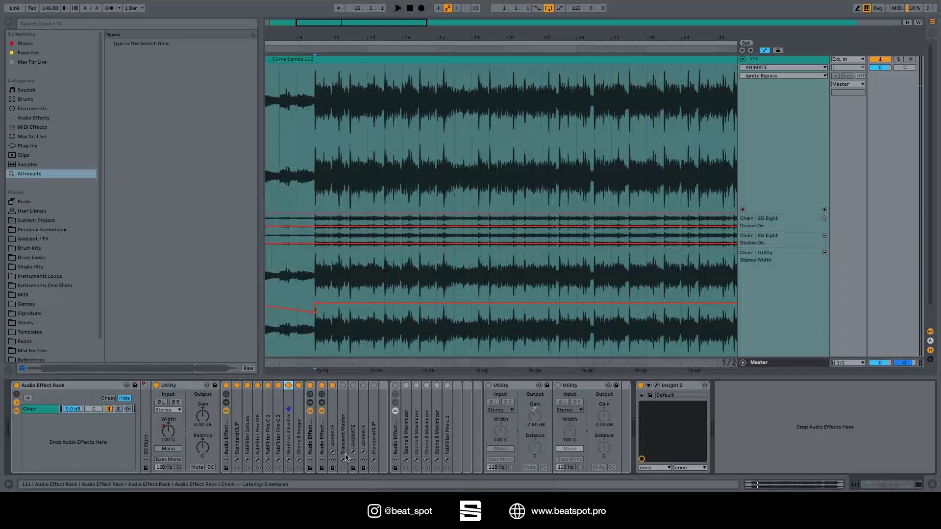
- Enable the Transient Master device, open its interface, and move its window clear of the device chain
left_click(342, 385)
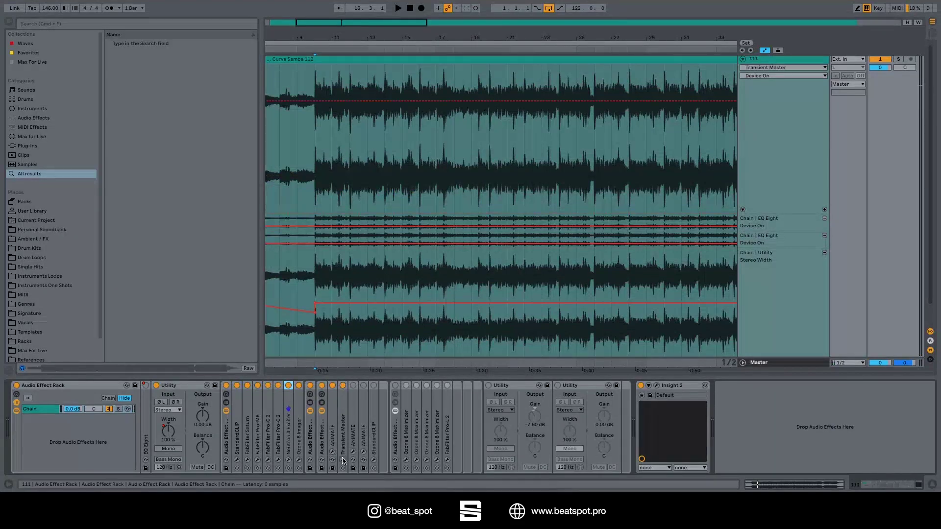
left_click(342, 460)
left_click(304, 285)
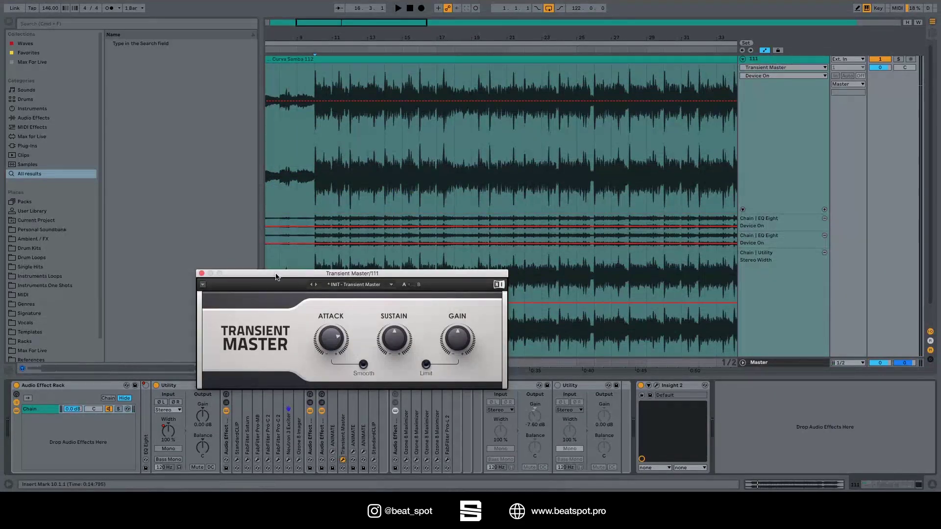
left_click_drag(276, 277, 232, 240)
- Play the track and compare it with Transient Master switched off and on
key("space")
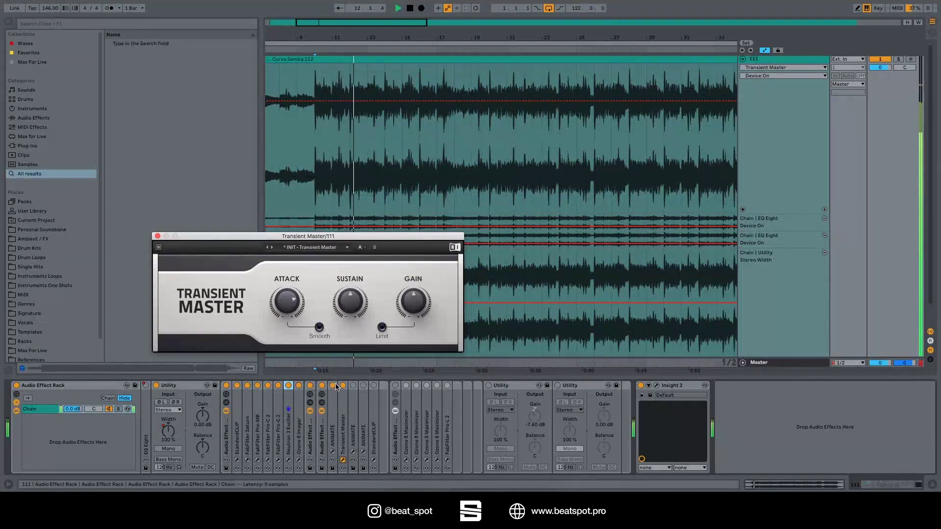
left_click(341, 386)
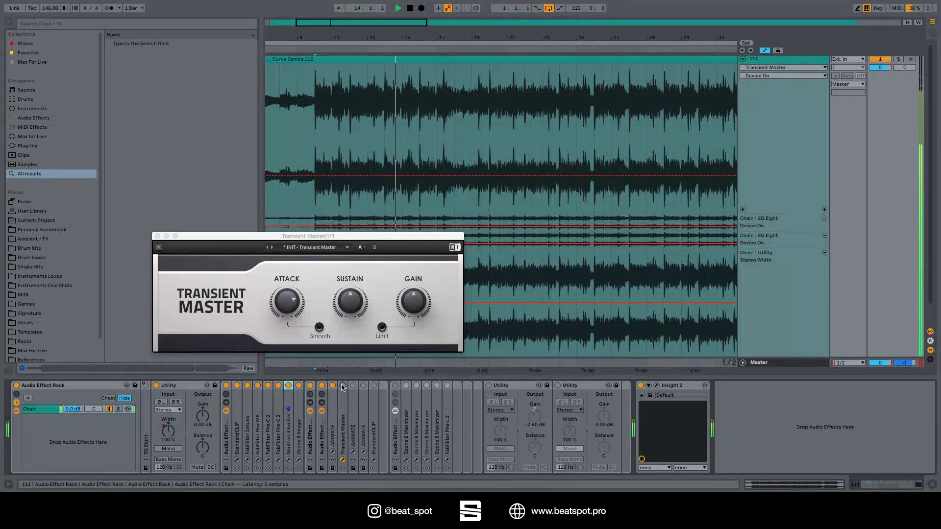
left_click(341, 386)
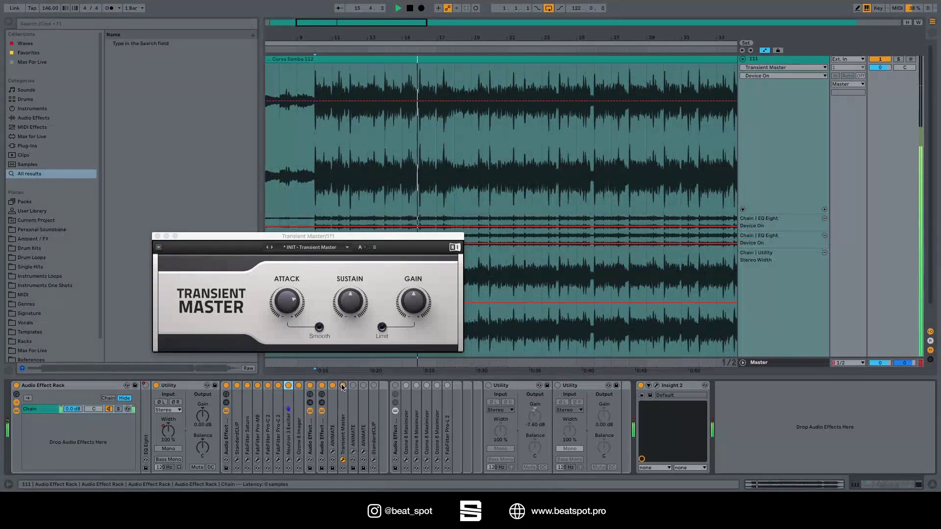
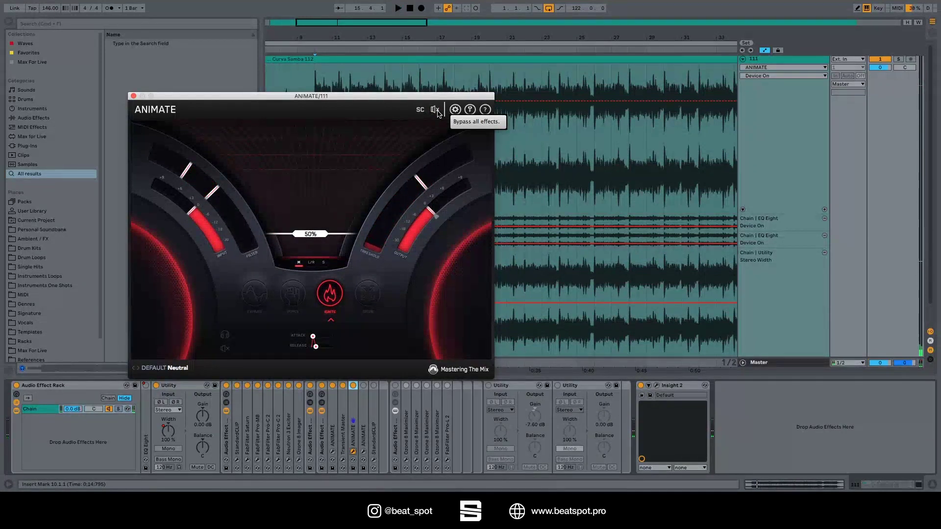
- Check the filter range of the second ANIMATE's Ignite section, hide its window, and open the third ANIMATE
mouse_move(206, 201)
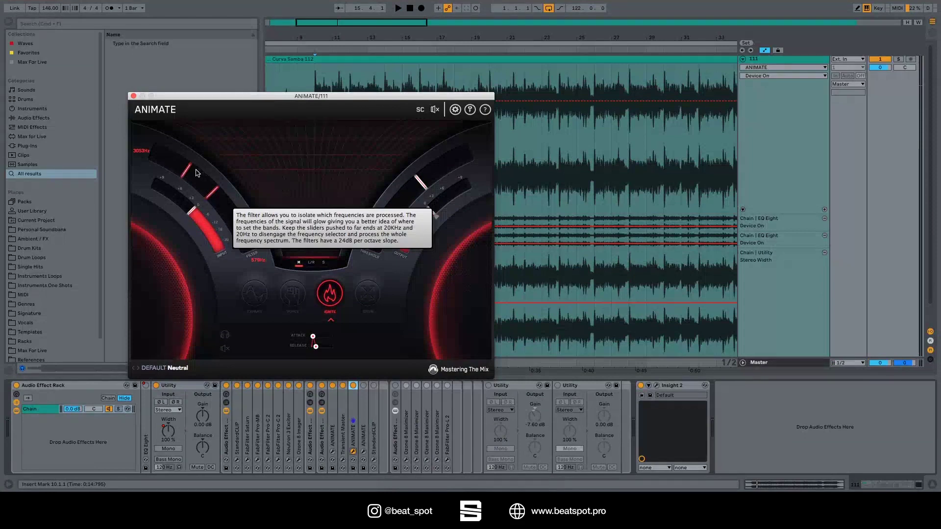
key("alt+super+p")
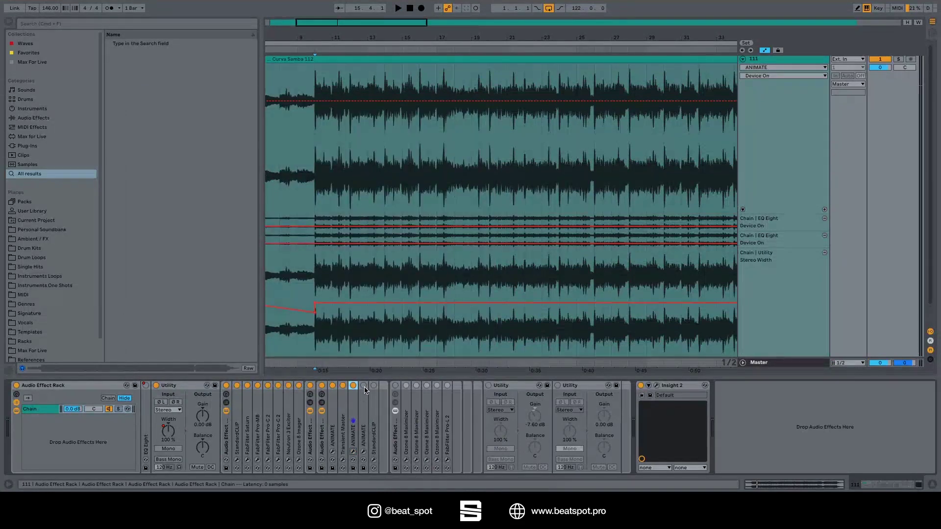
left_click(363, 450)
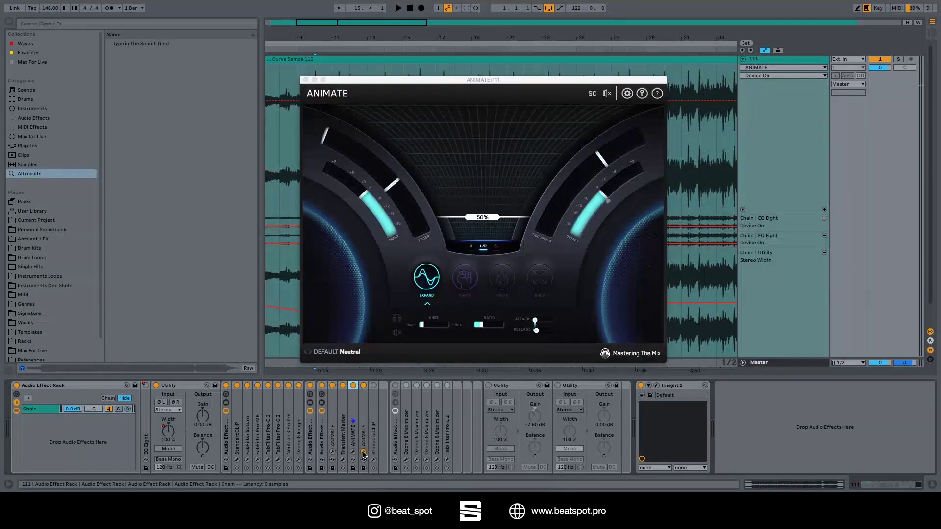
- Play the track with the third ANIMATE's Expand section and toggle the device to compare the sound
key("space")
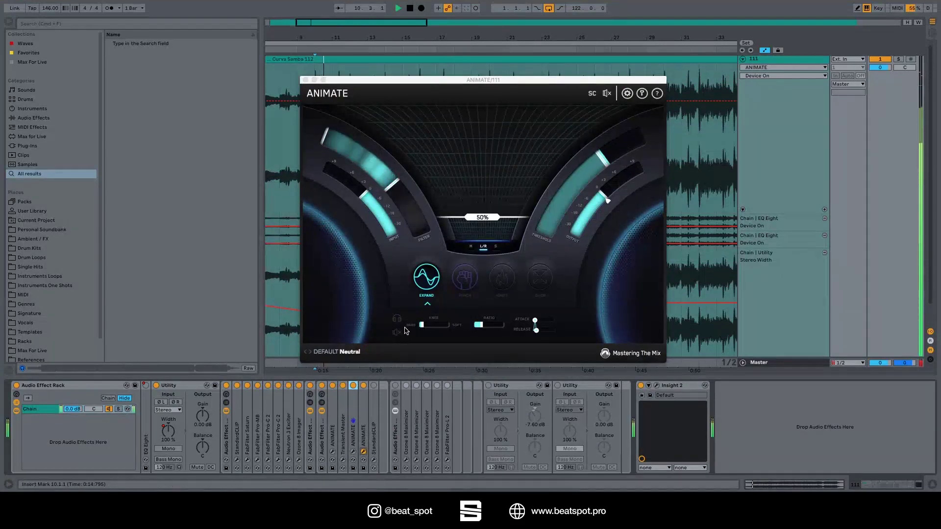
left_click(422, 324)
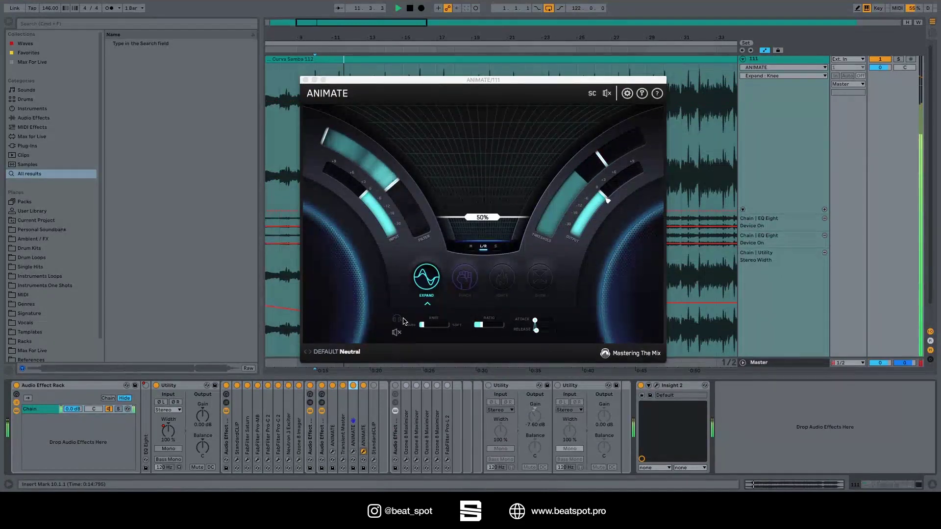
left_click(363, 386)
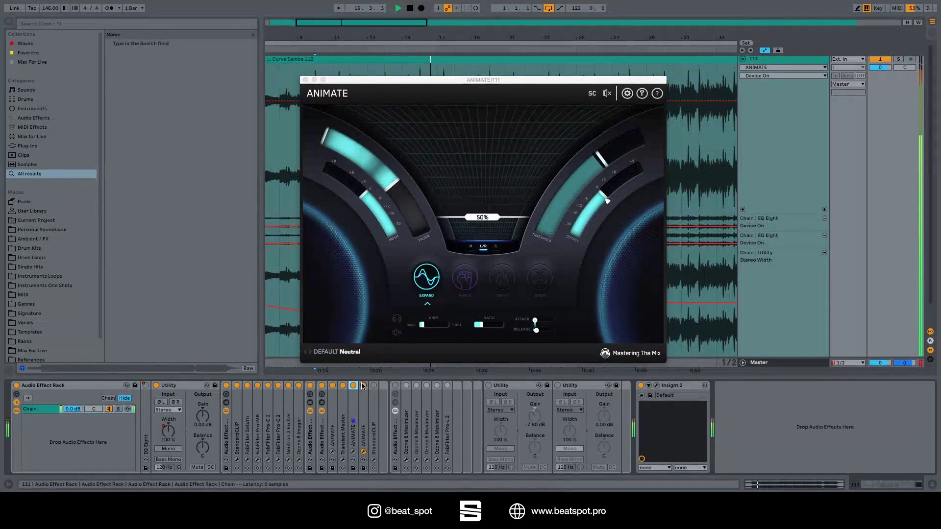
- With playback stopped, examine the Expand section's filter range and show the Punch section
key("space")
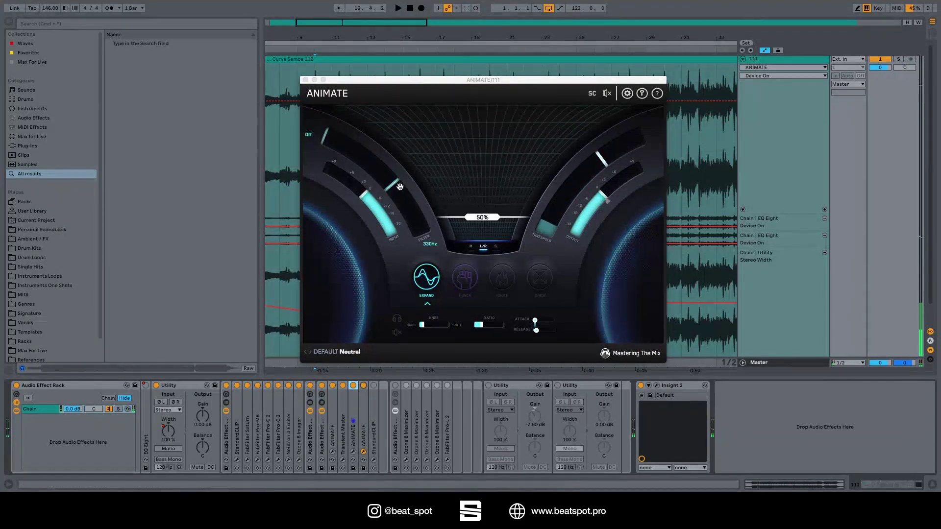
mouse_move(400, 189)
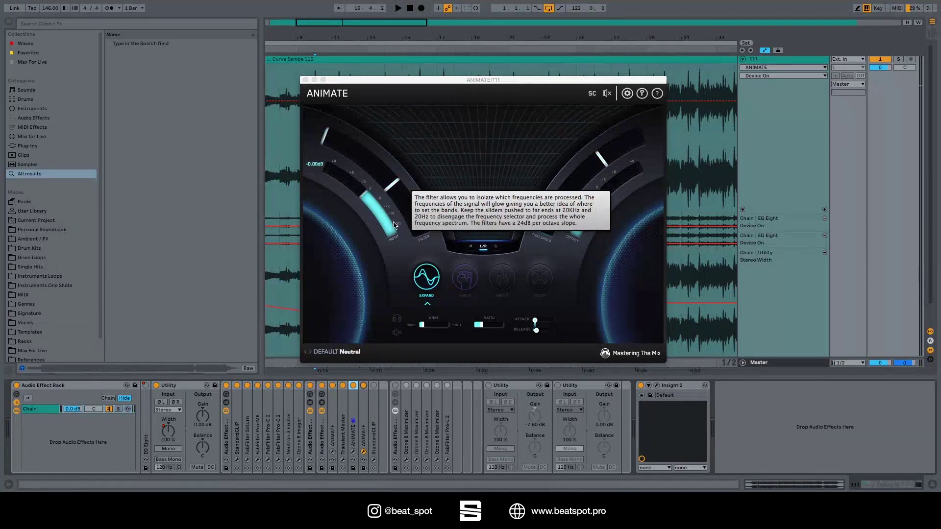
left_click(465, 278)
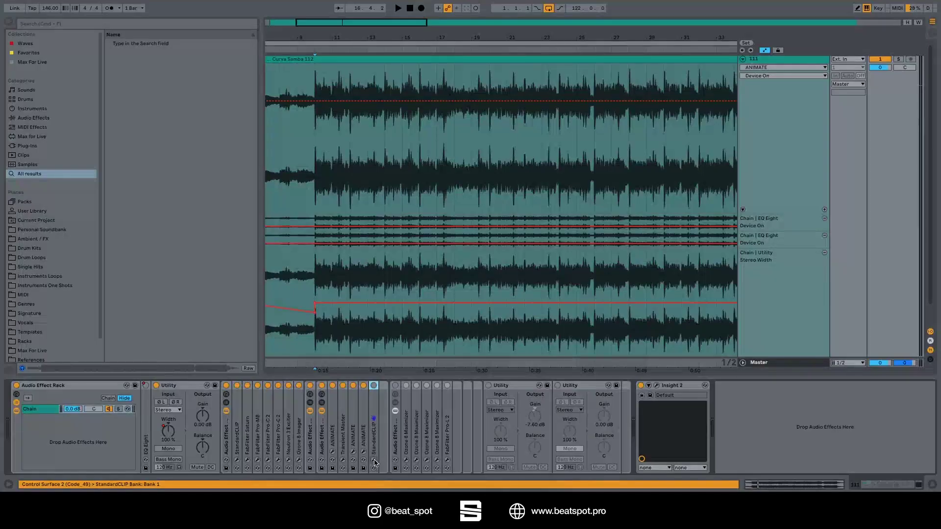
- Switch on StandardCLIP, examine its settings while playing the track, and hide its window
left_click(375, 461)
left_click(374, 386)
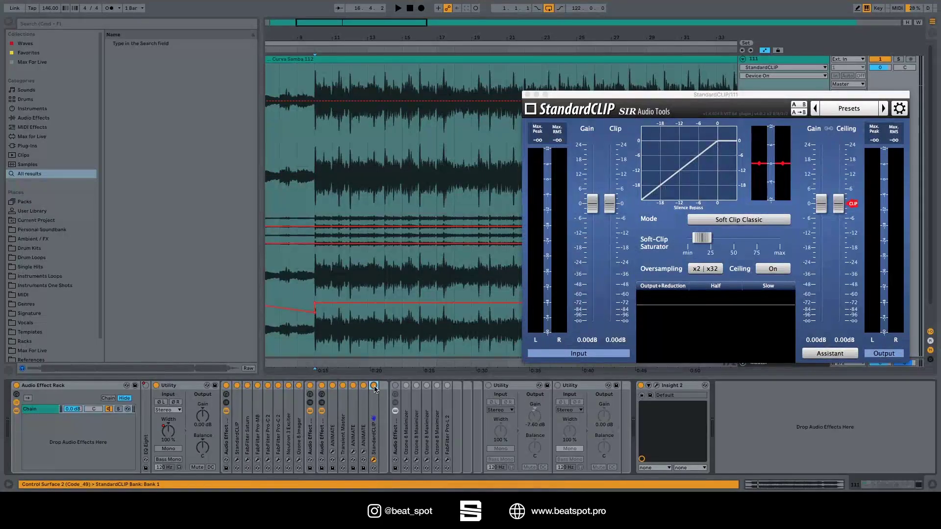
left_click(374, 386)
key("space")
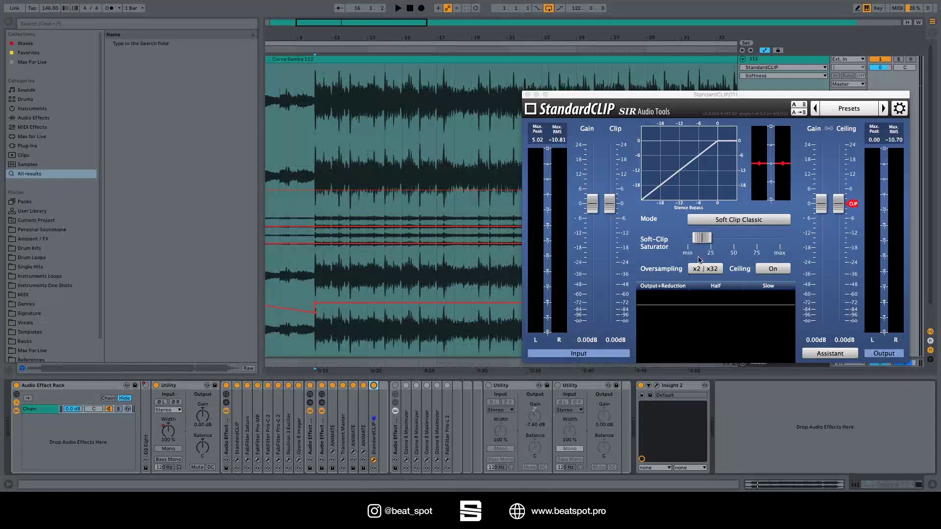
left_click(374, 461)
- Switch on the rack of limiters and compare playback with the ANIMATE rack off and on
left_click(395, 386)
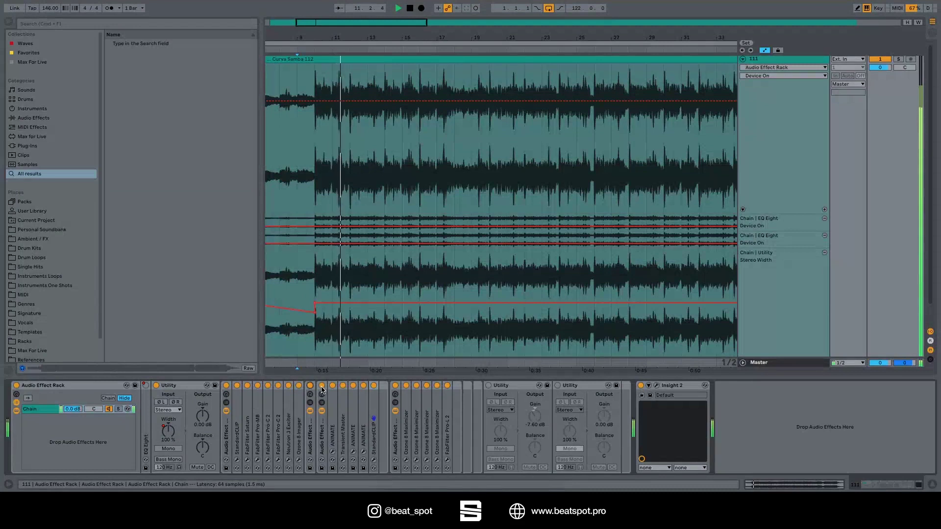
left_click(321, 387)
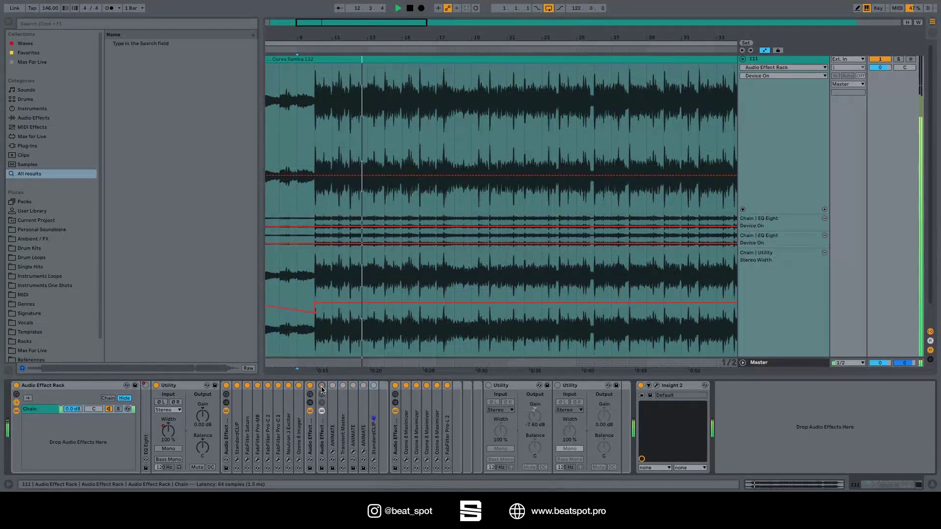
left_click(322, 387)
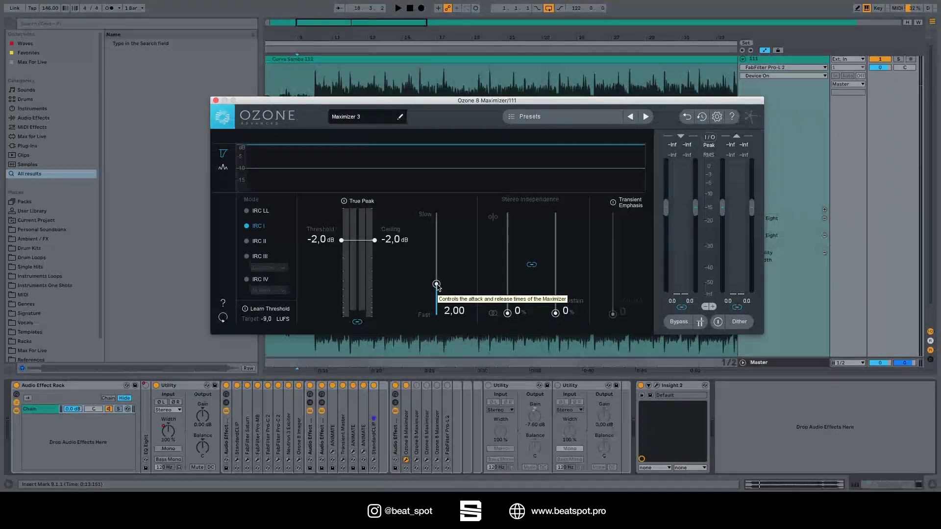
- Play the track and compare it with the first Ozone 8 Maximizer switched off and on
key("space")
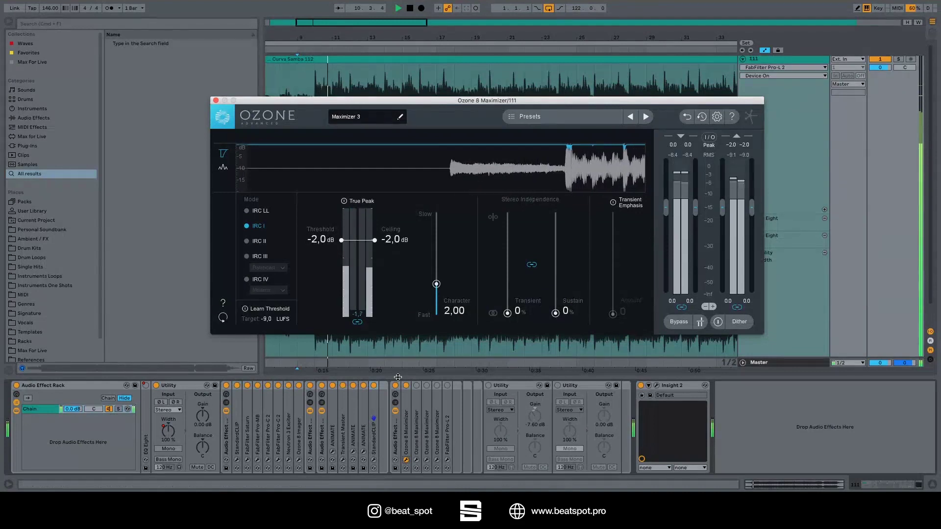
left_click(406, 390)
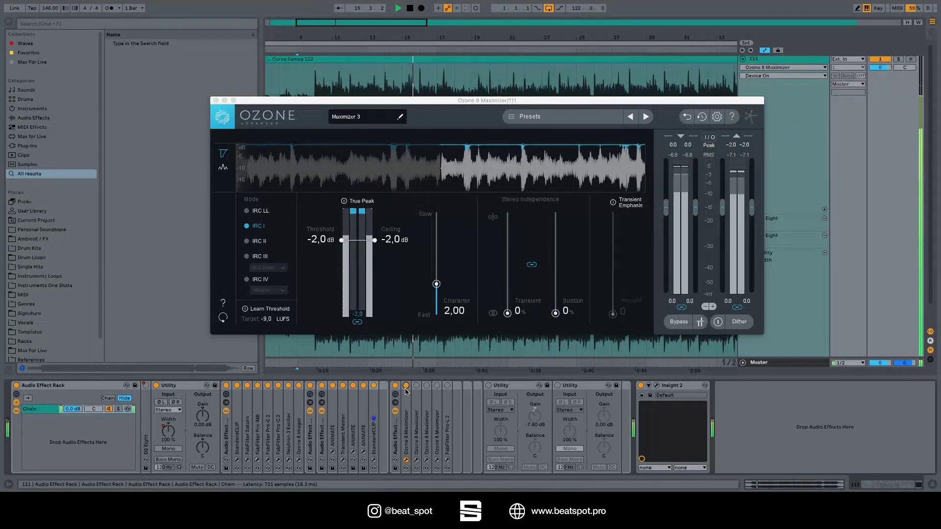
key("space")
- Switch on and open the second Ozone 8 Maximizer, and check its settings against the first Maximizer's
left_click(416, 385)
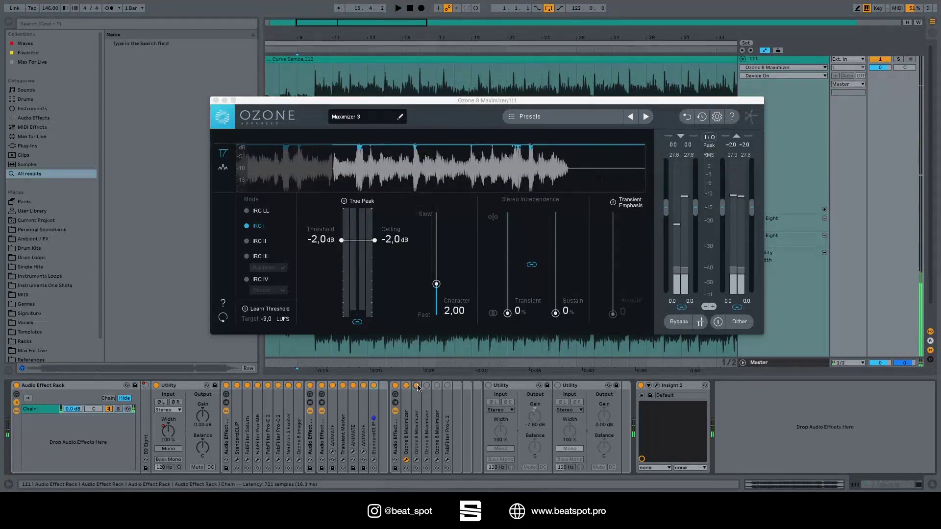
left_click(417, 460)
left_click(417, 462)
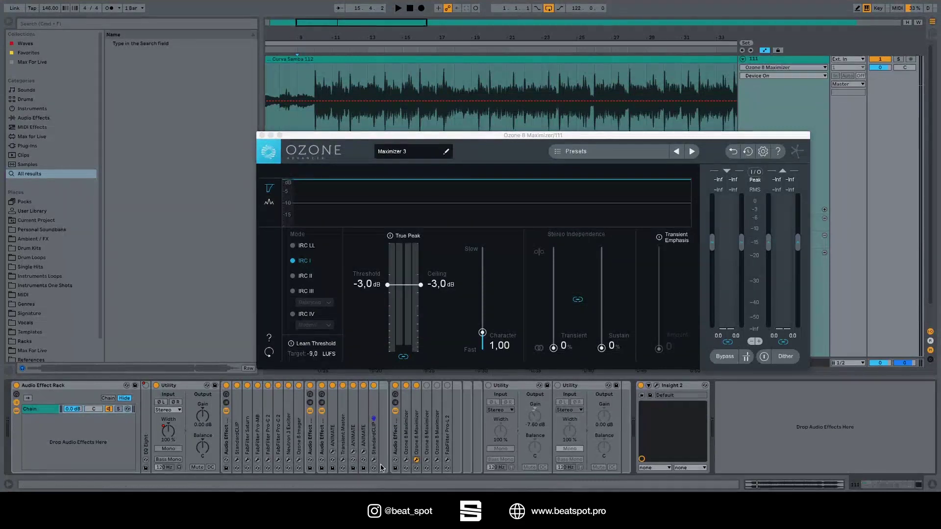
left_click(405, 461)
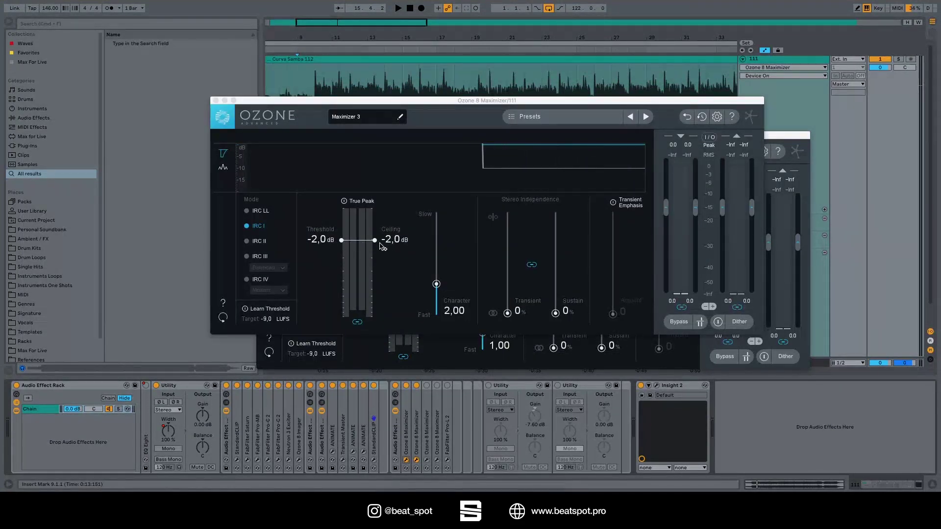
left_click(405, 461)
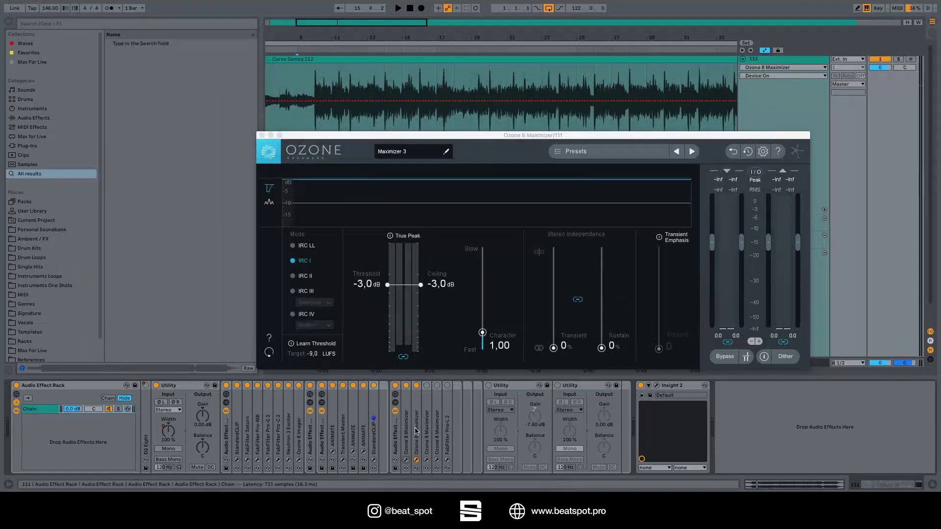
- Audition the second Ozone 8 Maximizer during playback and hide its window
left_click(417, 431)
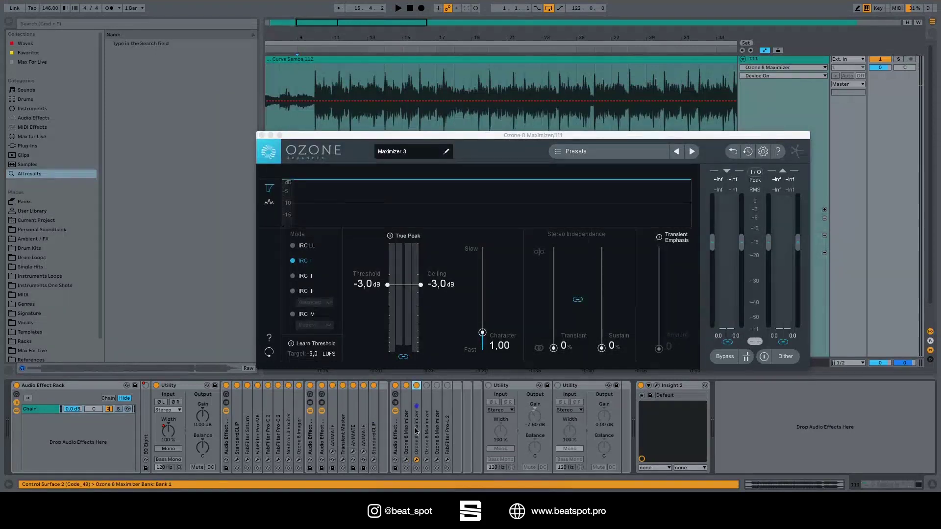
key("space")
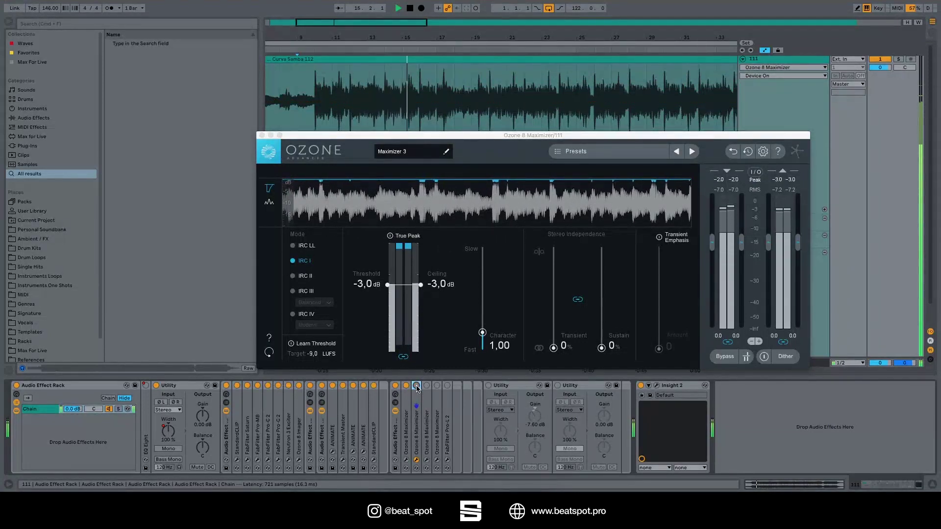
left_click(417, 461)
- Switch on the third and fourth Ozone 8 Maximizers, check each one's threshold, ceiling and character, and hide their windows
left_click(426, 461)
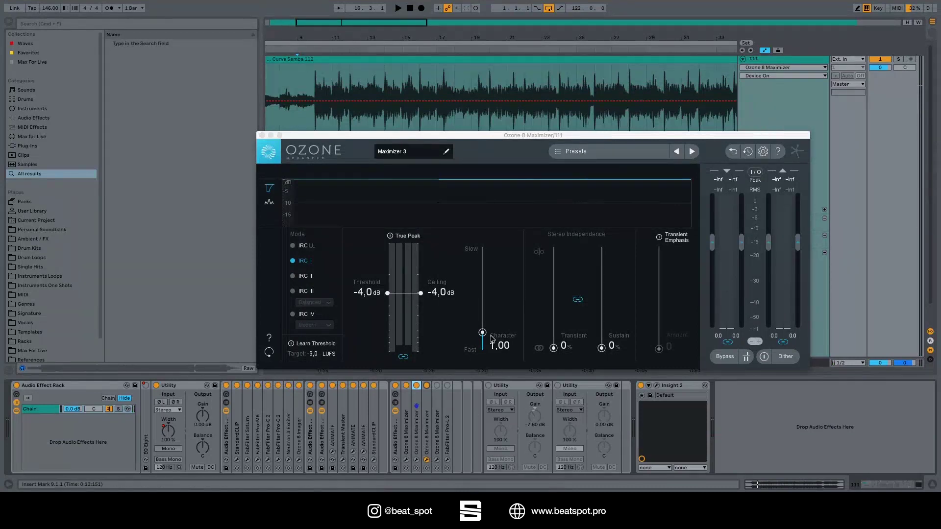
left_click(427, 460)
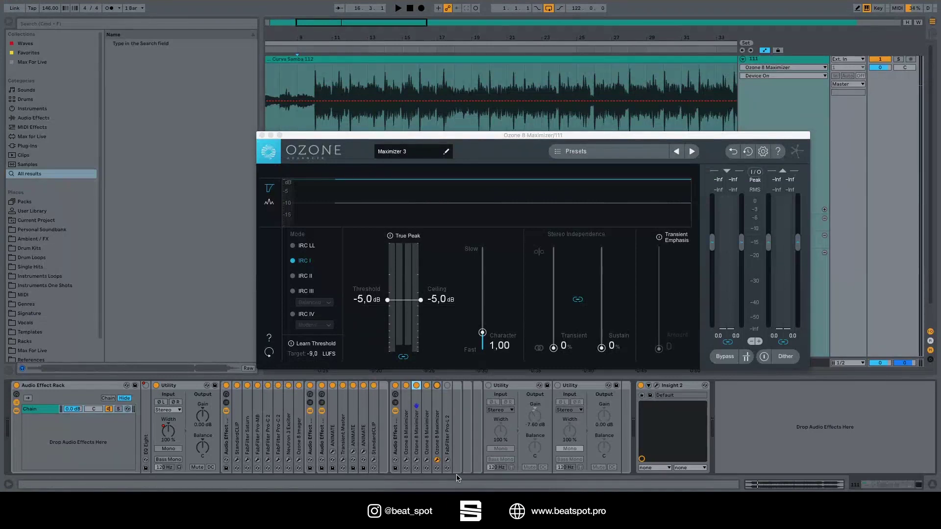
left_click(437, 460)
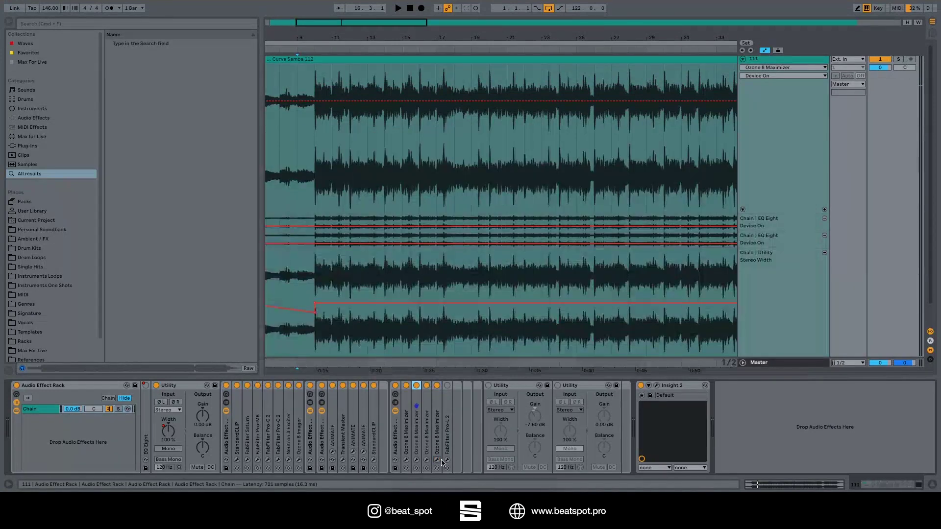
- Switch on FabFilter Pro-L 2 and examine its gain, style, lookahead, attack, release and True Peak Limiting settings
left_click(448, 385)
left_click(447, 460)
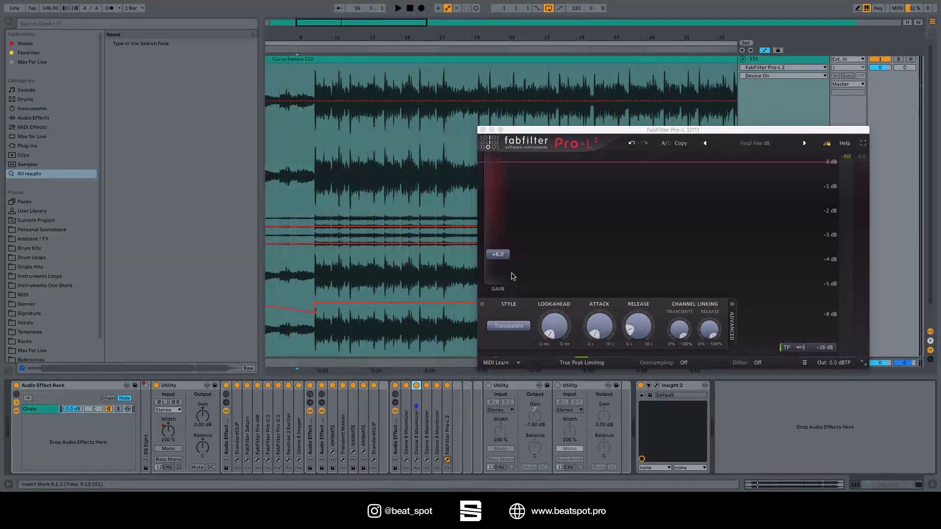
mouse_move(502, 262)
mouse_move(543, 330)
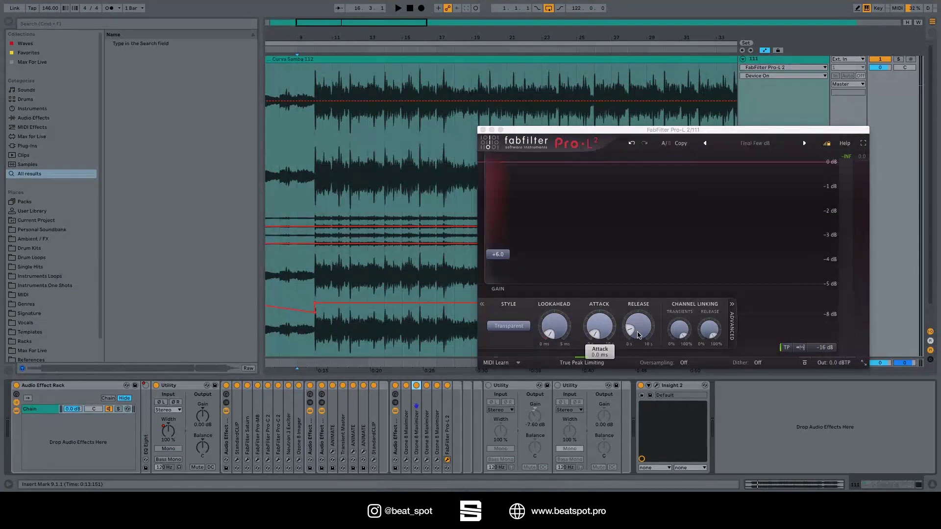
mouse_move(645, 335)
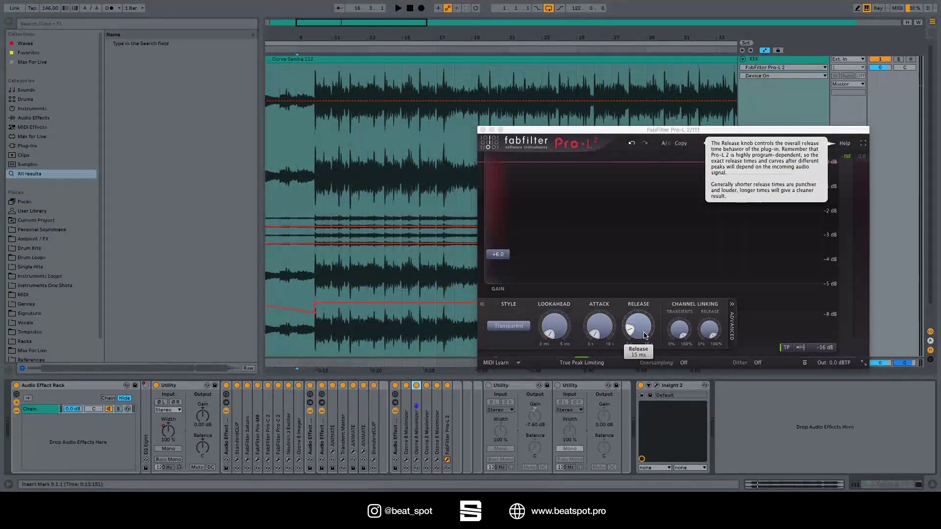
left_click(645, 336)
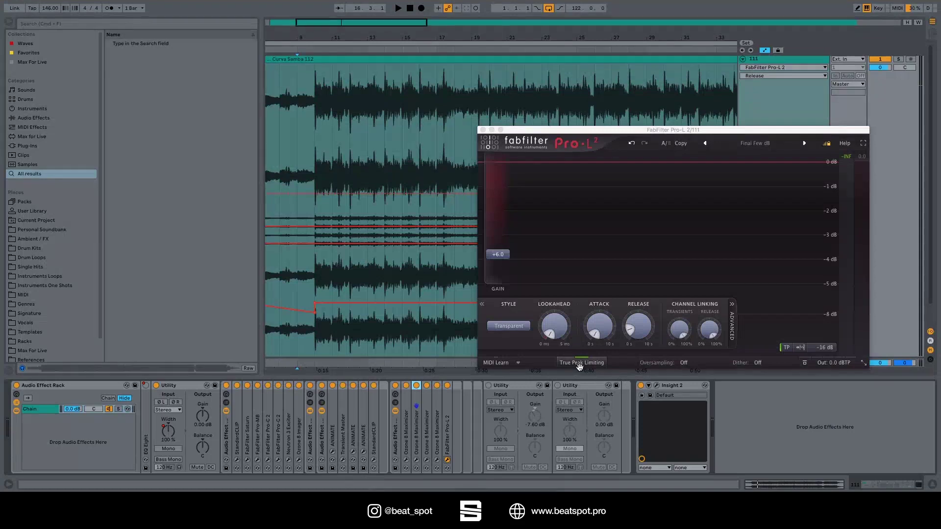
mouse_move(579, 367)
- Play the track to watch Pro-L 2's gain reduction and compare the sound with the limiter off and on
key("space")
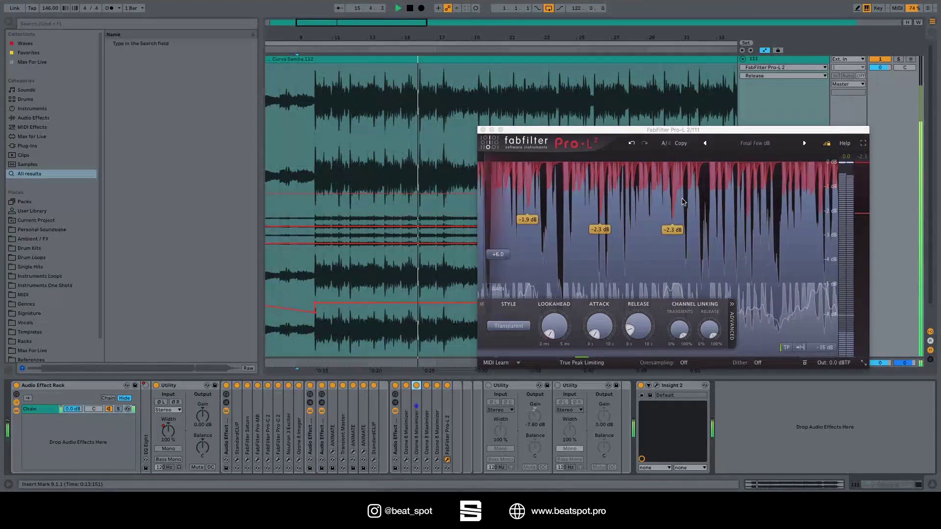
key("space")
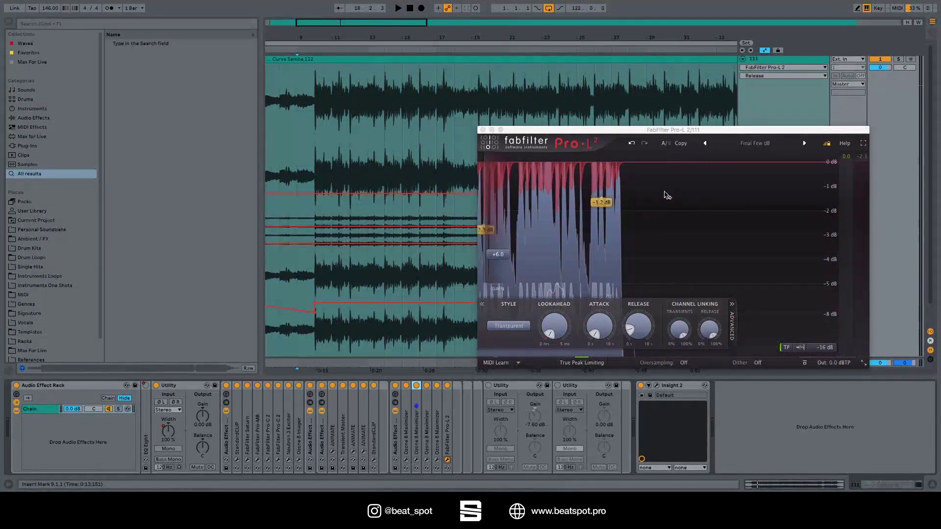
key("space")
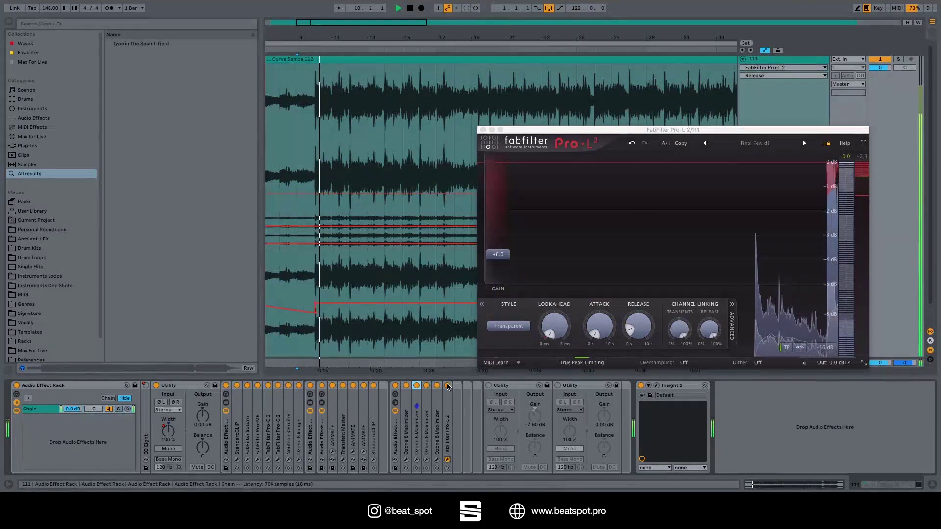
left_click(447, 386)
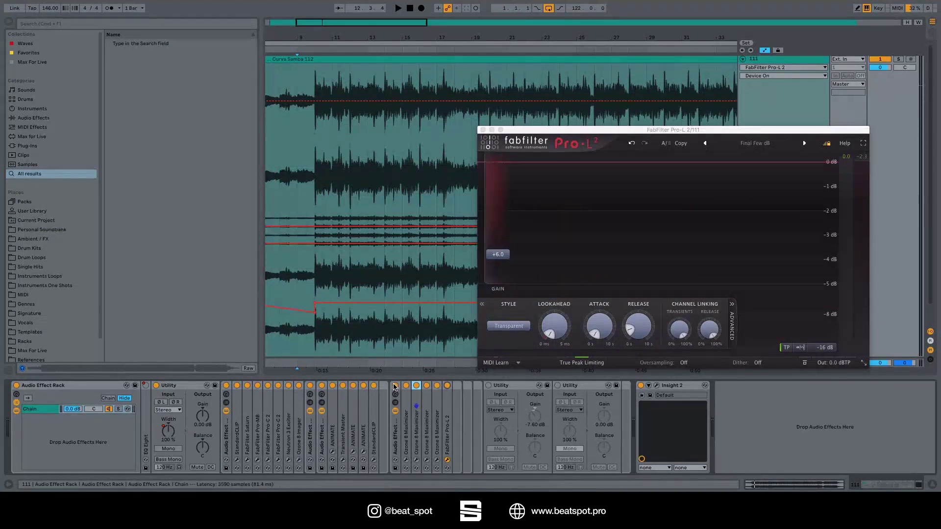
- Compare playback with the whole limiter rack off and on, and briefly switch on the Utility that follows it
key("space")
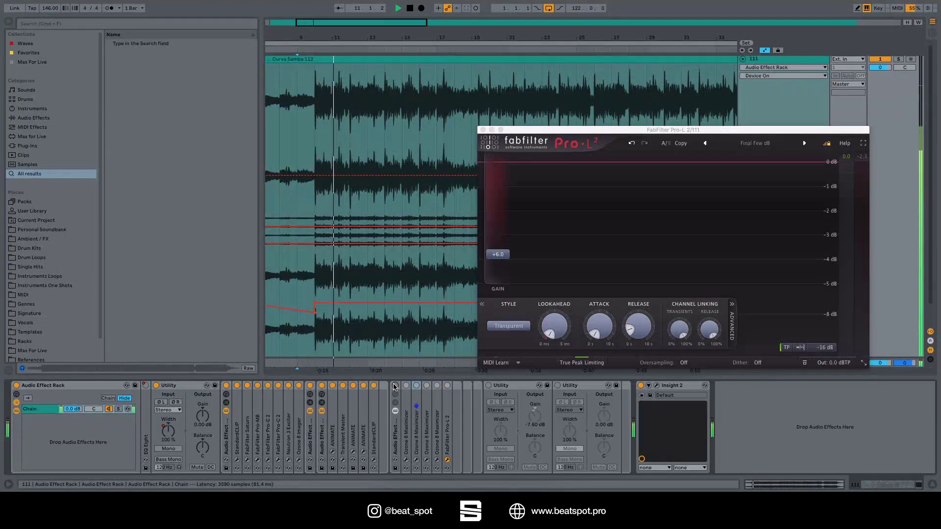
left_click(395, 387)
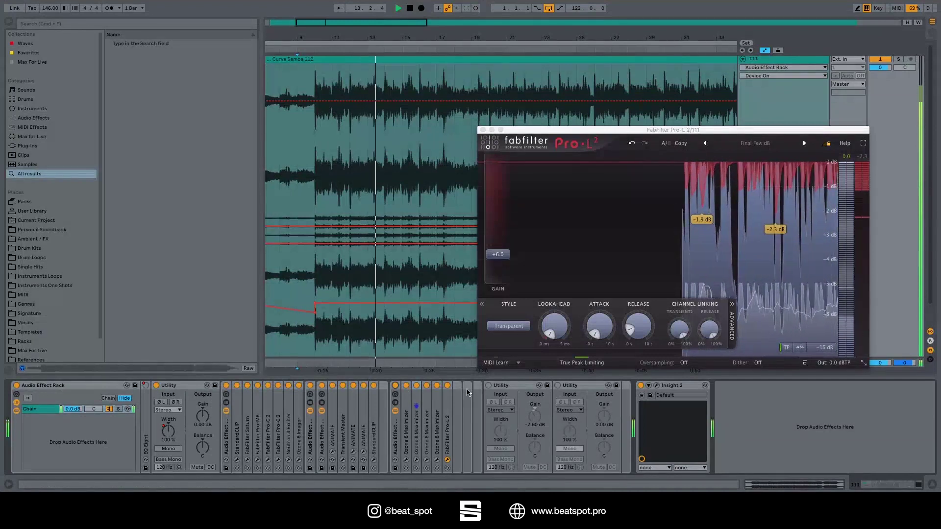
key("space")
left_click(488, 385)
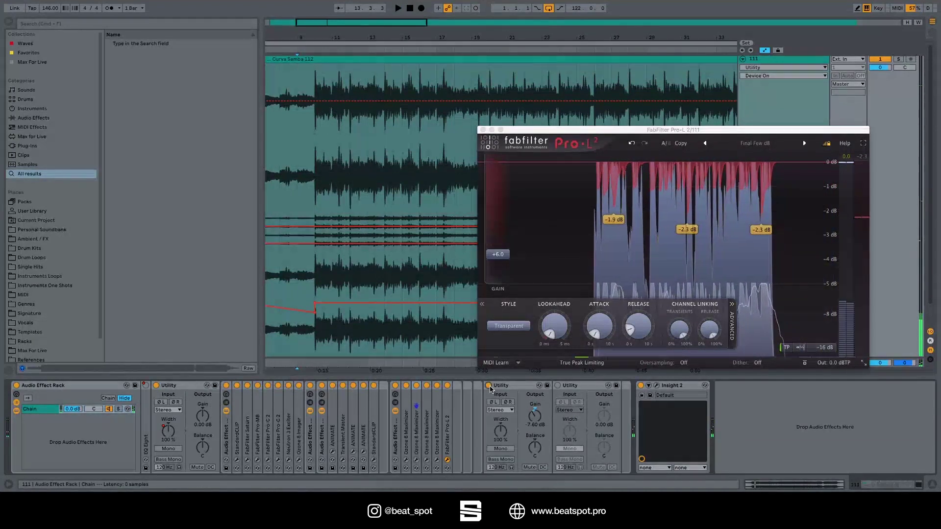
left_click(490, 386)
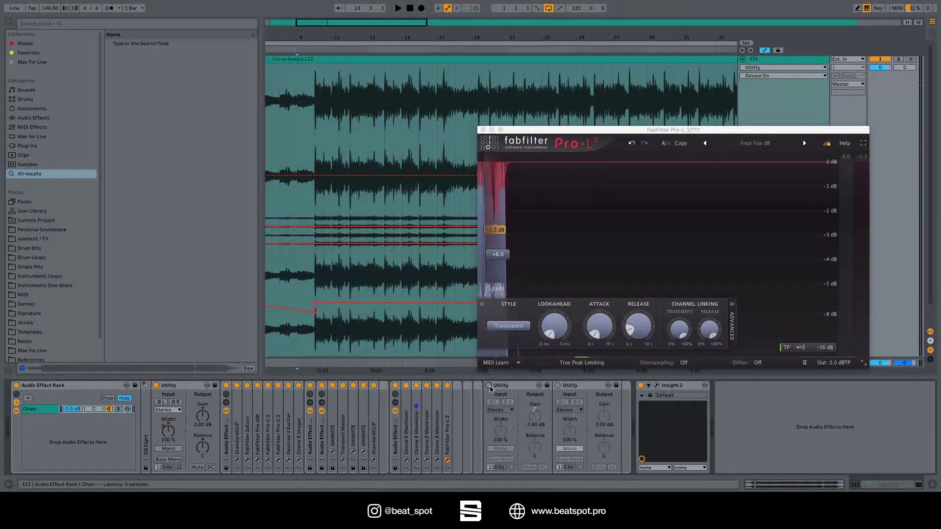
- Open the Insight 2 loudness meter, switch off the main mastering rack, and play the track from bar 41
left_click(657, 387)
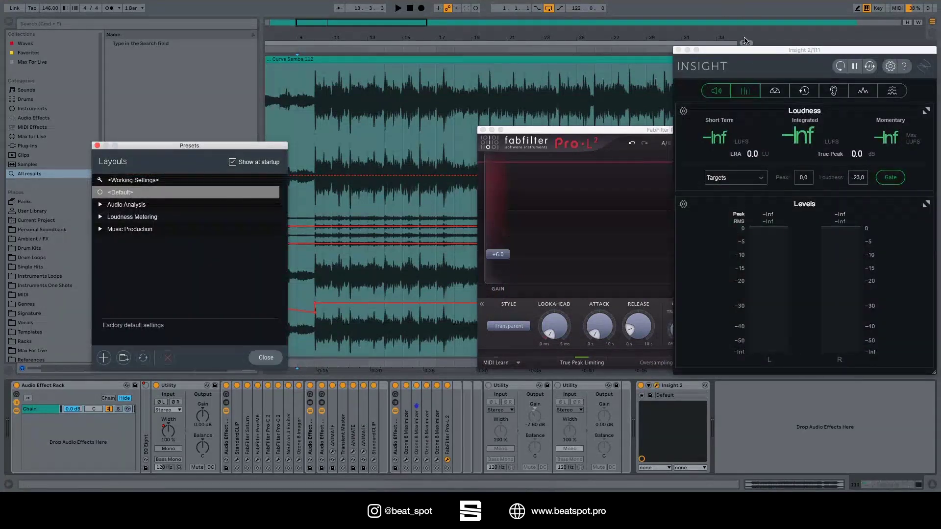
left_click_drag(746, 54, 593, 42)
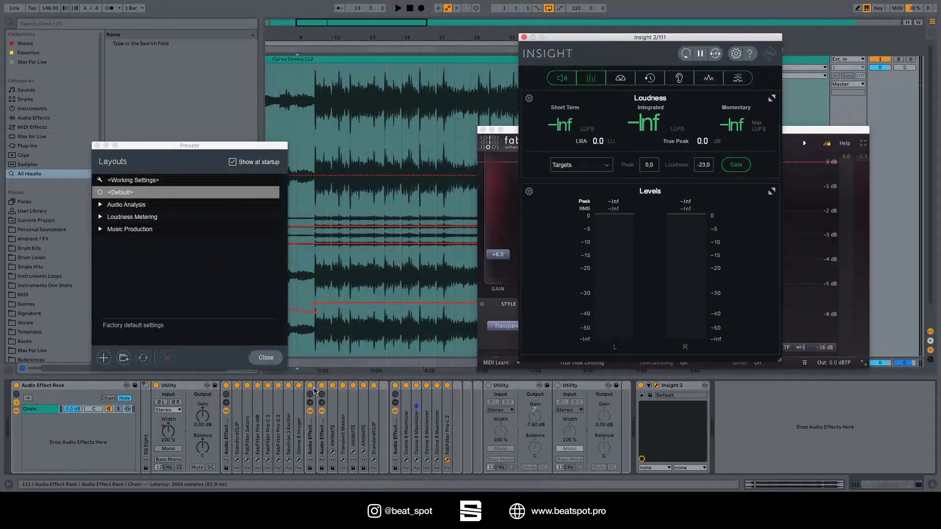
left_click(16, 387)
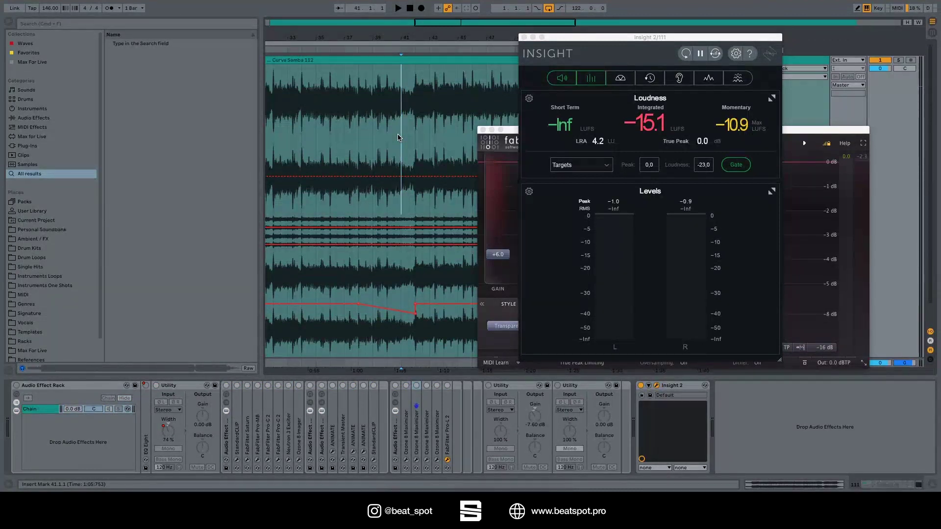
key("space")
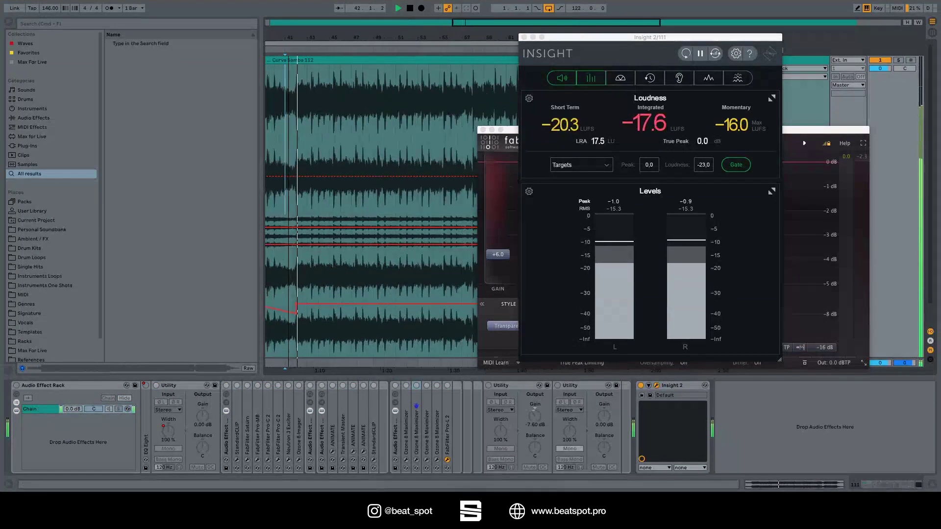
- Select 16 bars of the track from bar 42 to bar 58 and loop the selection
left_click_drag(296, 74, 467, 127)
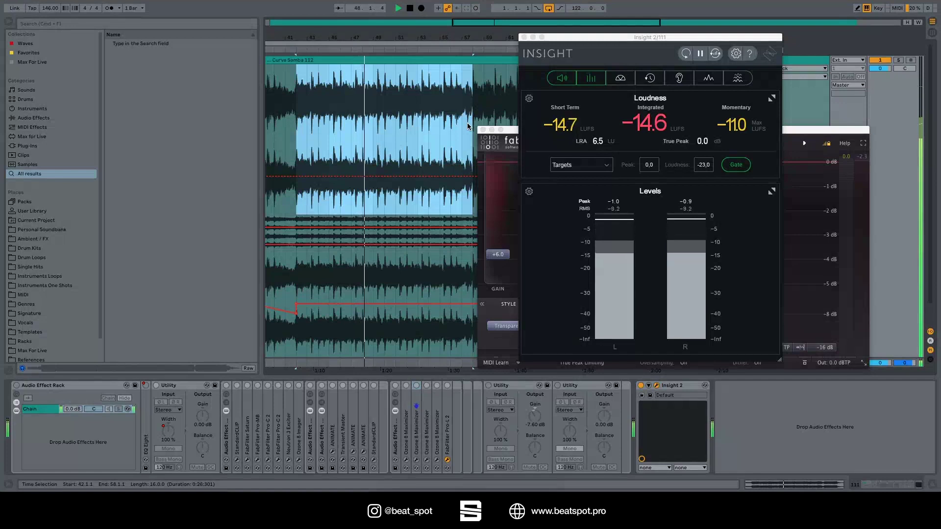
left_click(467, 127, "shift")
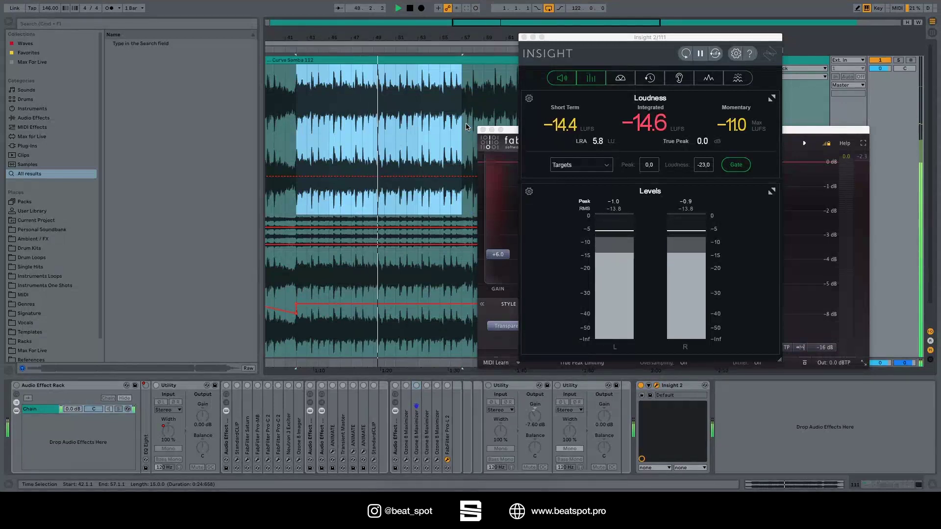
left_click(469, 127, "shift")
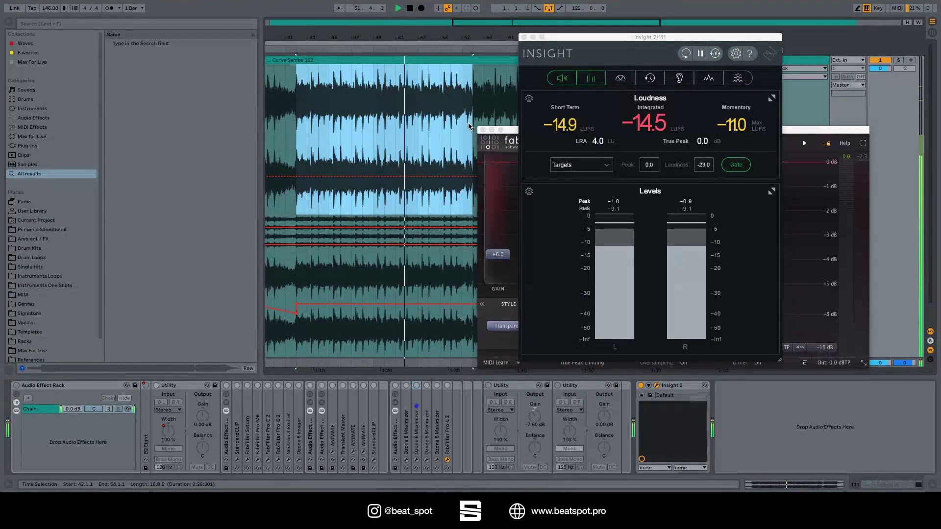
key("super+l")
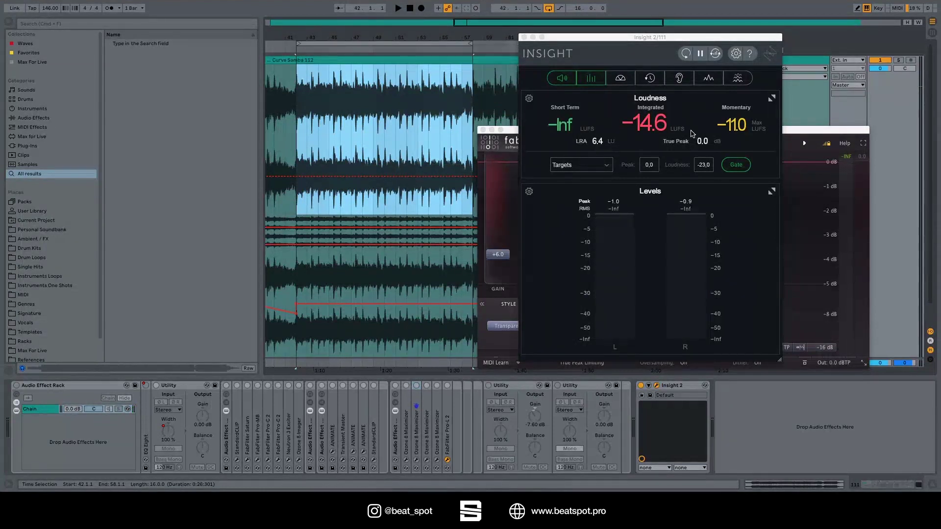